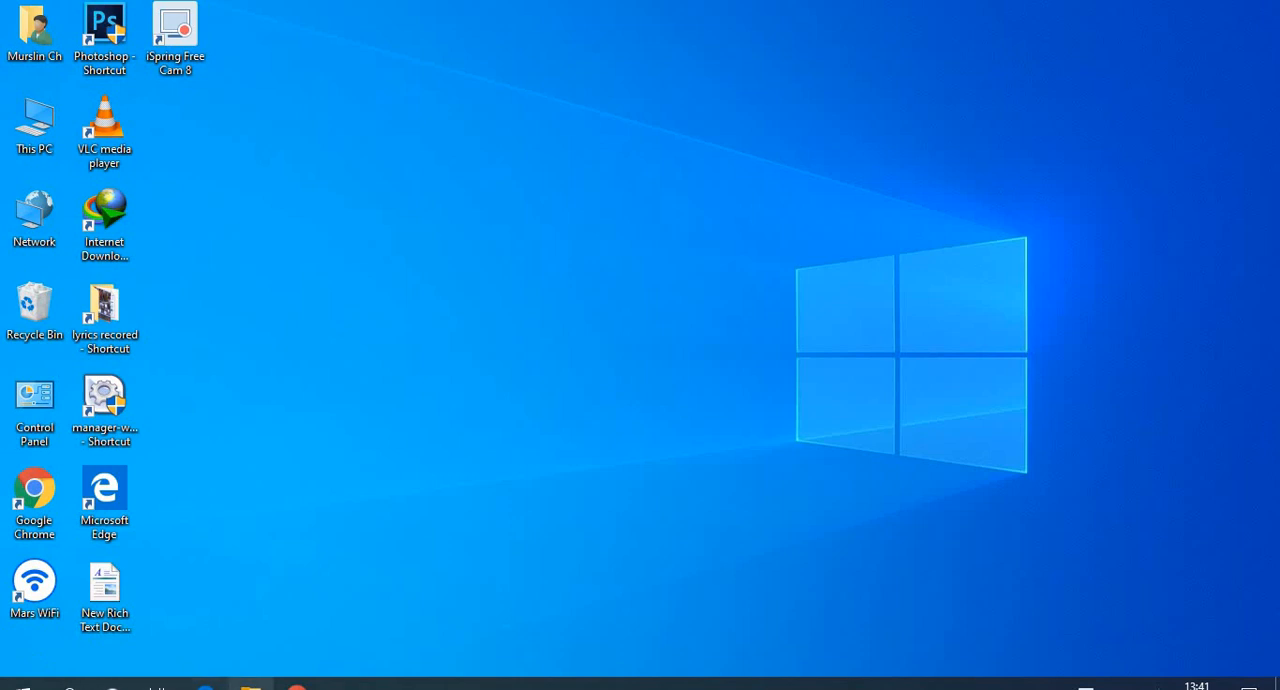
# - Switch to Google Chrome, subscribe to the open YouTube channel and turn on all its notifications
pyautogui.click(296, 686)
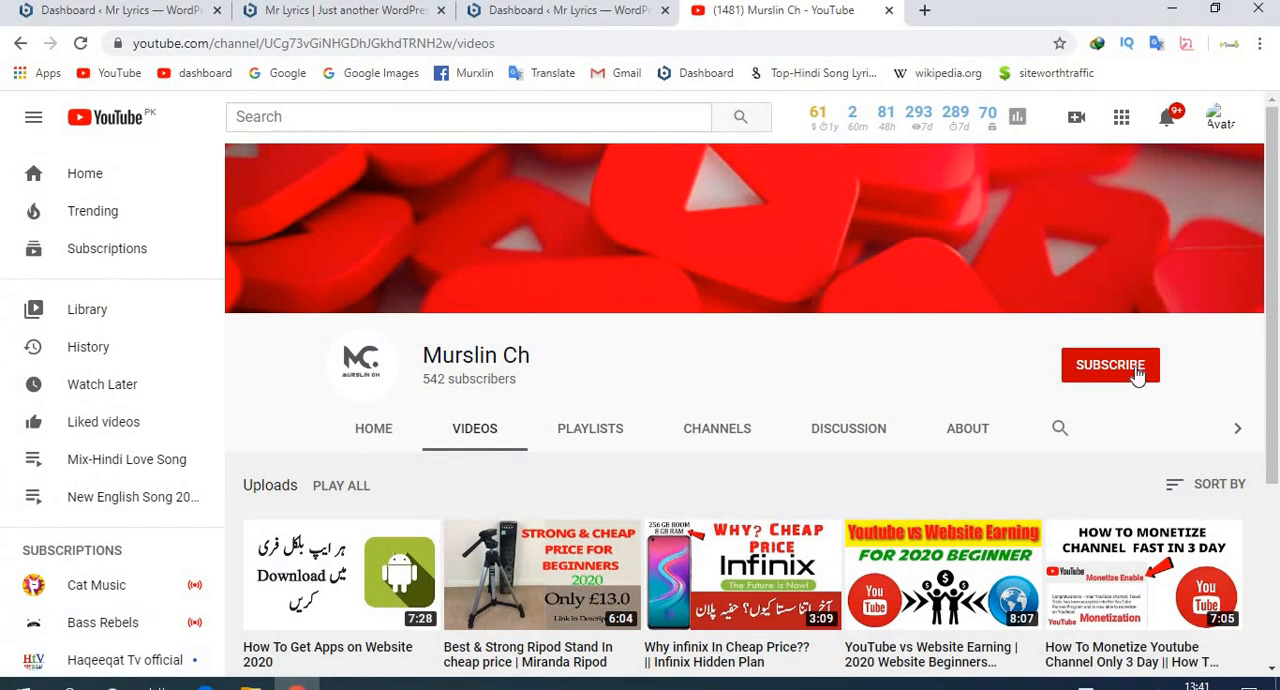
pyautogui.click(1138, 373)
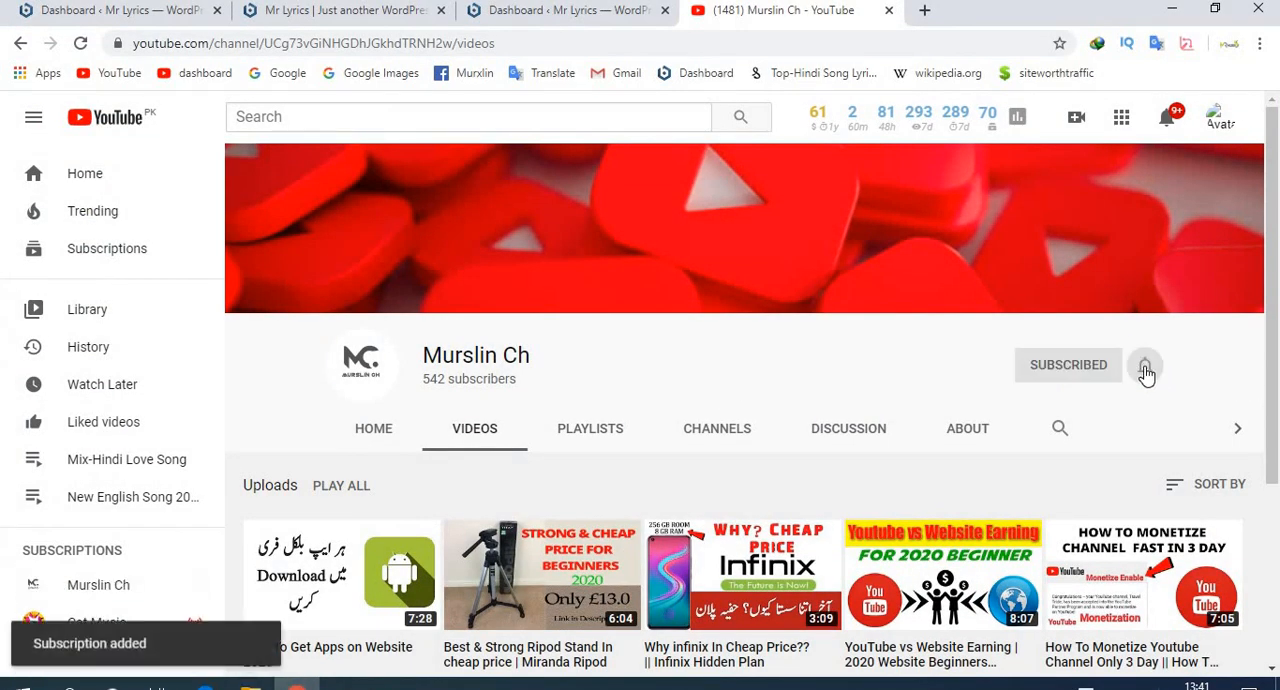
pyautogui.click(1146, 372)
pyautogui.click(1058, 408)
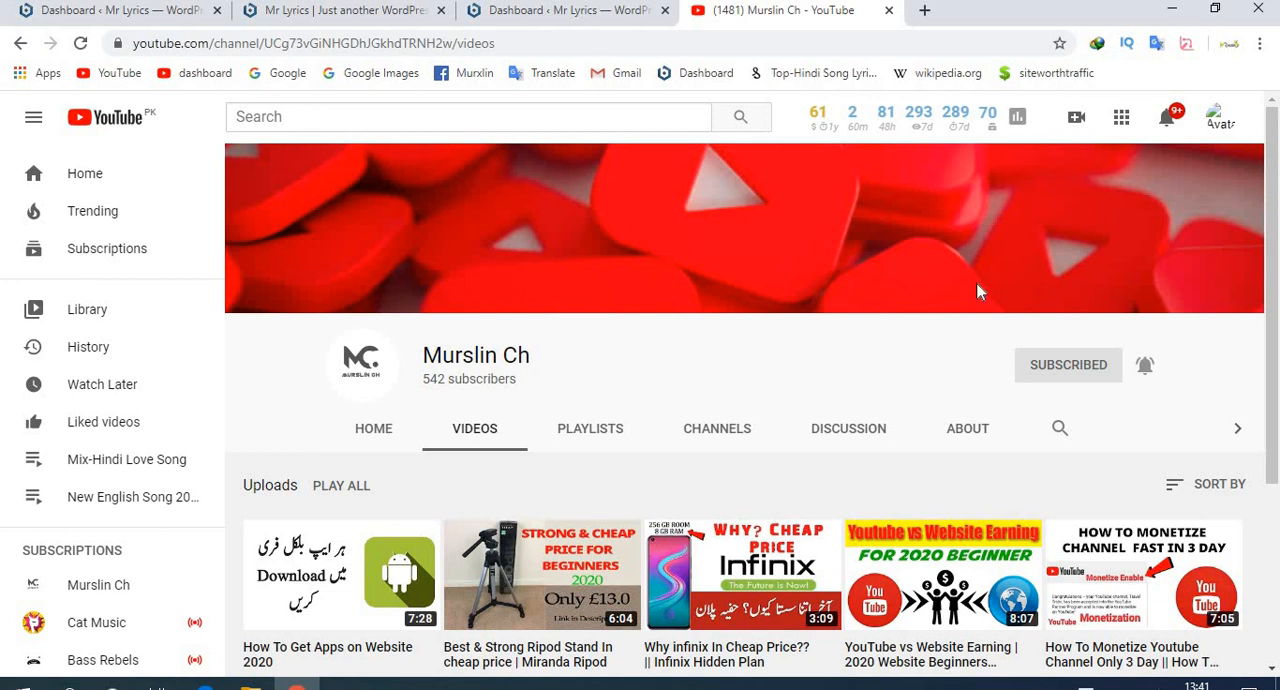
# - Create a new Elementor page from the Elementor Overview on the Mr Lyrics WordPress dashboard and open its editor
pyautogui.click(110, 12)
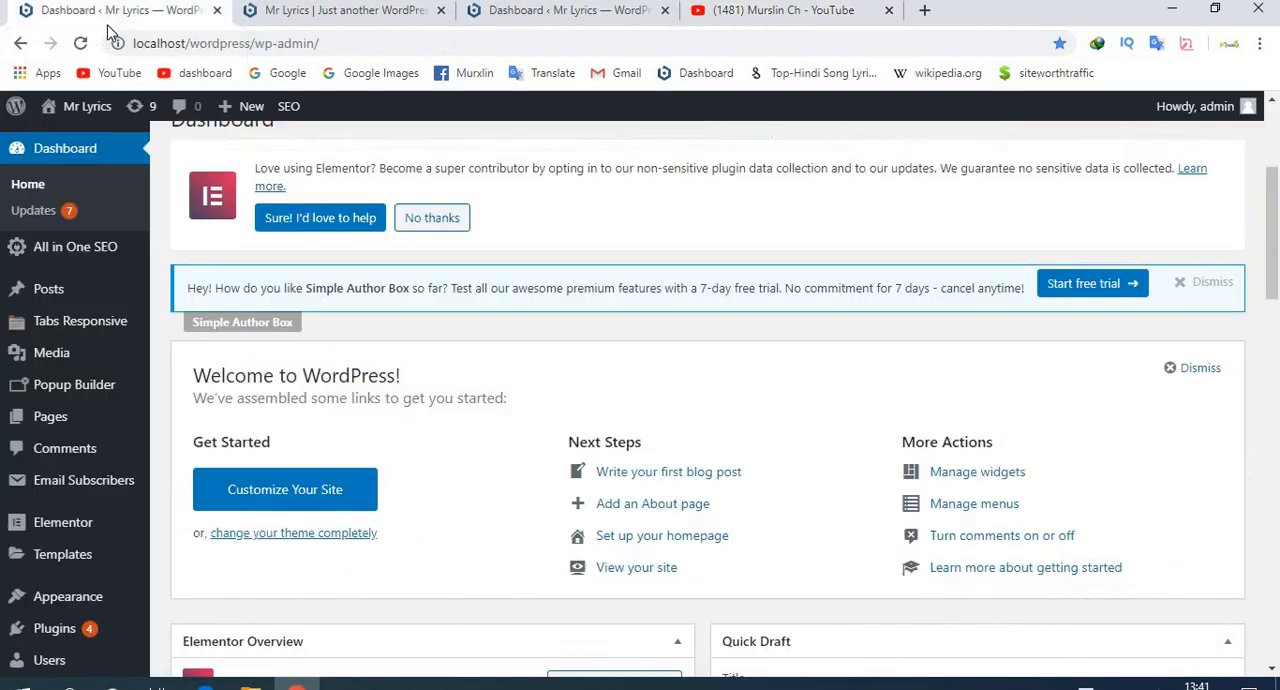
pyautogui.scroll(-5, 318, 244)
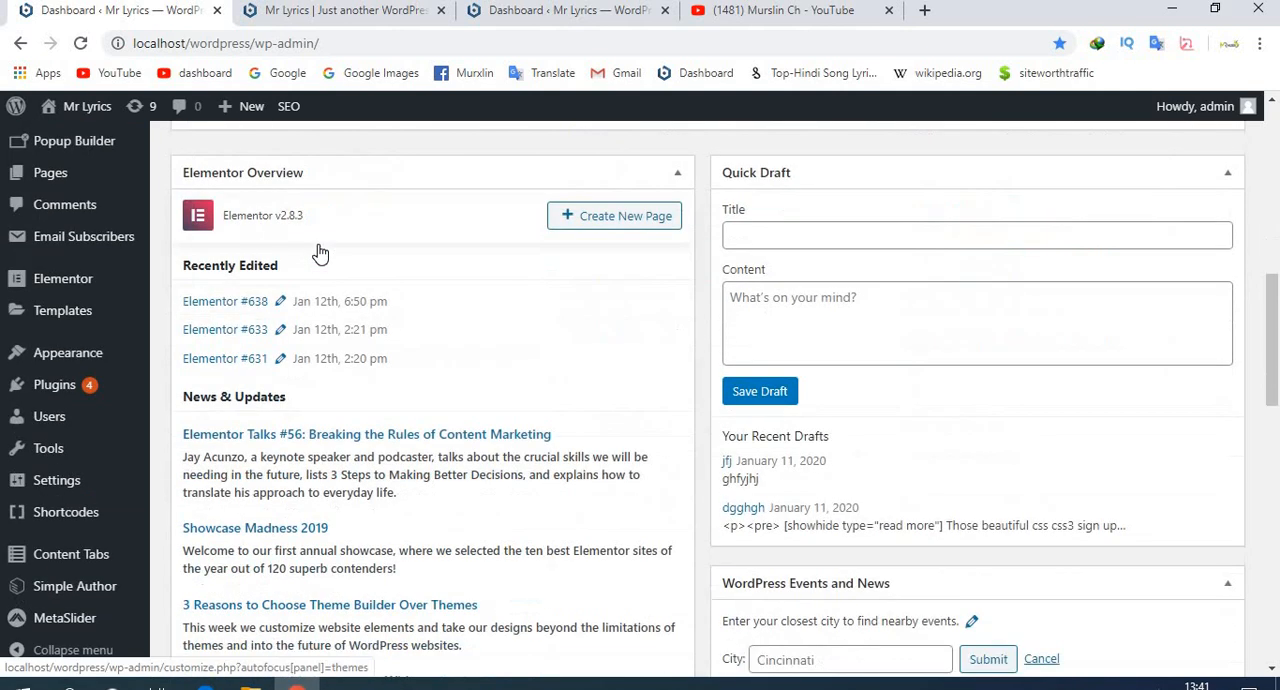
pyautogui.scroll(-5, 318, 244)
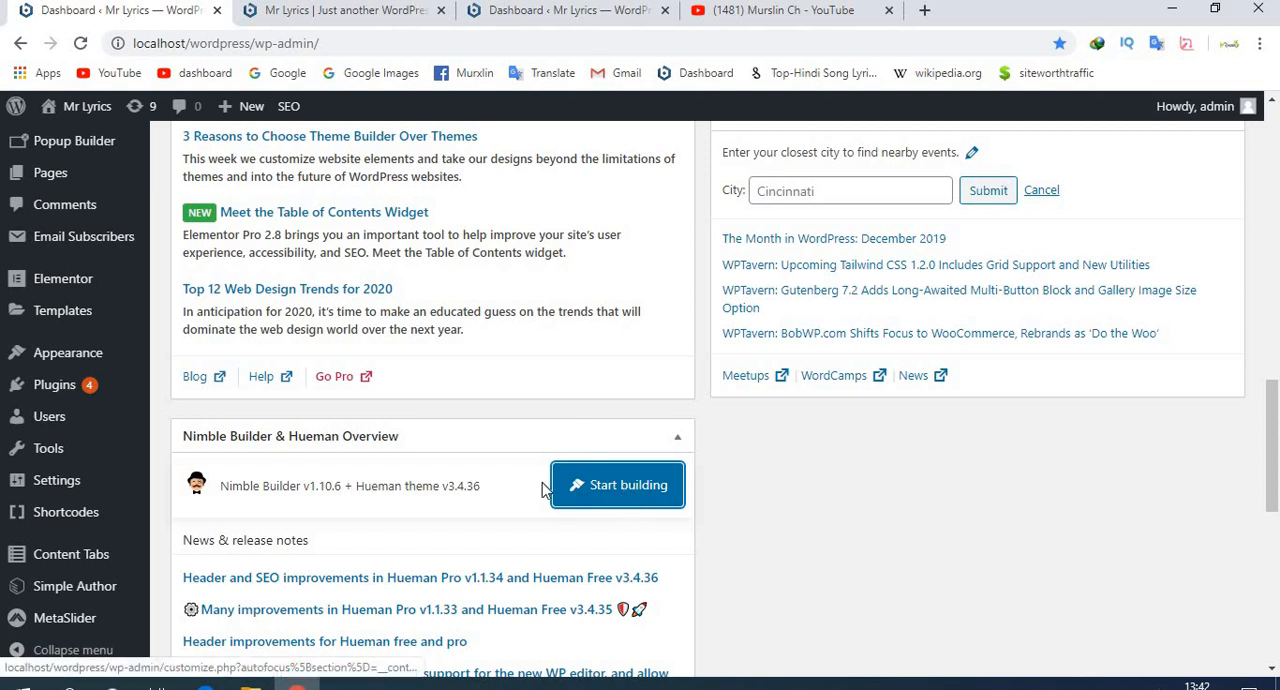
pyautogui.scroll(4, 545, 489)
pyautogui.scroll(3, 545, 489)
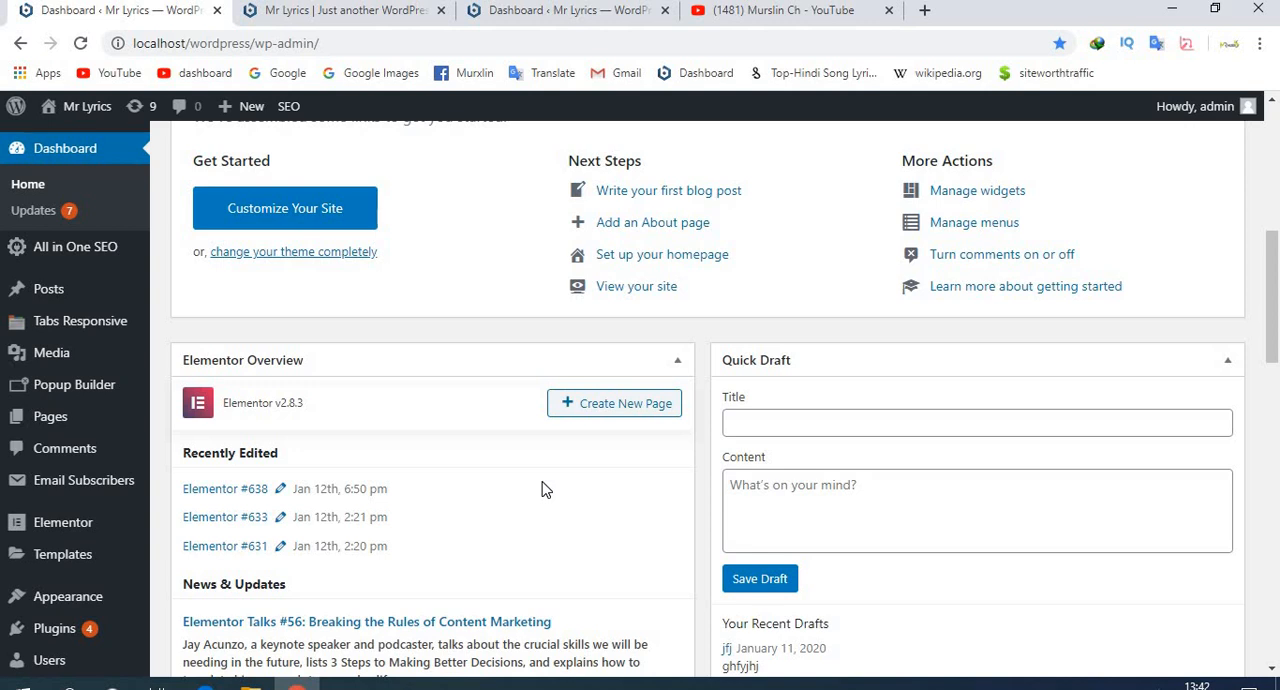
pyautogui.scroll(-8, 540, 480)
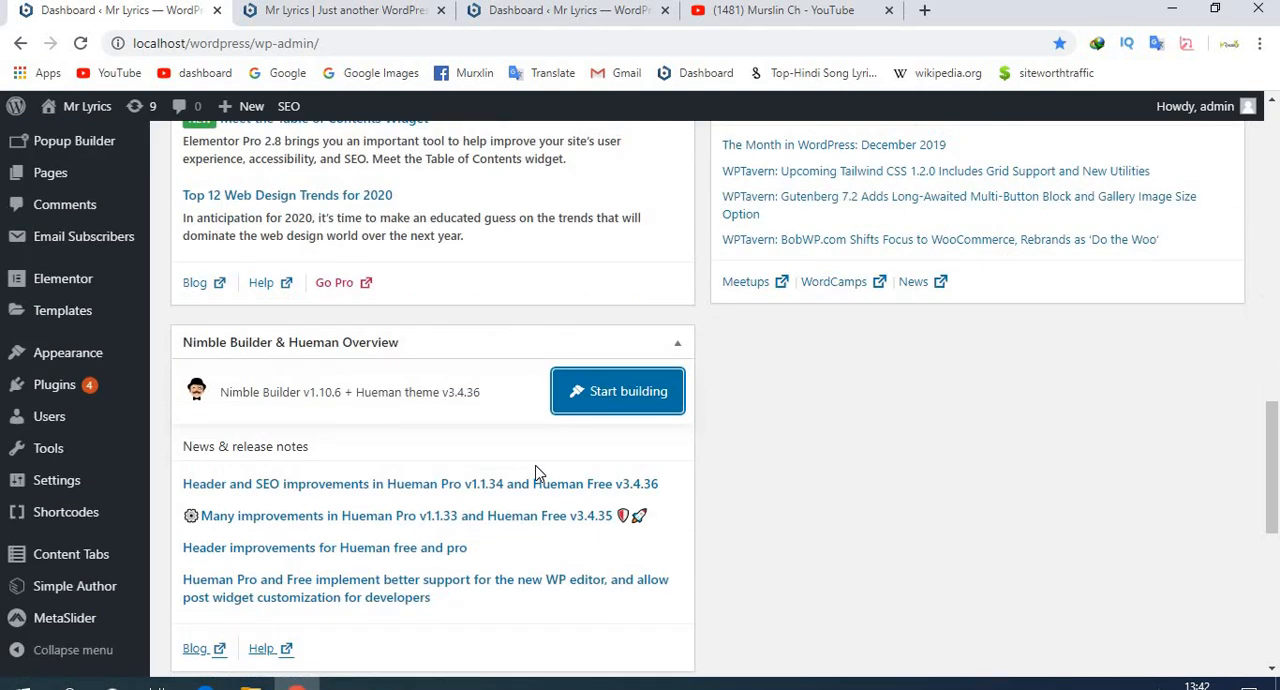
pyautogui.scroll(7, 535, 473)
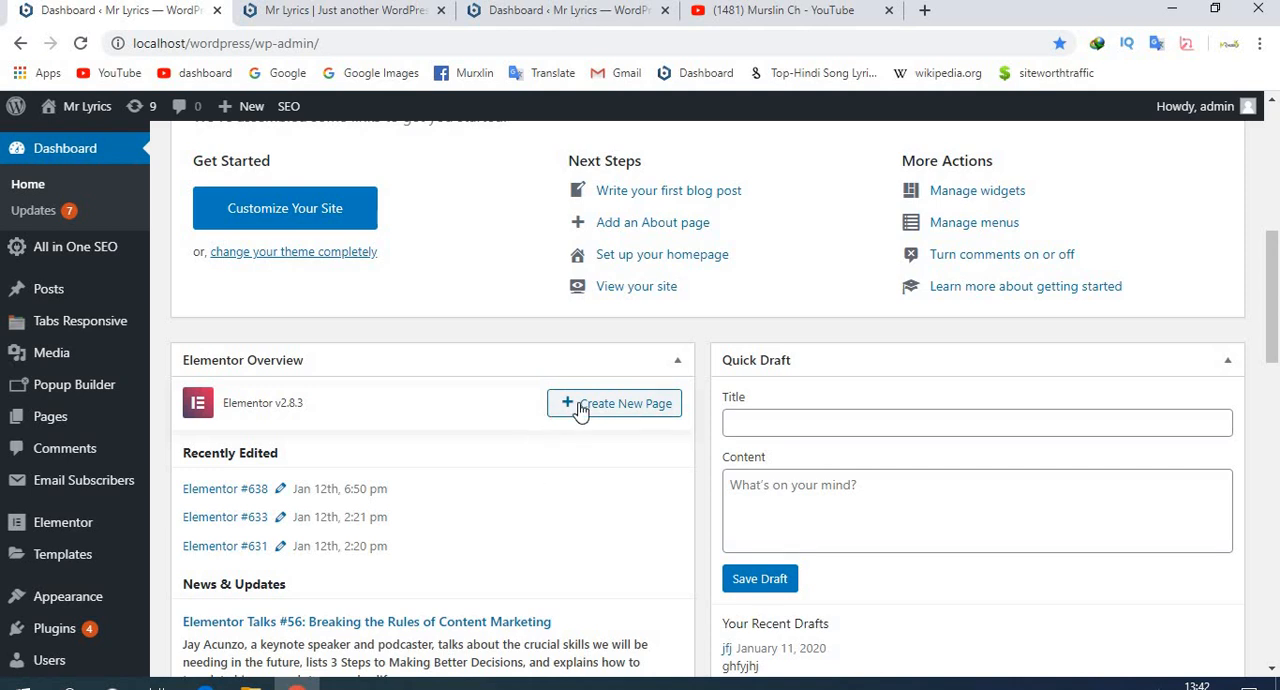
pyautogui.click(581, 410)
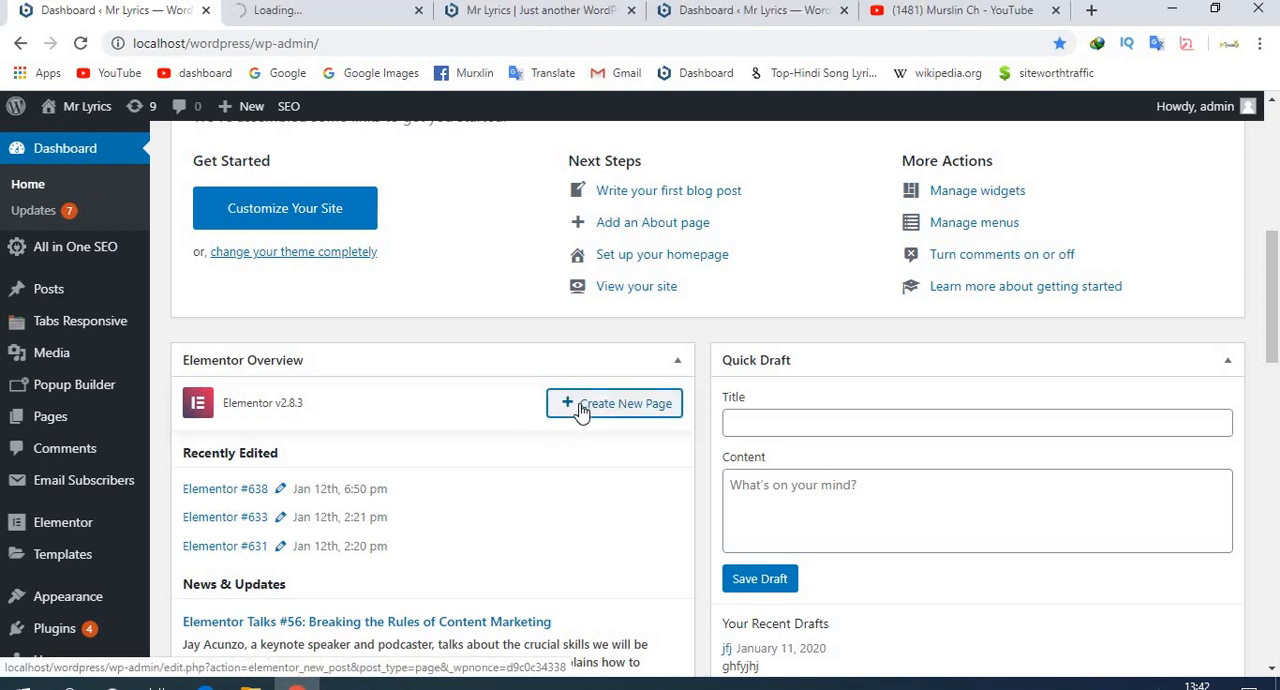
pyautogui.click(265, 20)
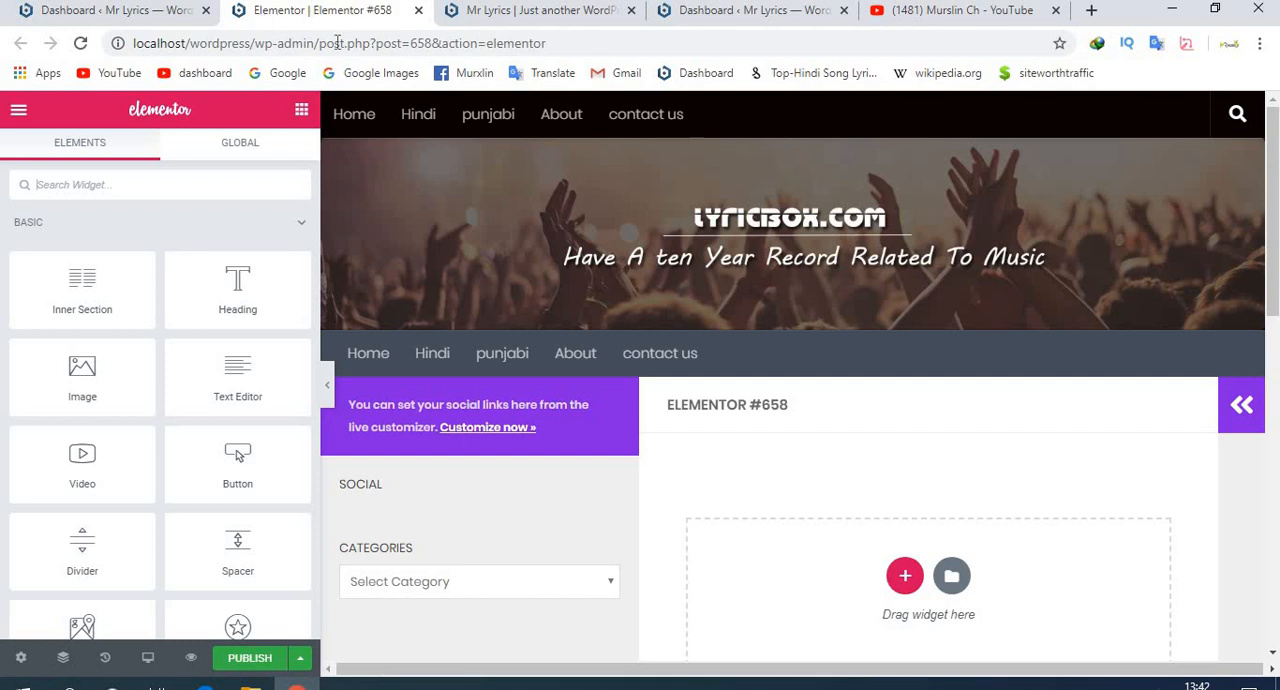
# - Add a section with two equal columns to the empty page canvas
pyautogui.scroll(-2, 533, 212)
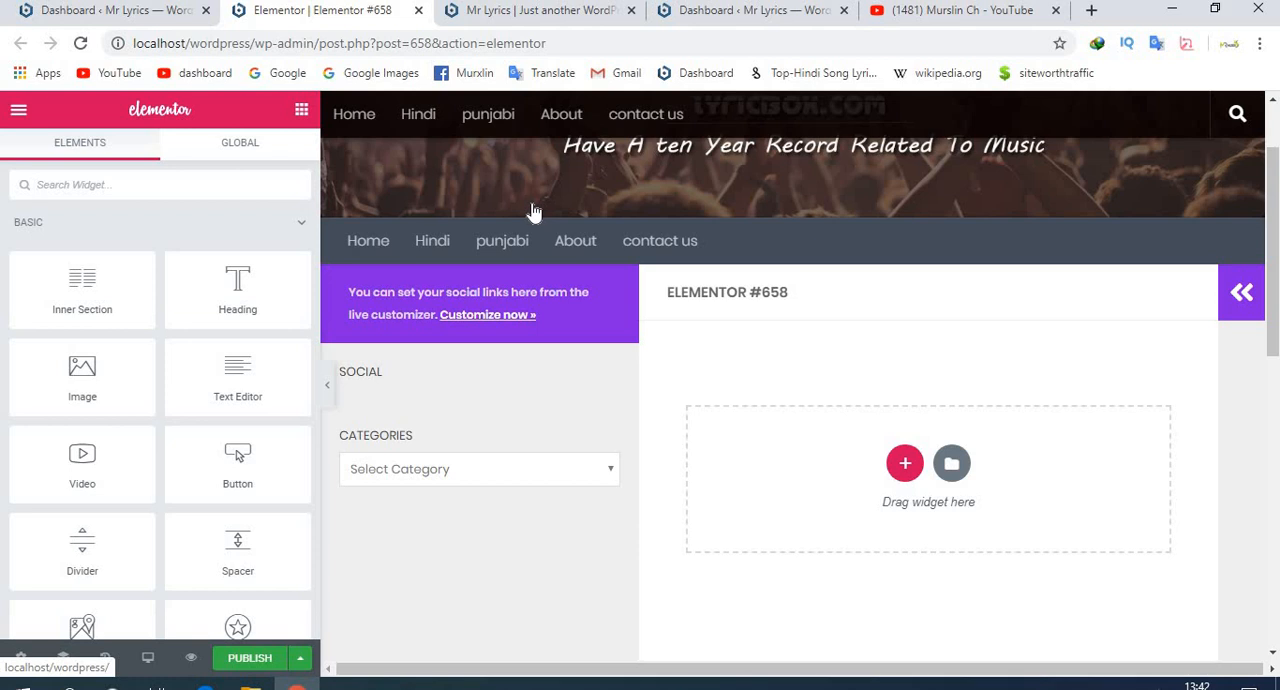
pyautogui.scroll(2, 503, 289)
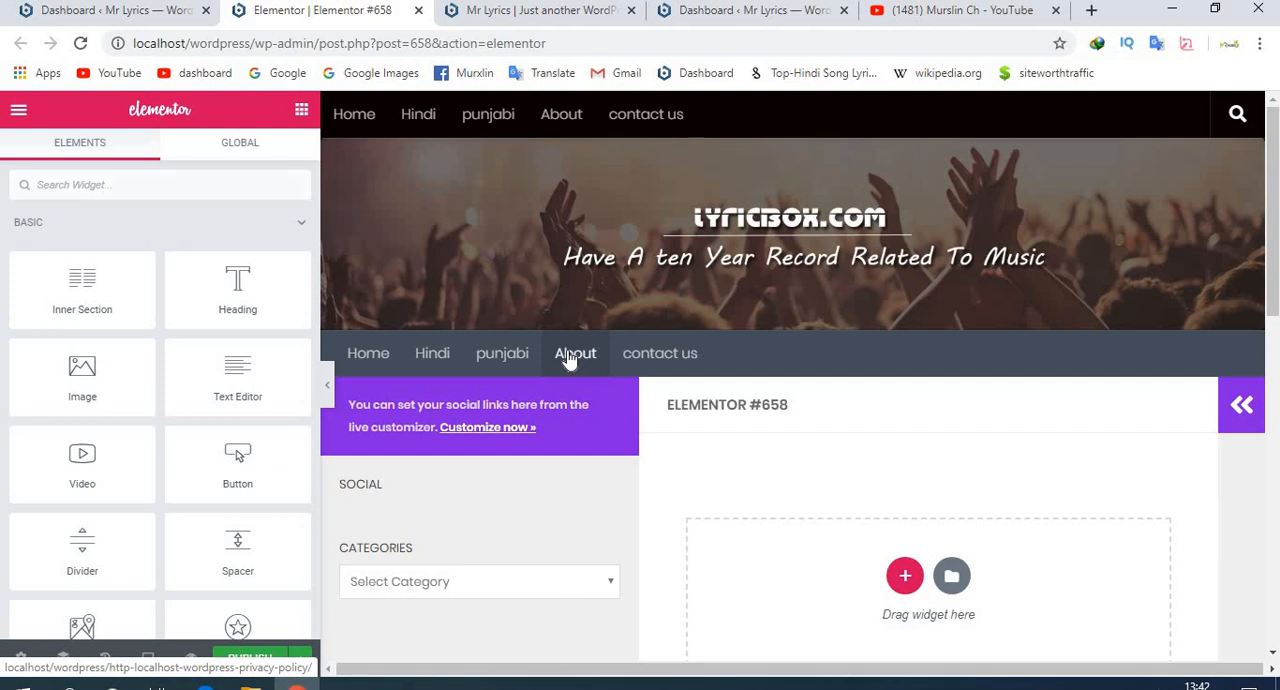
pyautogui.scroll(-1, 572, 362)
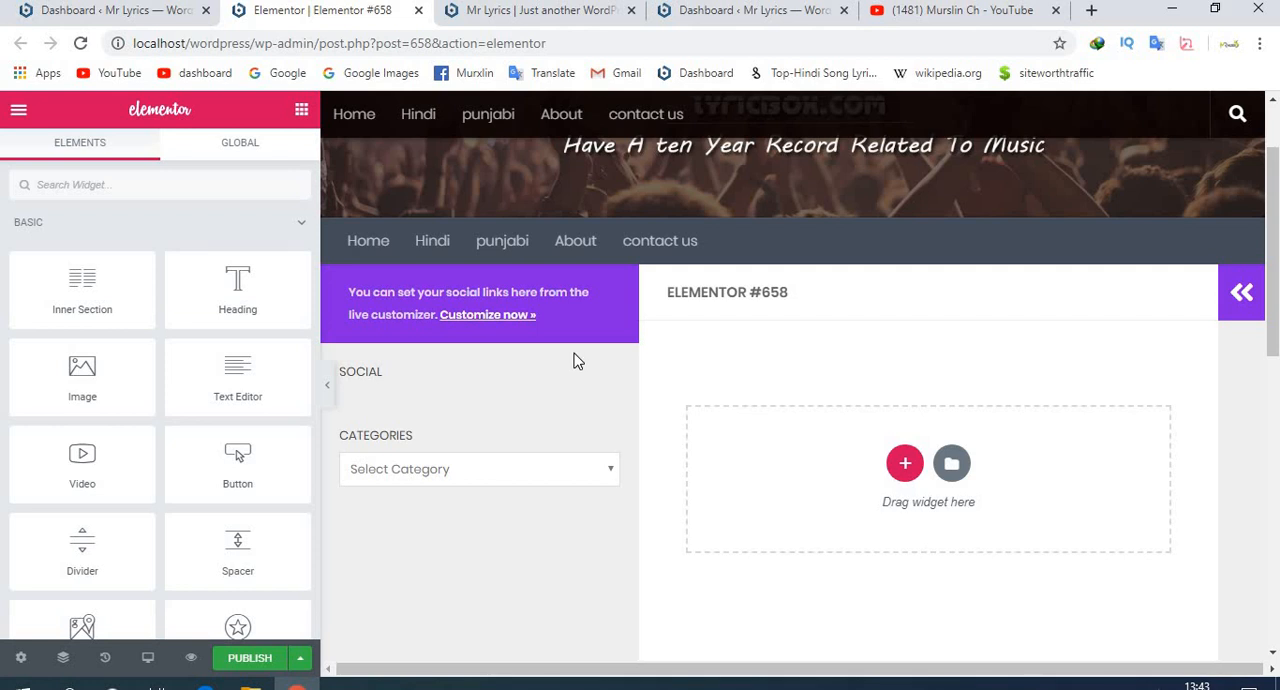
pyautogui.scroll(-6, 95, 307)
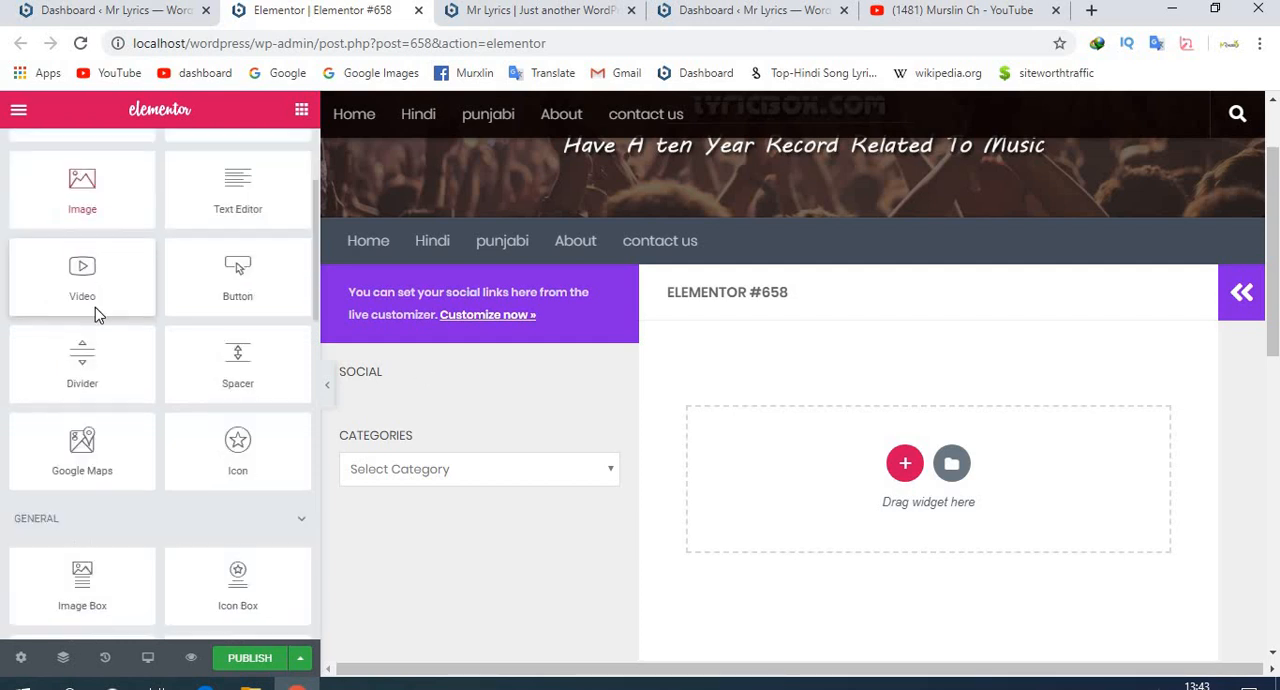
pyautogui.scroll(6, 100, 310)
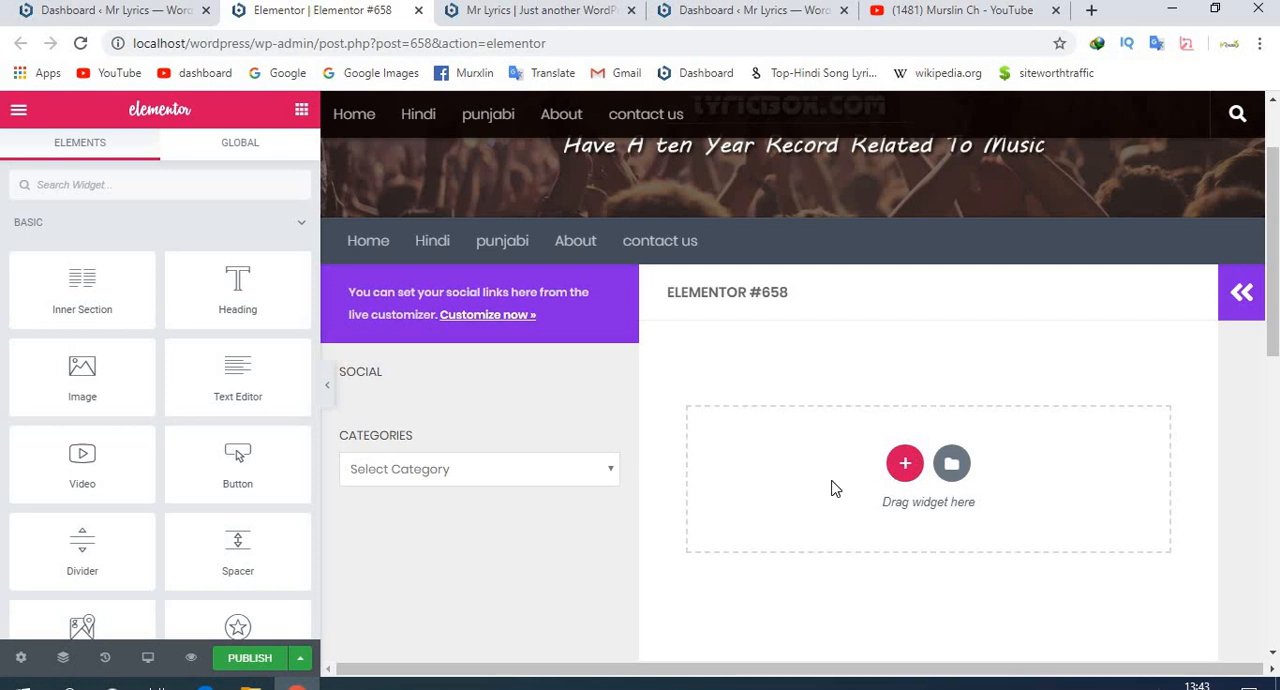
pyautogui.click(906, 466)
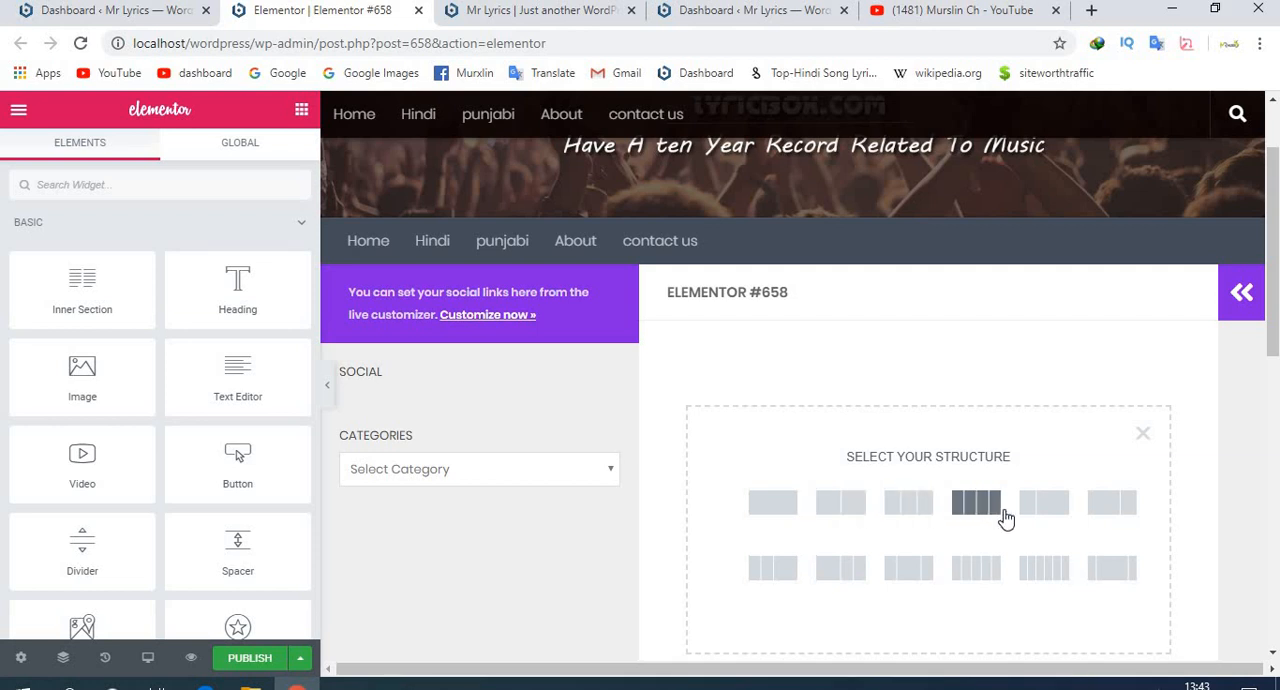
pyautogui.click(840, 505)
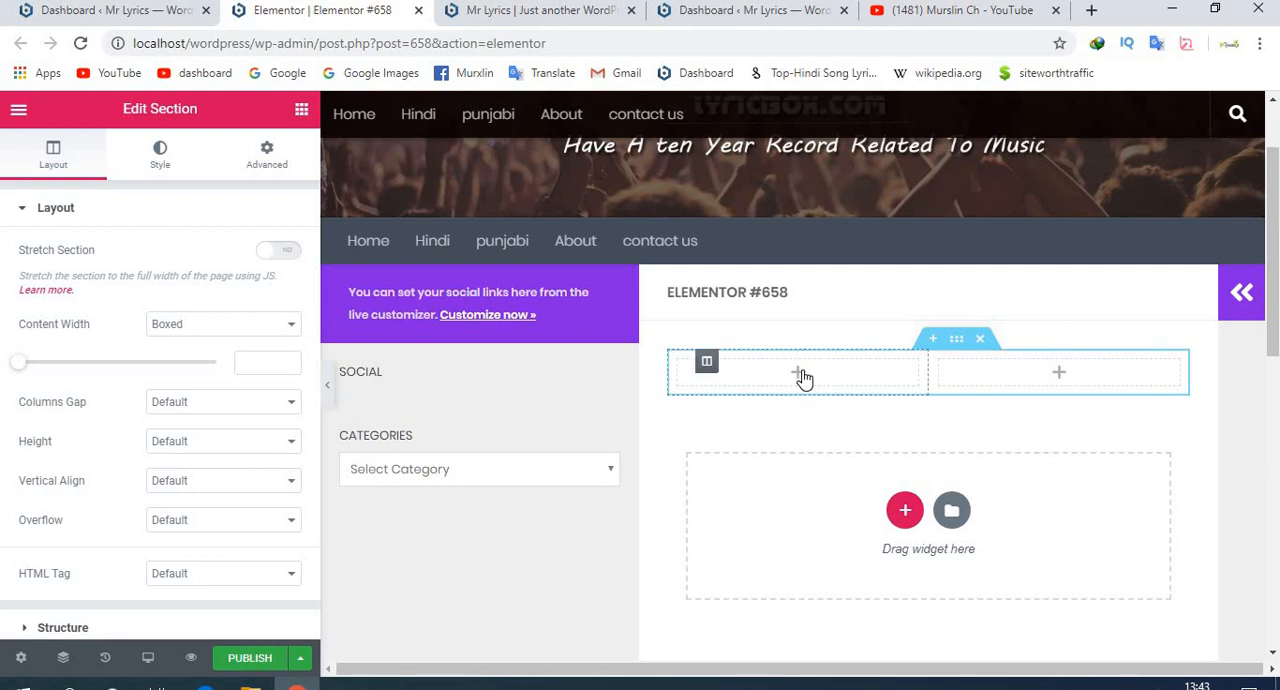
# - Place a Basic Gallery widget in the first column of the two-column section
pyautogui.click(747, 373)
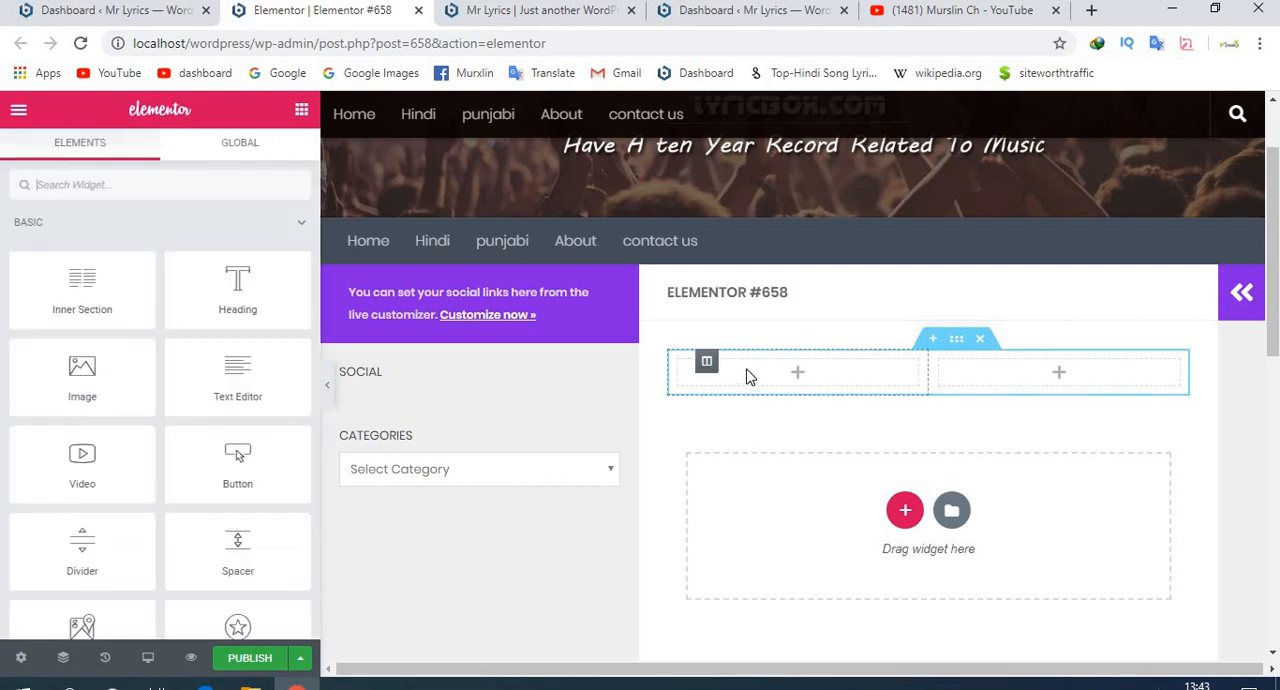
pyautogui.scroll(-5, 163, 371)
pyautogui.scroll(-1, 163, 371)
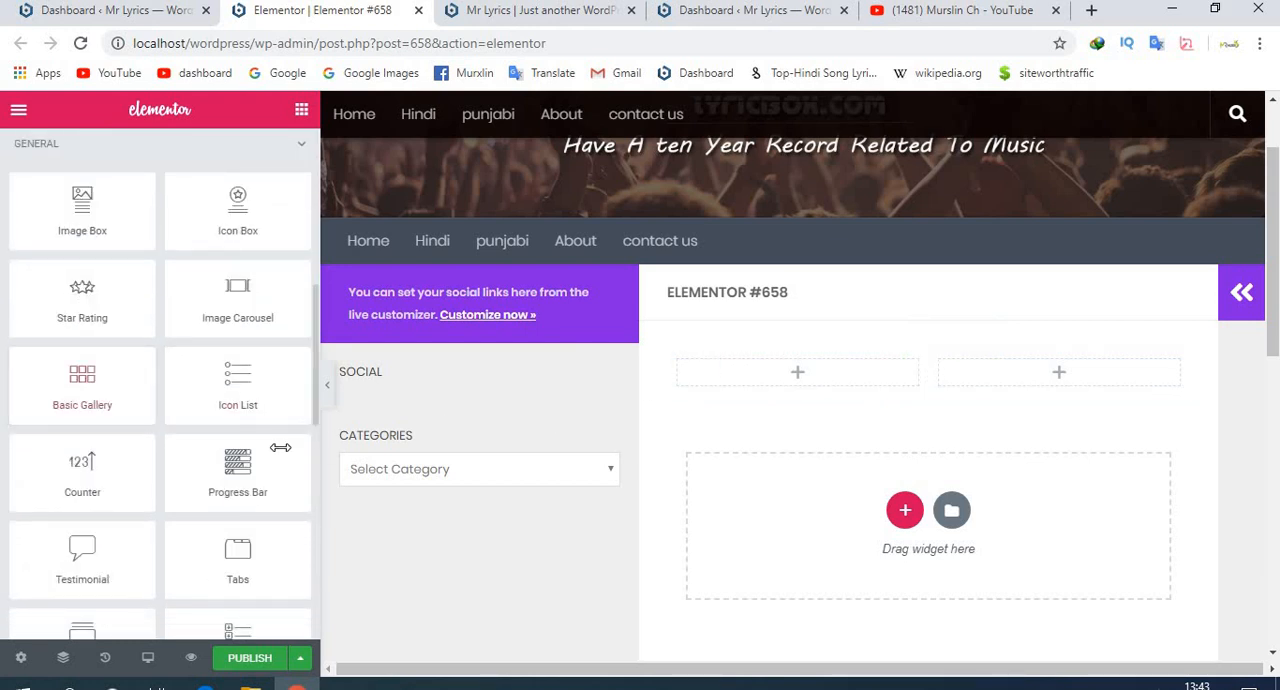
pyautogui.moveTo(58, 389); pyautogui.dragTo(792, 375)
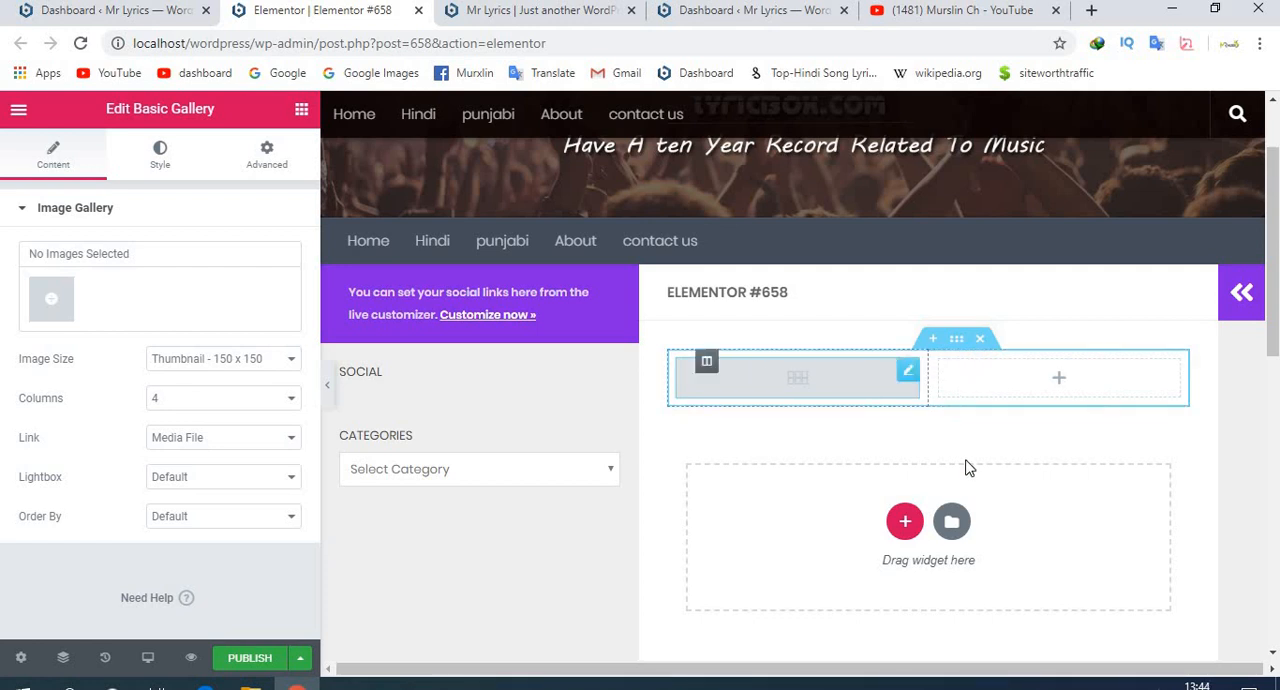
# - Add a section with three equal columns below the gallery section and show the widgets available for its first column
pyautogui.click(904, 520)
pyautogui.click(908, 560)
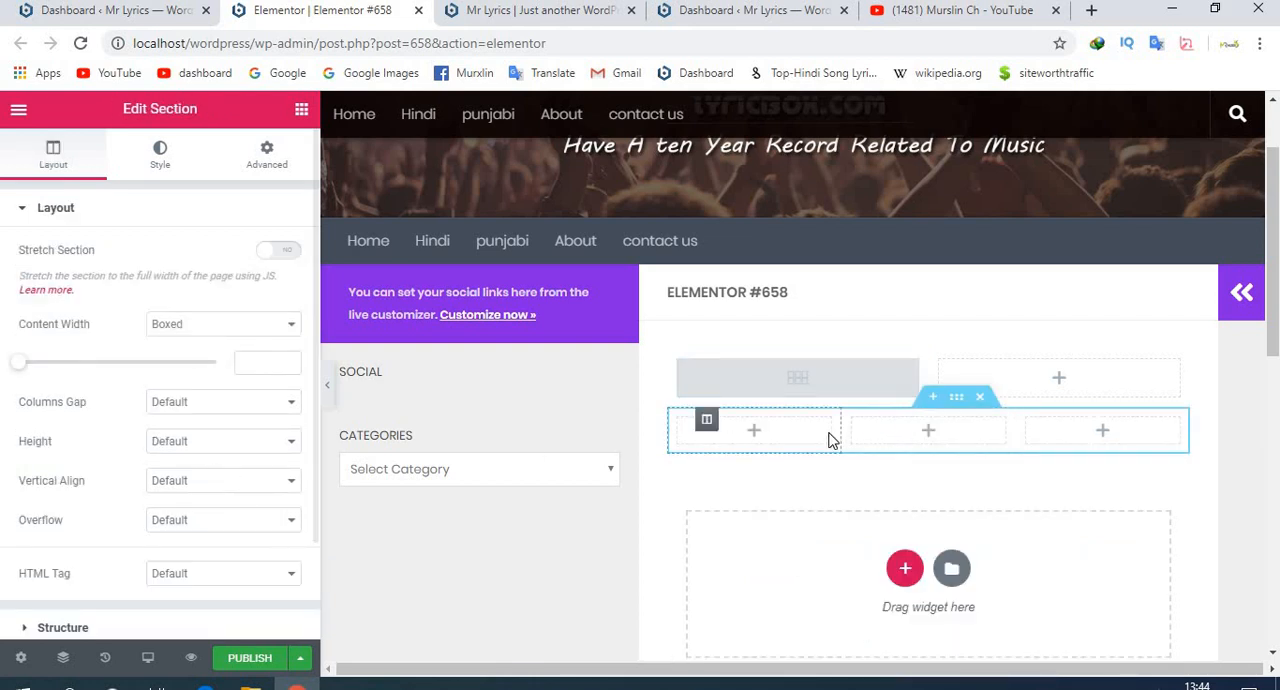
pyautogui.click(773, 440)
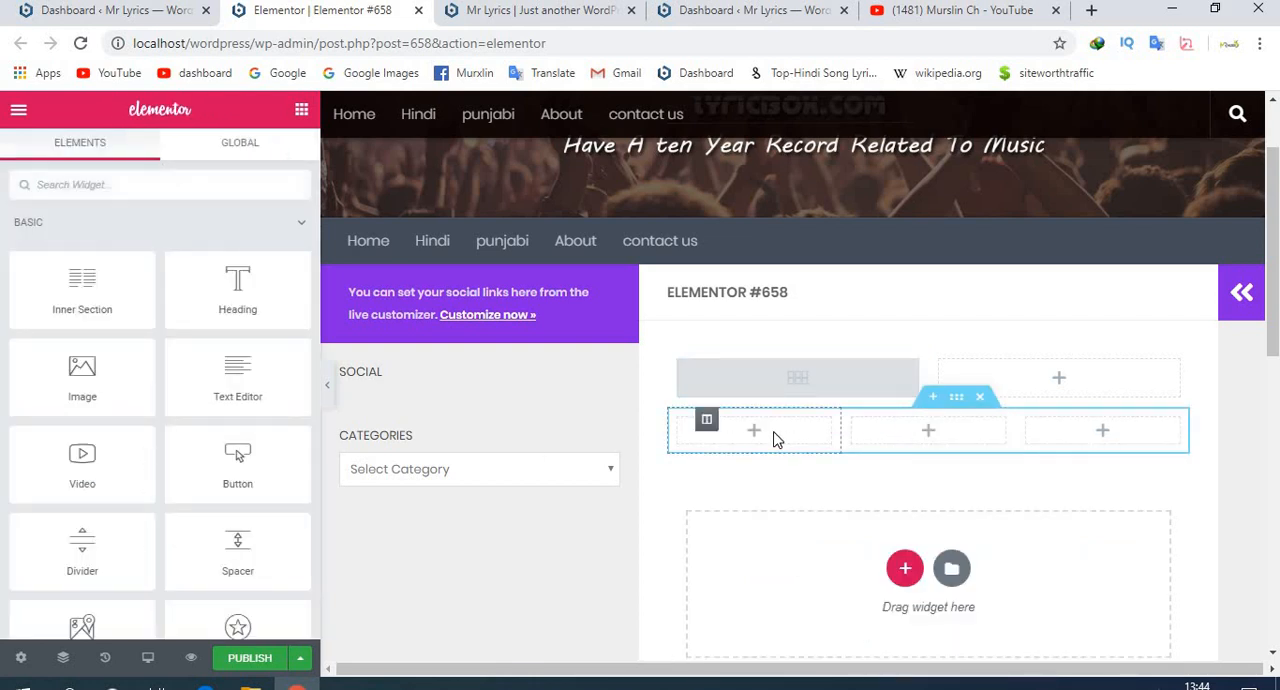
pyautogui.scroll(-5, 230, 310)
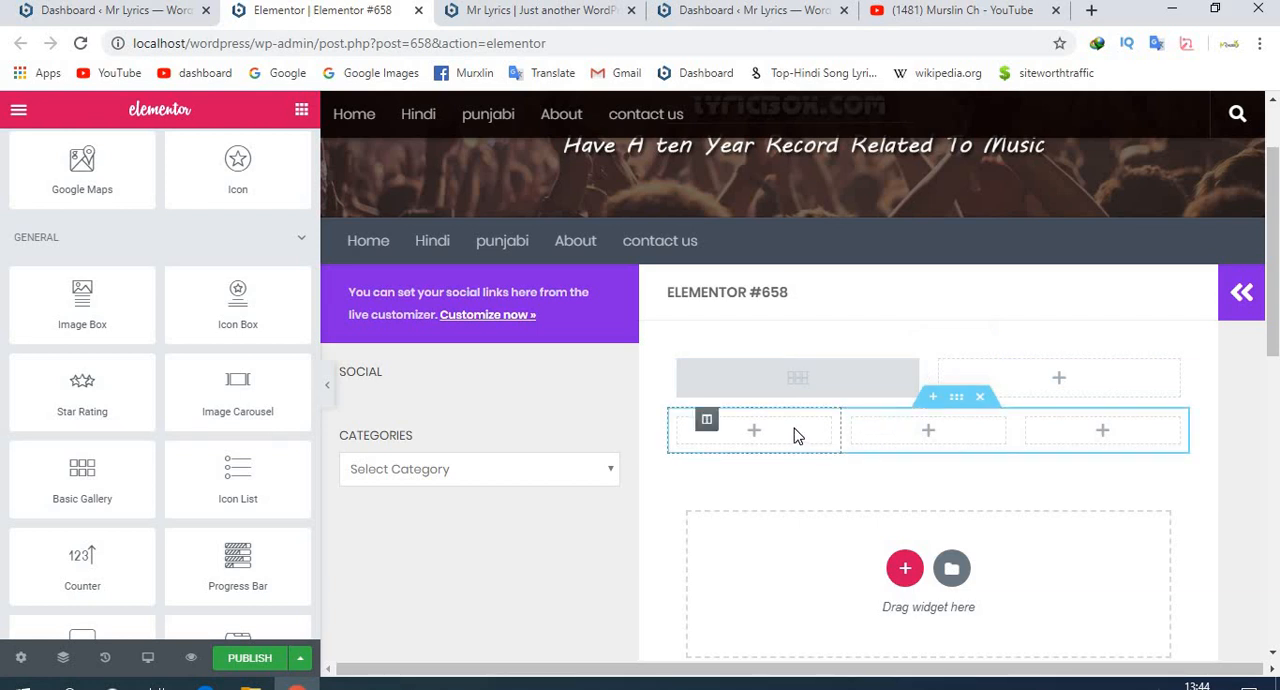
# - Insert the "Landing Page – Hotel" page template from the template library below the three-column section
pyautogui.click(952, 569)
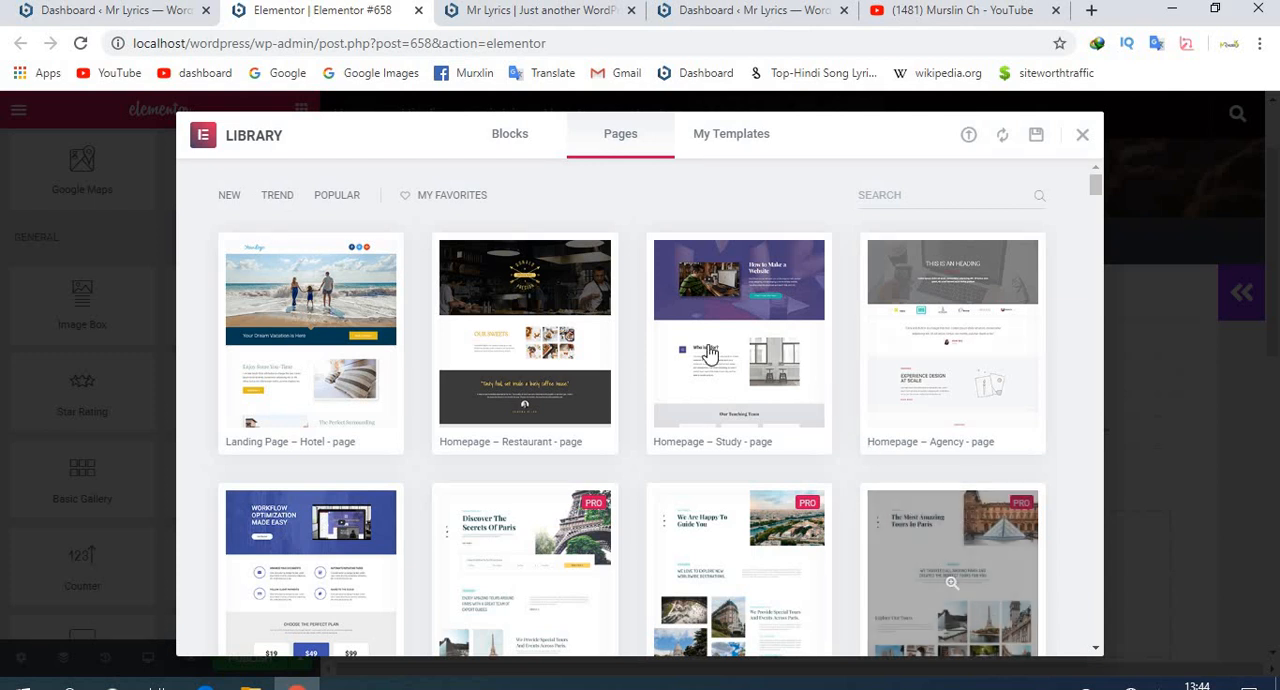
pyautogui.moveTo(710, 352)
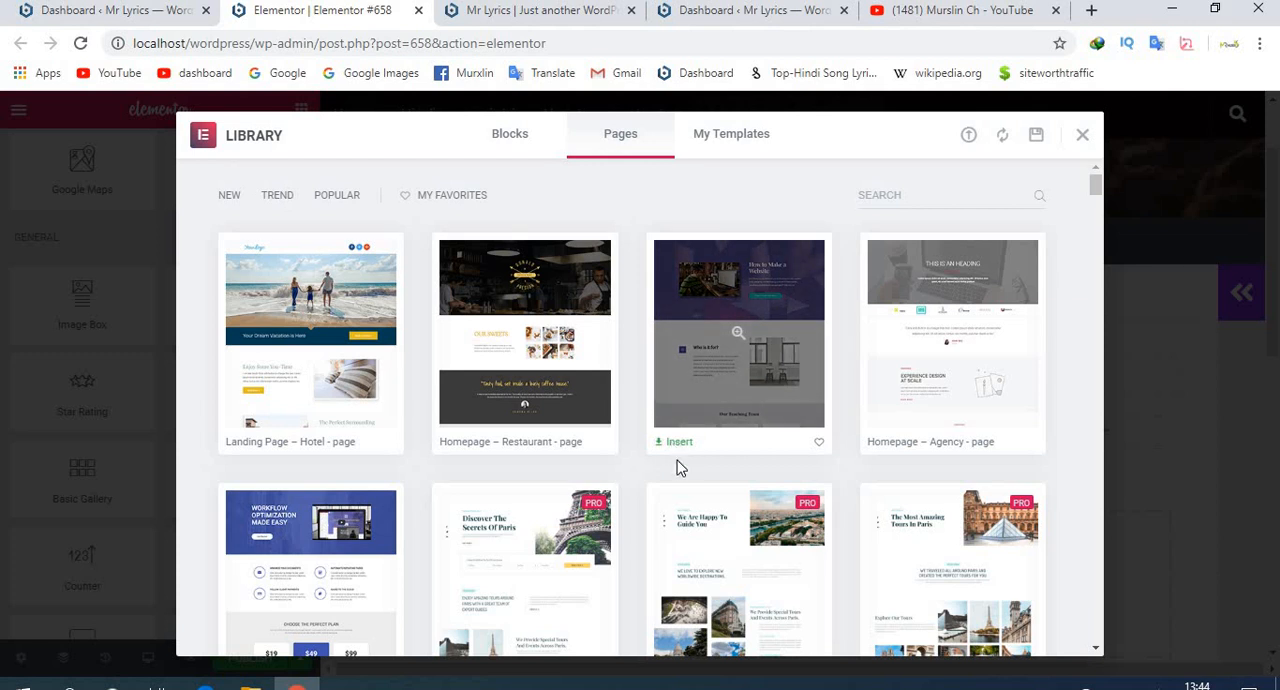
pyautogui.scroll(-2, 710, 540)
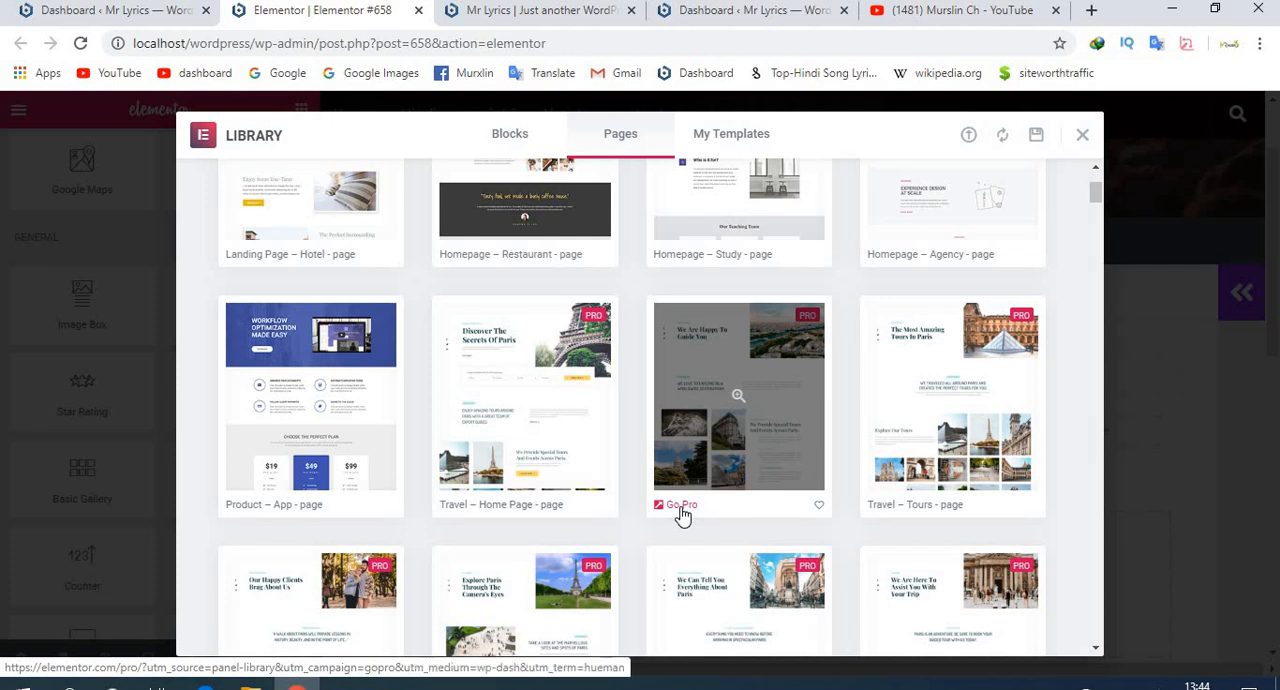
pyautogui.scroll(2, 681, 514)
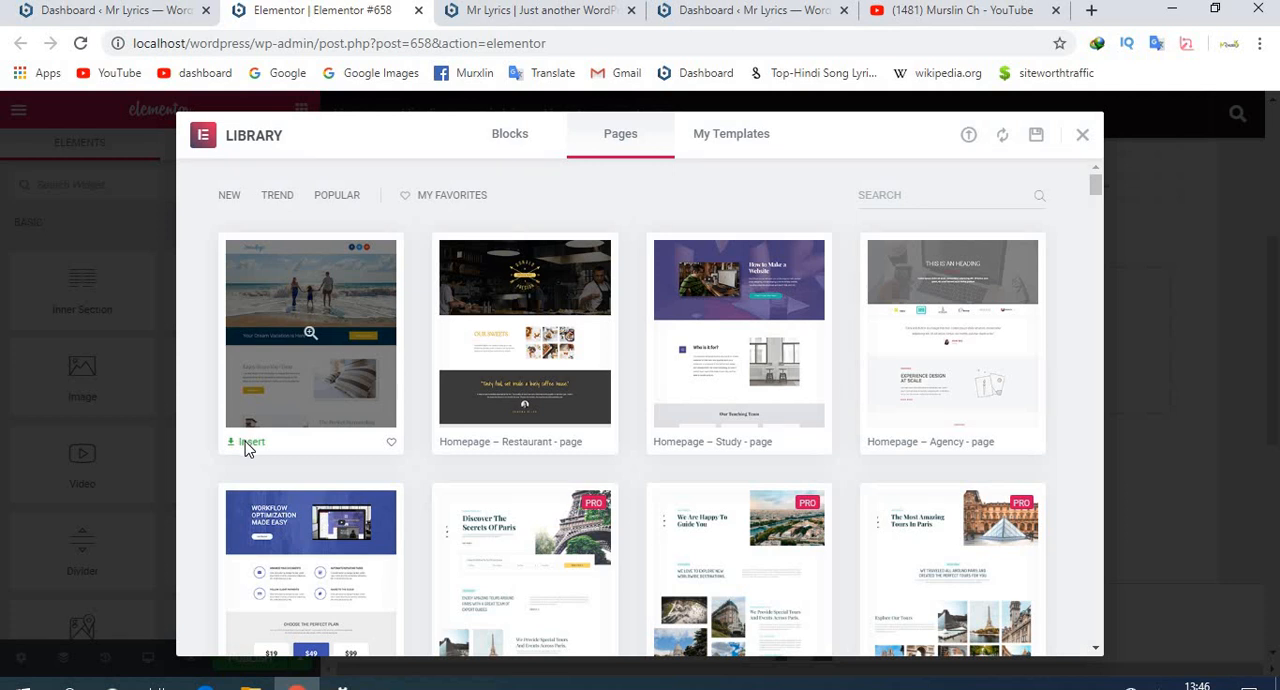
pyautogui.scroll(-2, 247, 480)
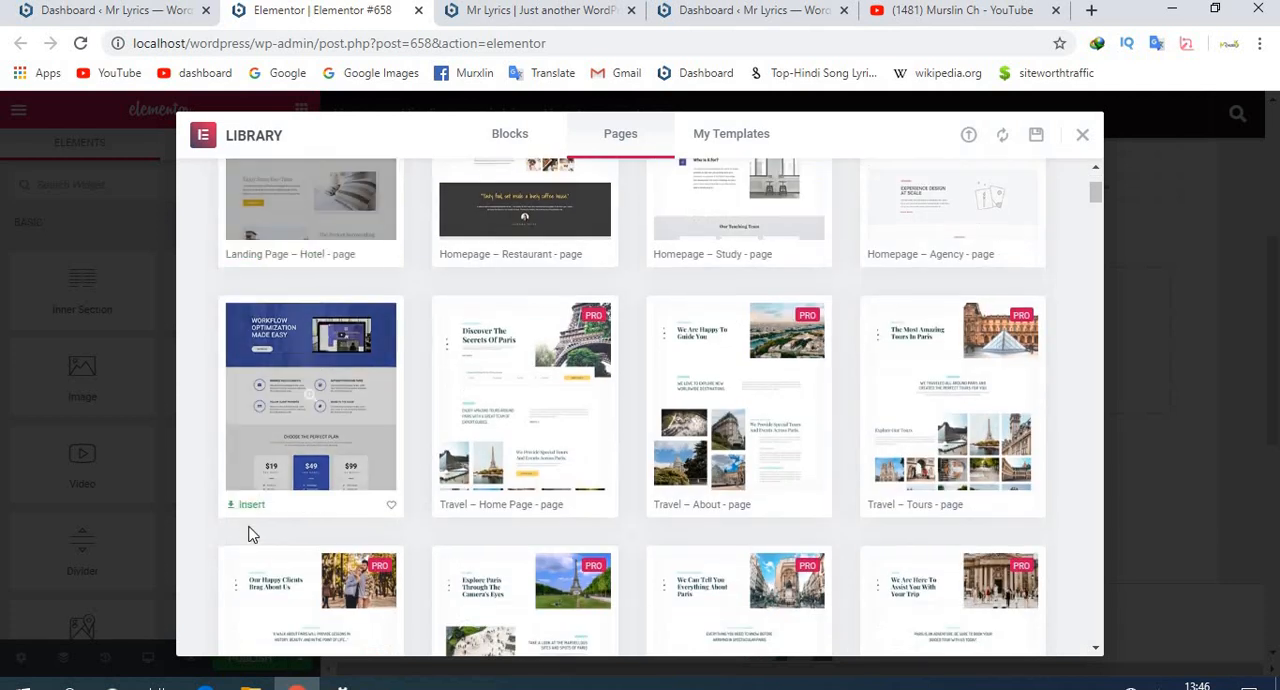
pyautogui.scroll(-2, 283, 565)
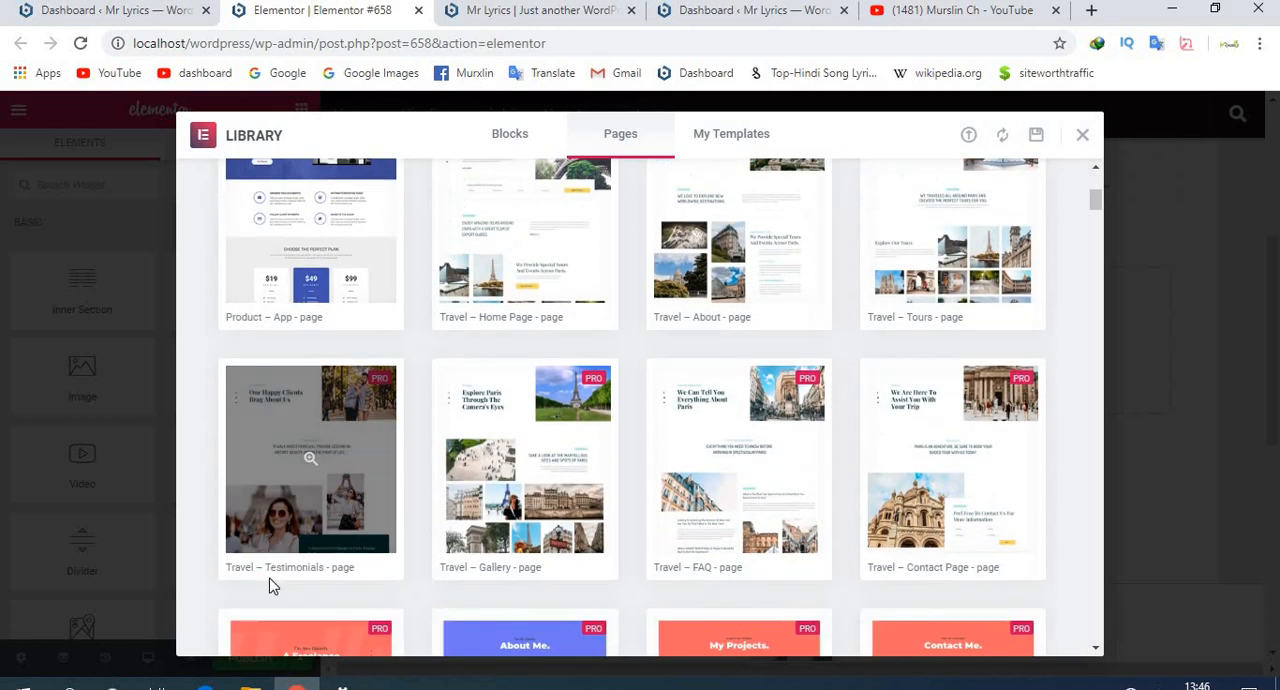
pyautogui.scroll(4, 255, 480)
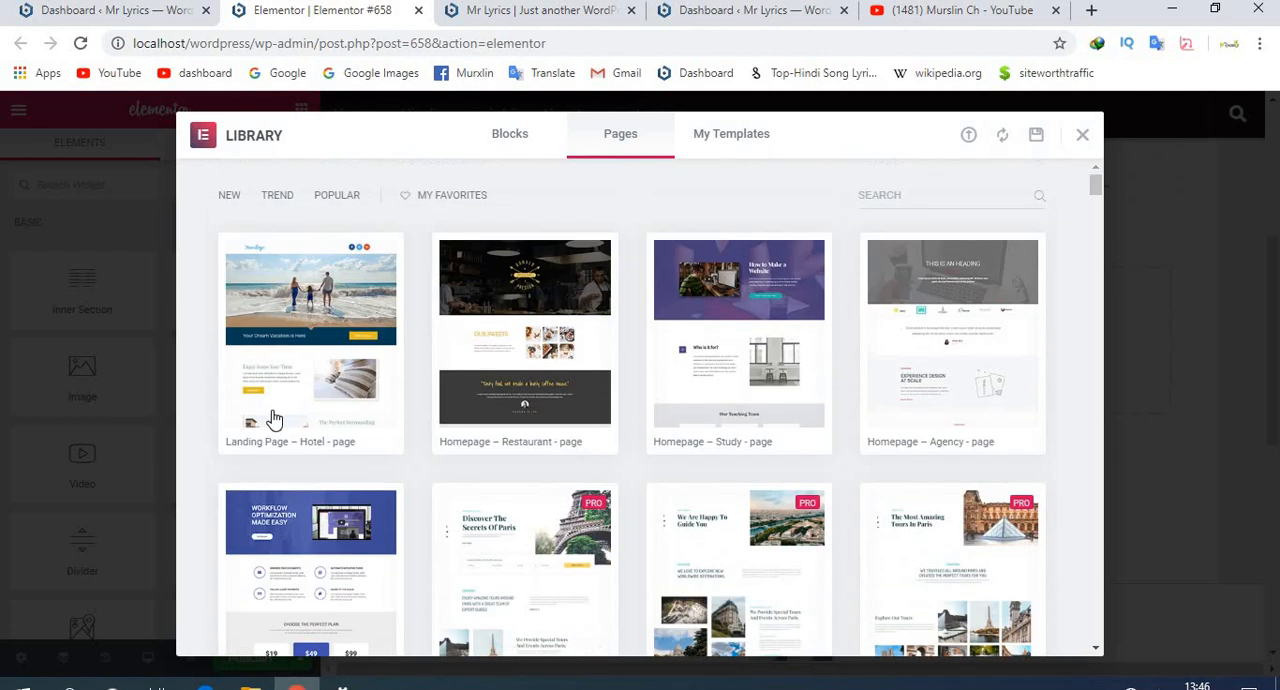
pyautogui.click(257, 448)
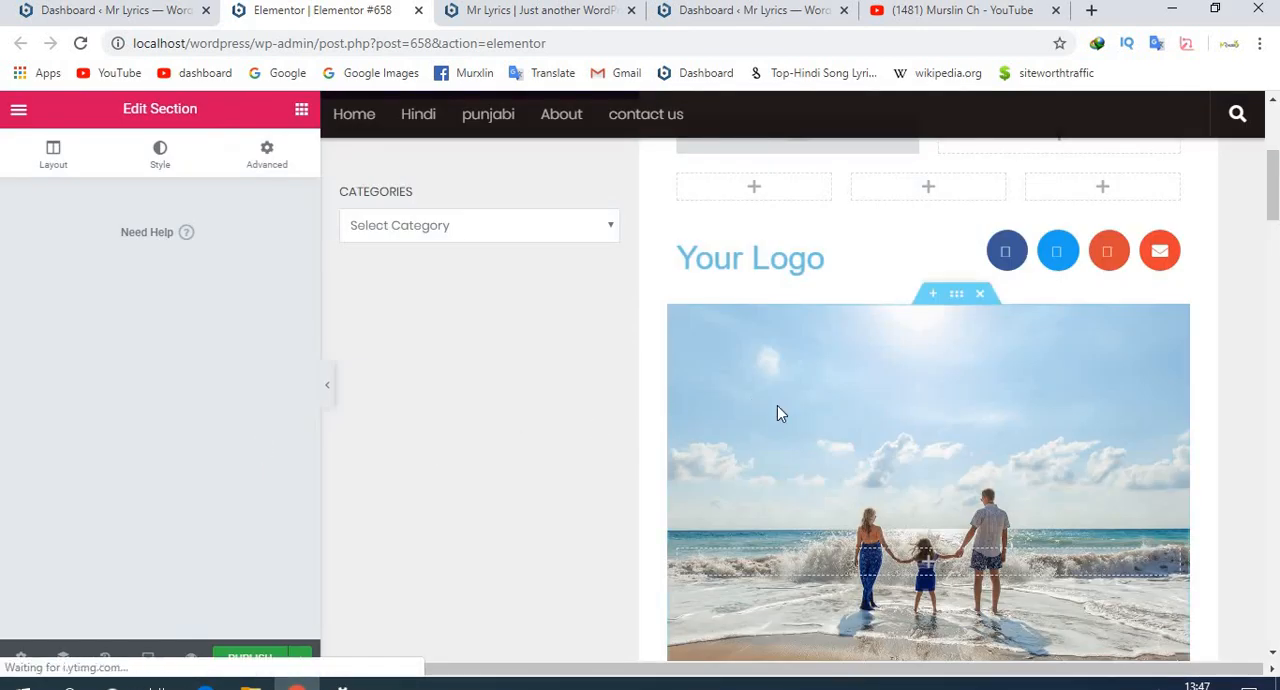
# - Delete the "Savour Your Next Holiday" section at the end of the inserted hotel template
pyautogui.scroll(4, 777, 405)
pyautogui.scroll(-8, 777, 405)
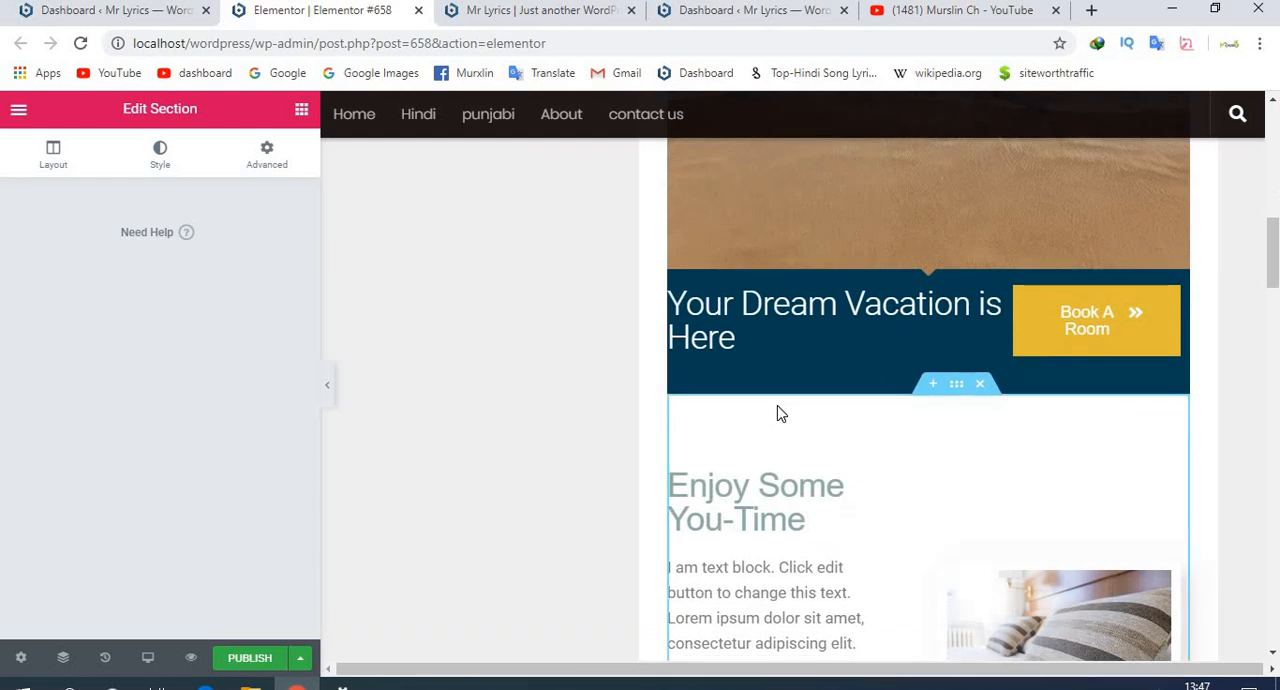
pyautogui.scroll(-8, 779, 410)
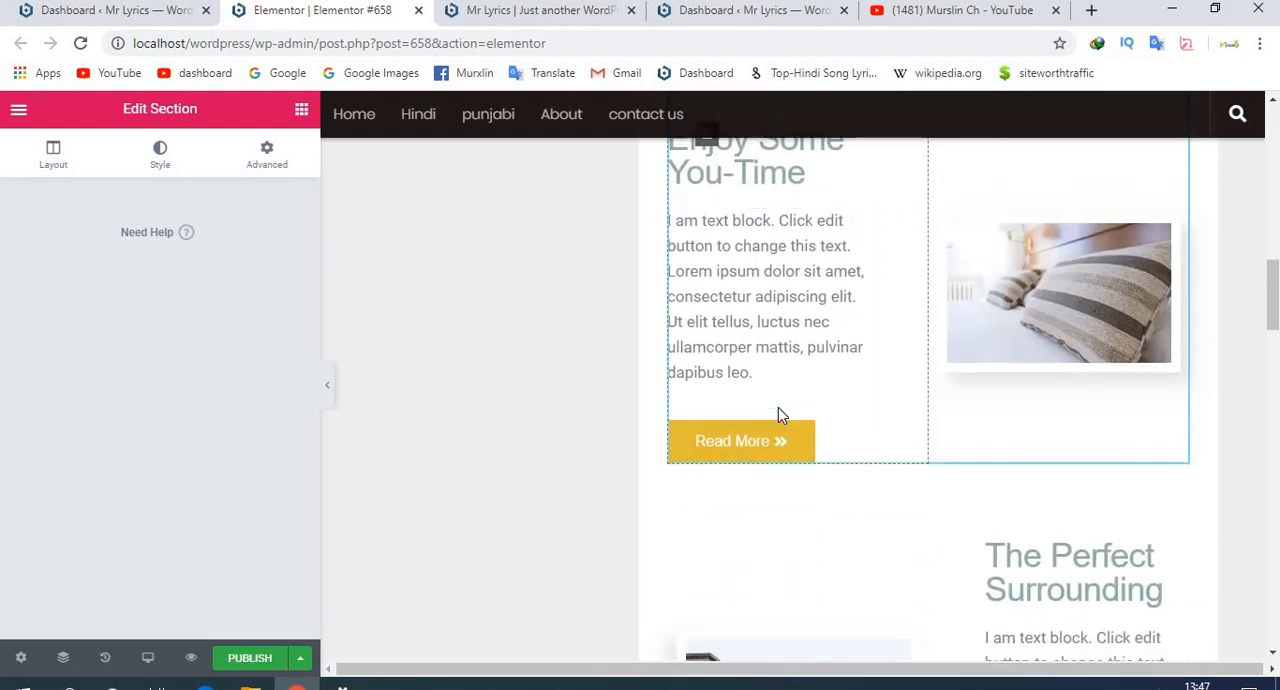
pyautogui.scroll(-1, 778, 407)
pyautogui.scroll(-3, 779, 410)
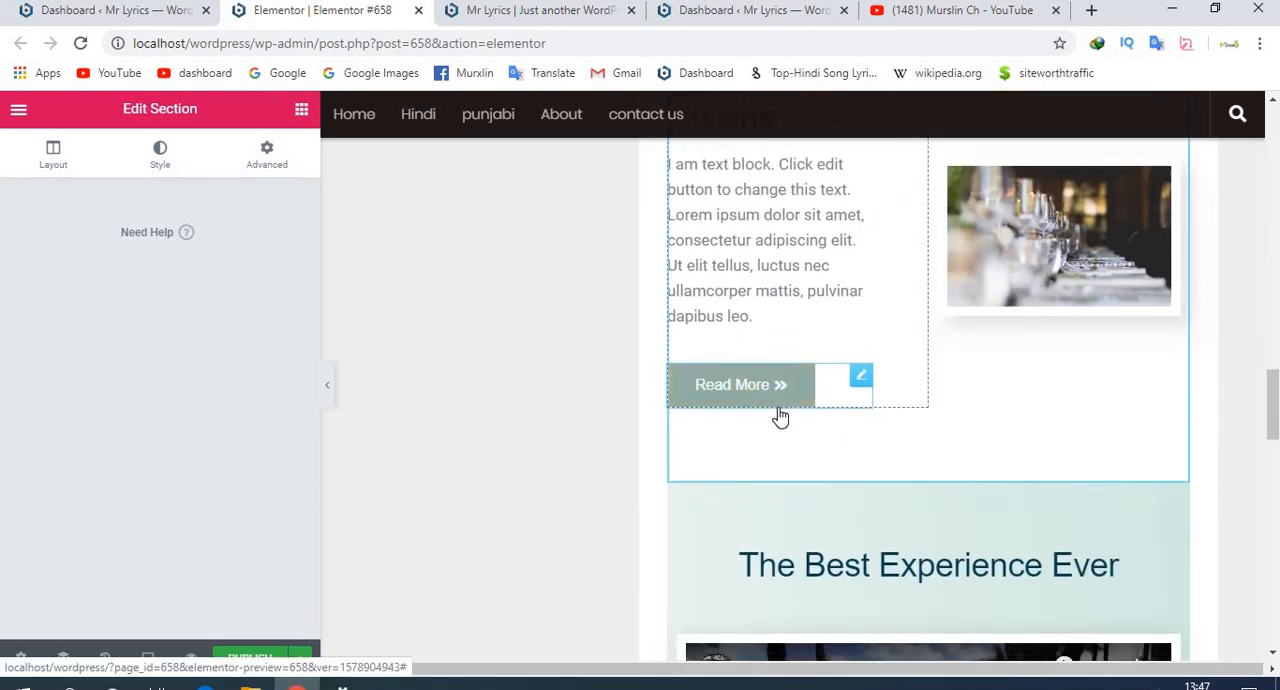
pyautogui.scroll(-2, 780, 416)
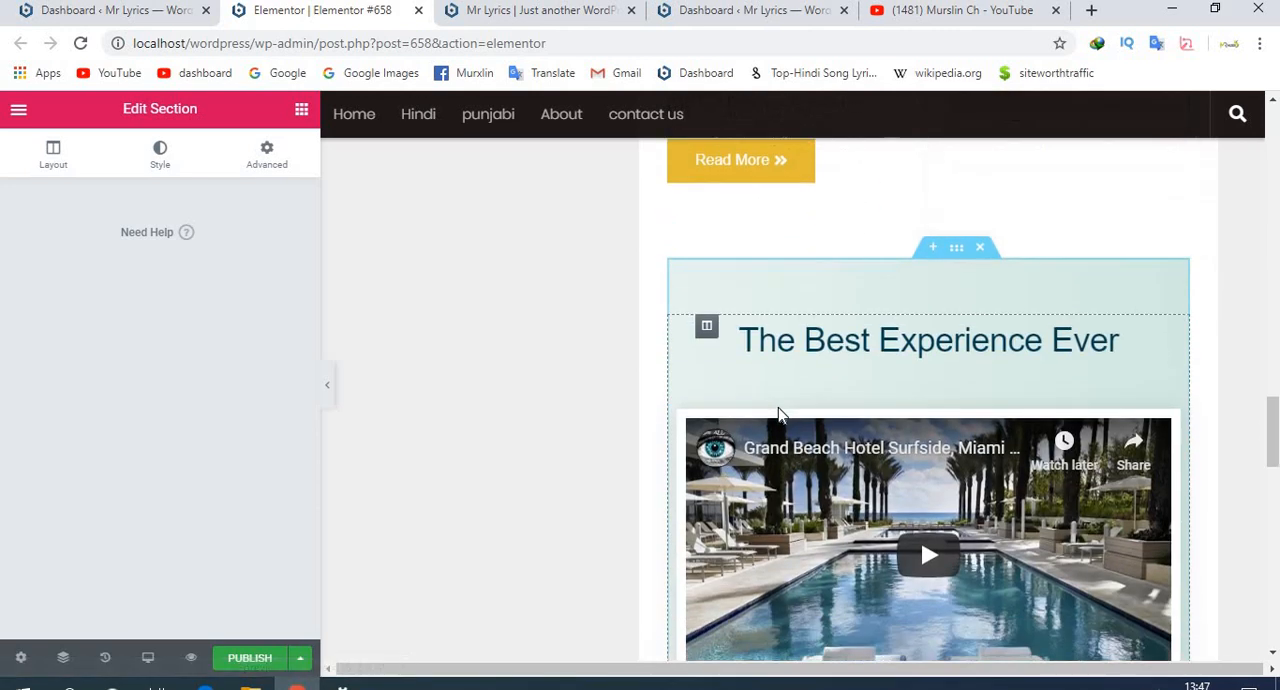
pyautogui.scroll(-7, 780, 414)
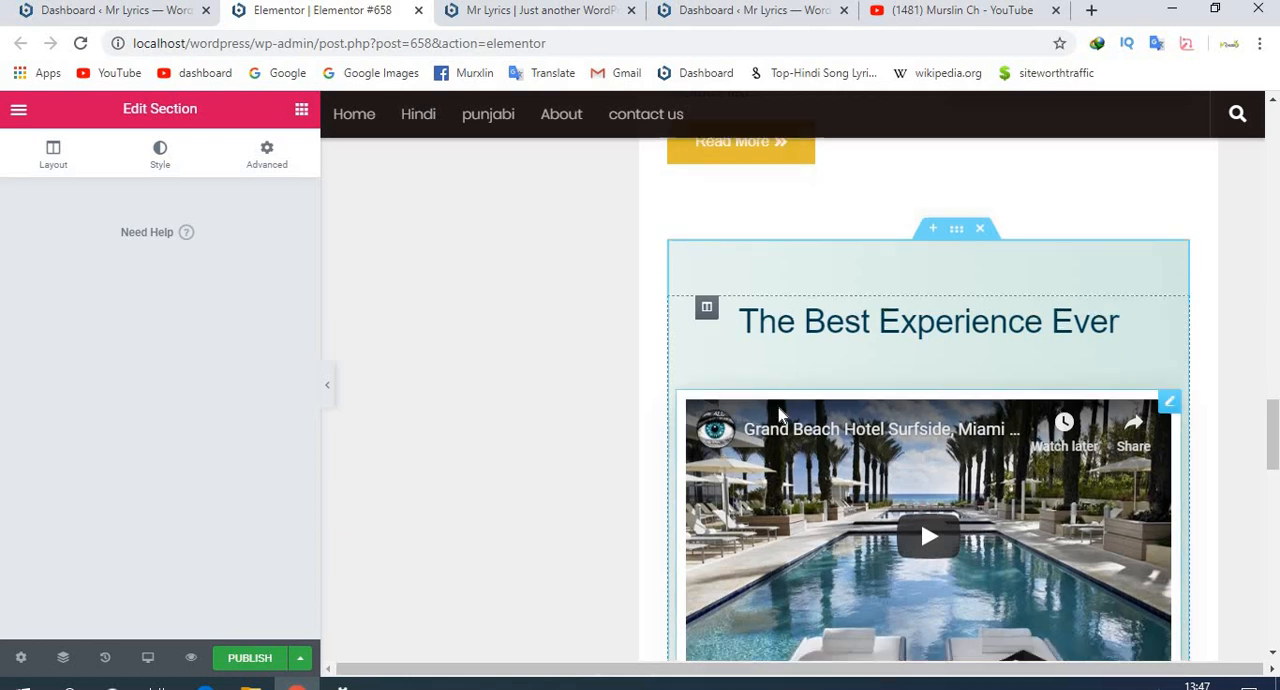
pyautogui.scroll(2, 780, 414)
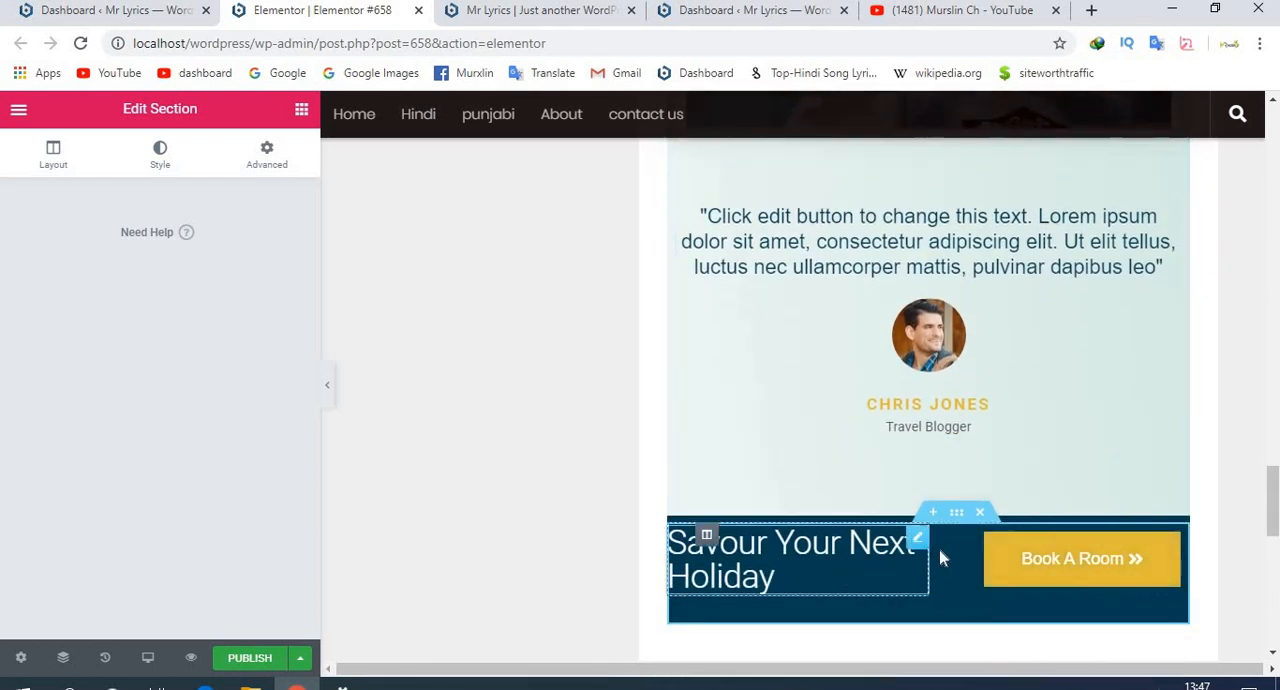
pyautogui.click(981, 515)
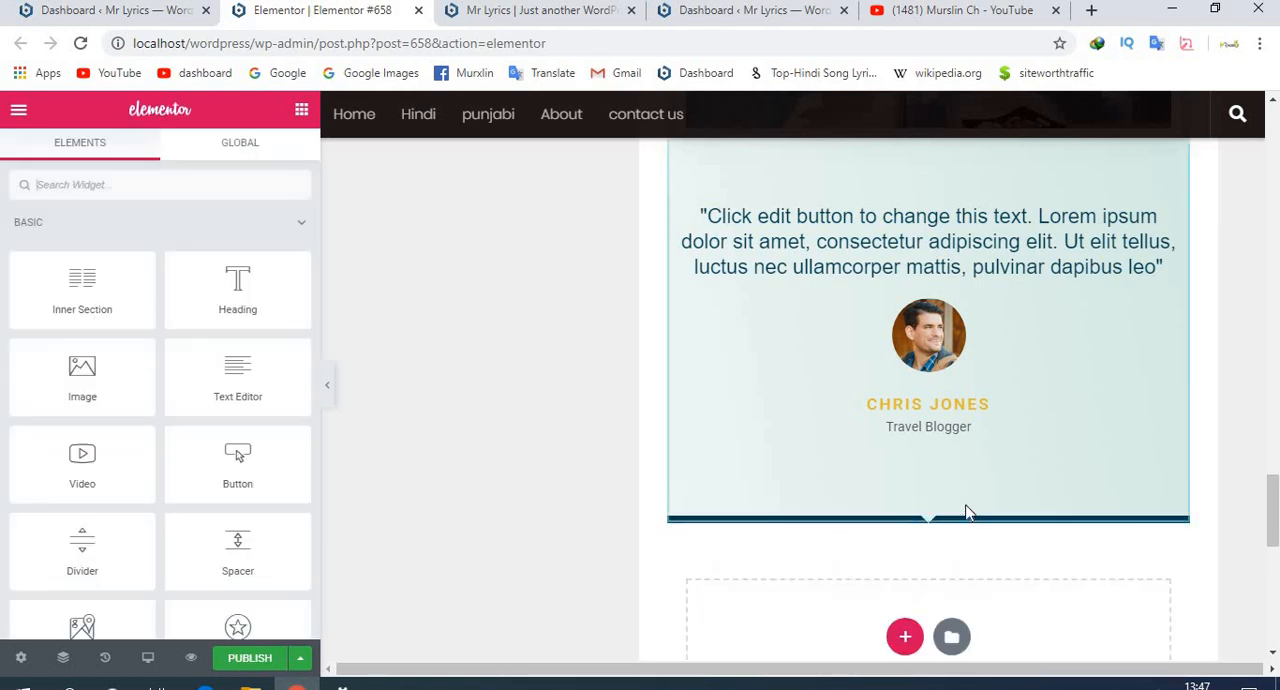
# - Replace the testimonial's quote text with "jvifgj"
pyautogui.scroll(2, 966, 512)
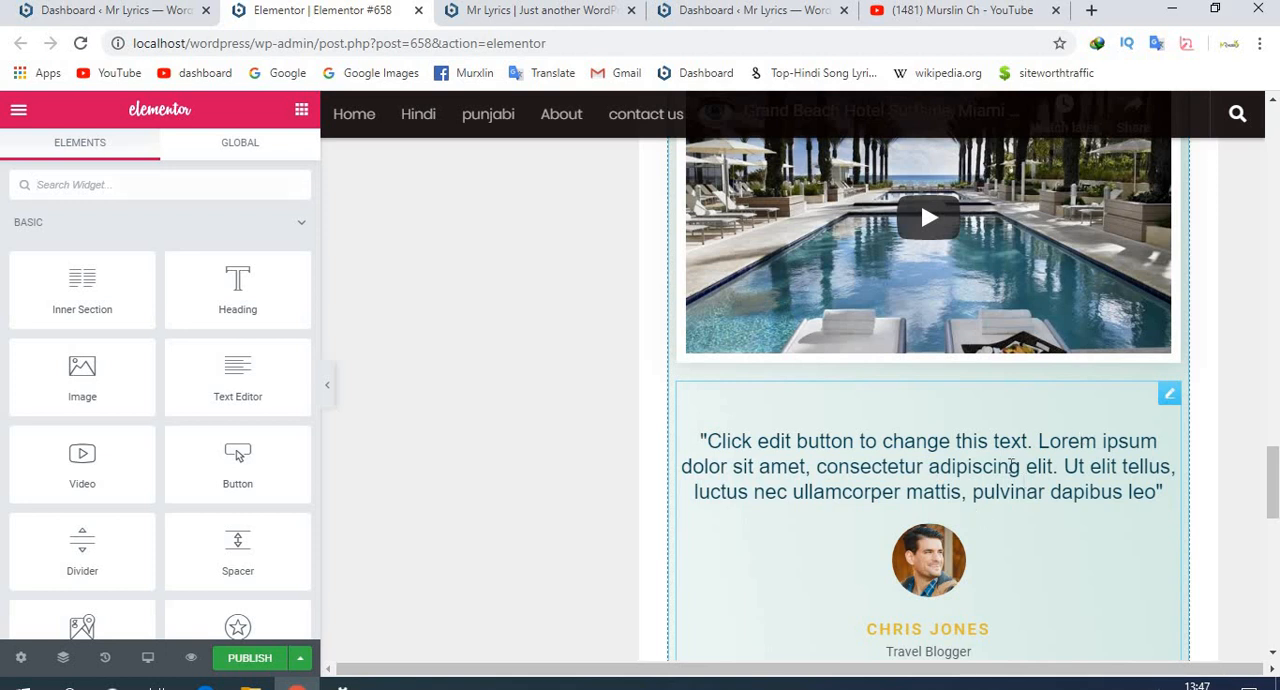
pyautogui.click(934, 524)
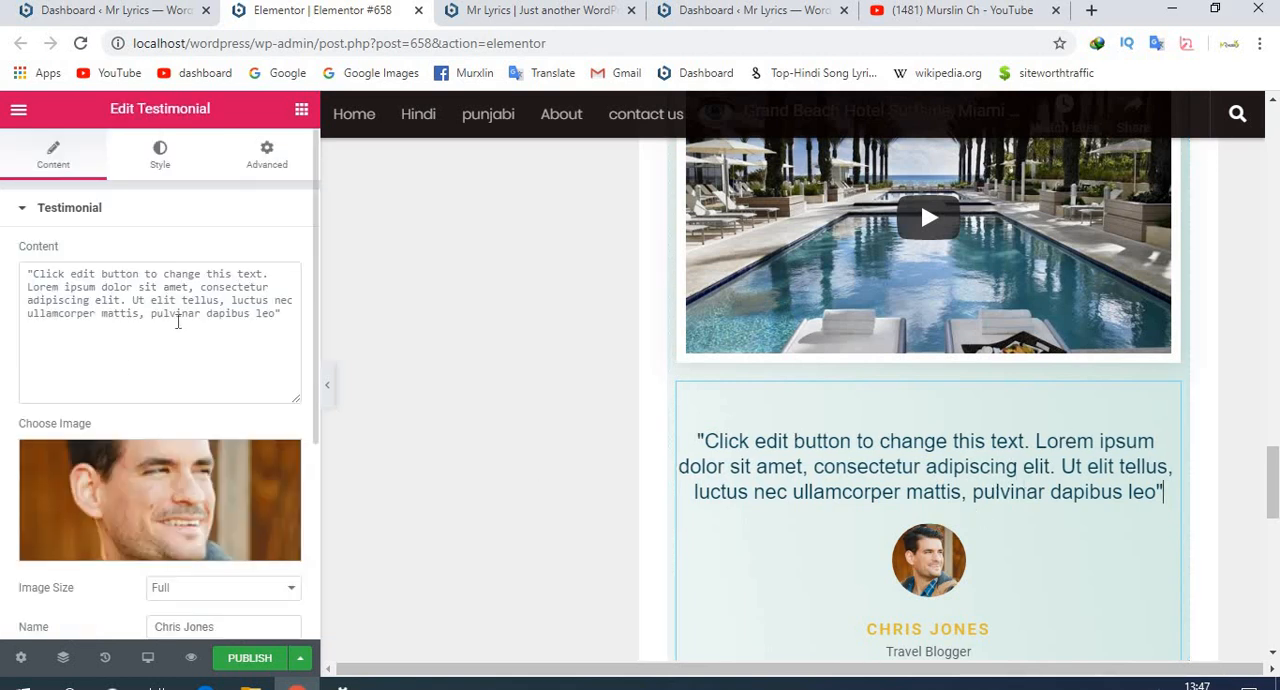
pyautogui.click(178, 320)
pyautogui.hotkey('ctrl', 'a')
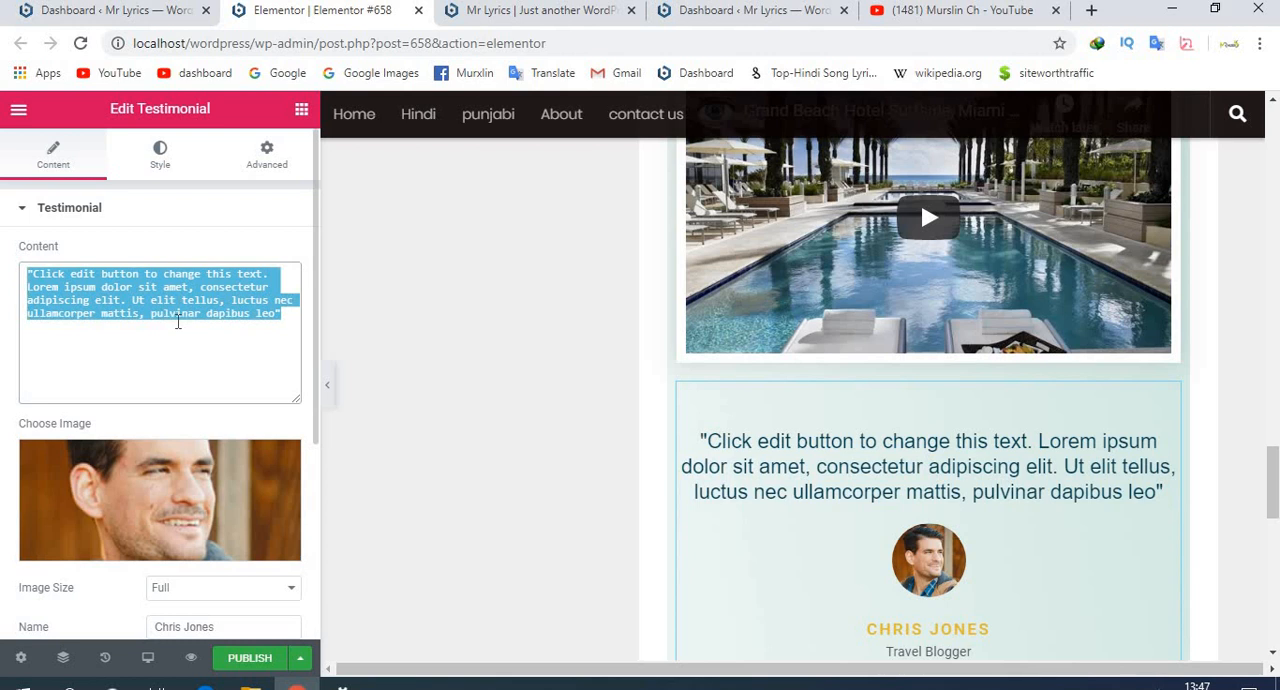
pyautogui.press('BackSpace')
pyautogui.write('jvlfgj')
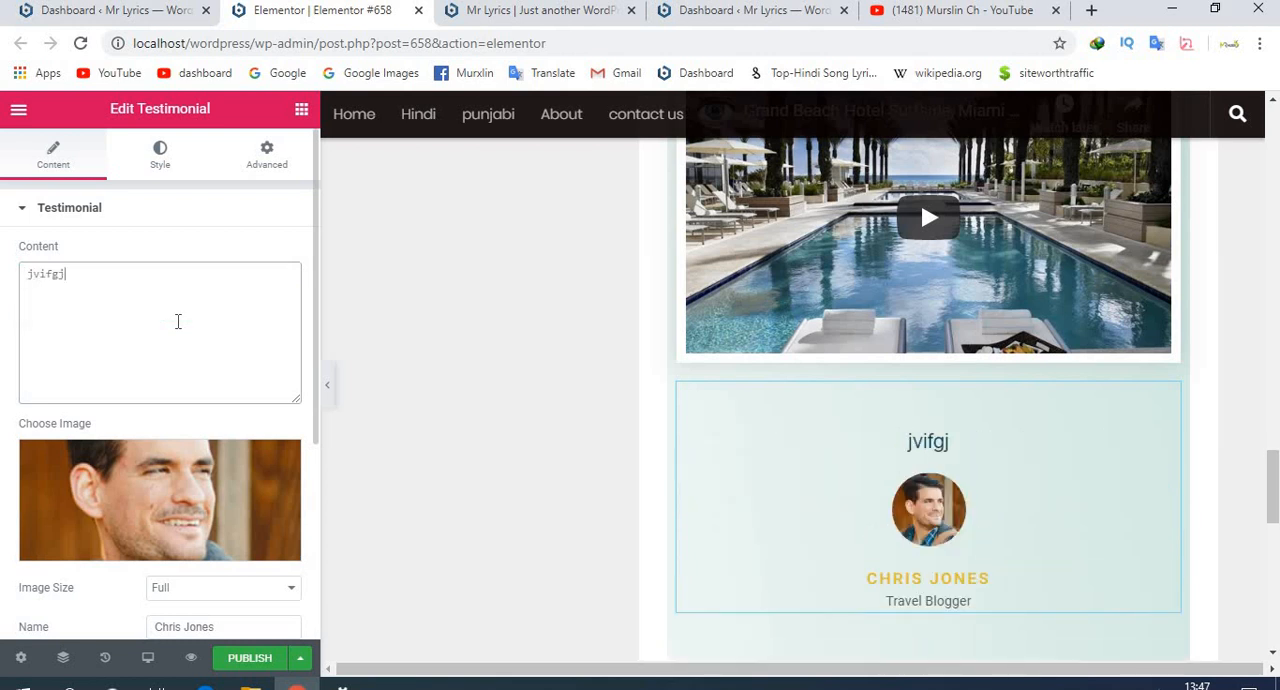
# - Retype part of the testimonial's placeholder text and undo the edits to restore its original quote
pyautogui.press('BackSpace')
pyautogui.press('BackSpace')
pyautogui.press('BackSpace')
pyautogui.press('BackSpace')
pyautogui.press('BackSpace')
pyautogui.press('BackSpace')
pyautogui.write('jvlfgj')
pyautogui.press('BackSpace')
pyautogui.press('BackSpace')
pyautogui.press('BackSpace')
pyautogui.press('BackSpace')
pyautogui.press('BackSpace')
pyautogui.hotkey('ctrl', 'z')
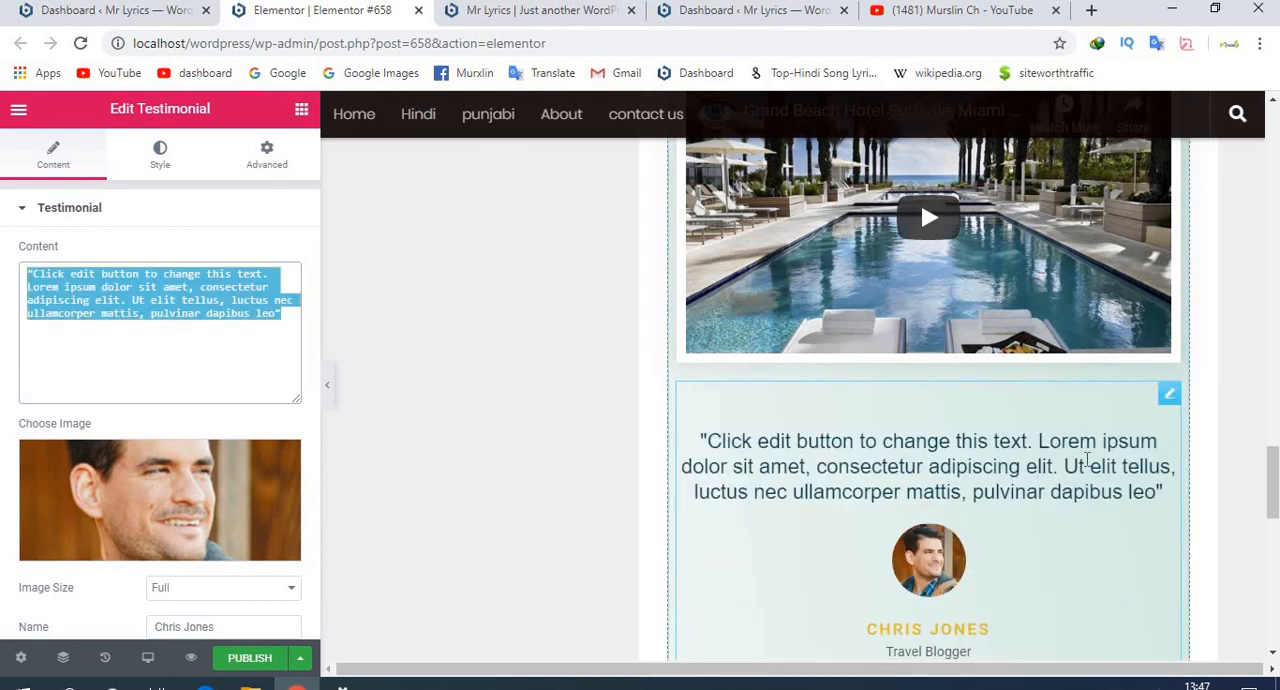
# - Show the settings of the image beside the "Fine Food Cuisine" text
pyautogui.scroll(3, 1088, 467)
pyautogui.scroll(1, 1088, 467)
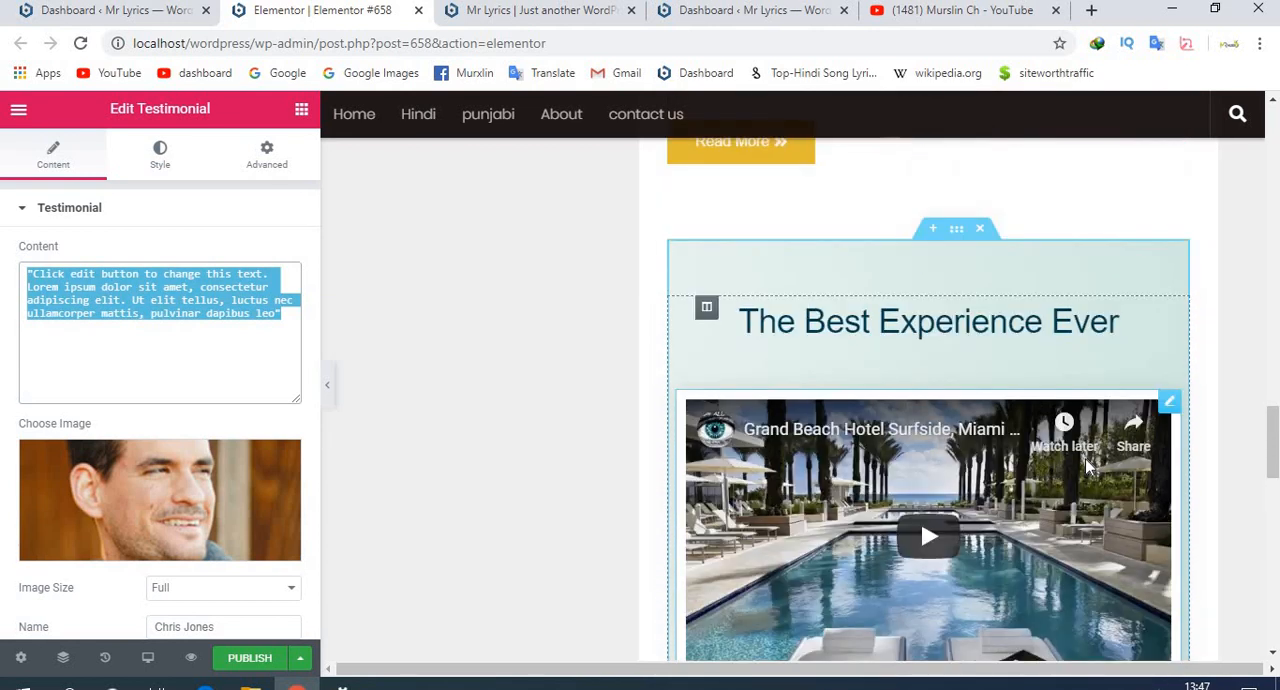
pyautogui.scroll(4, 1088, 467)
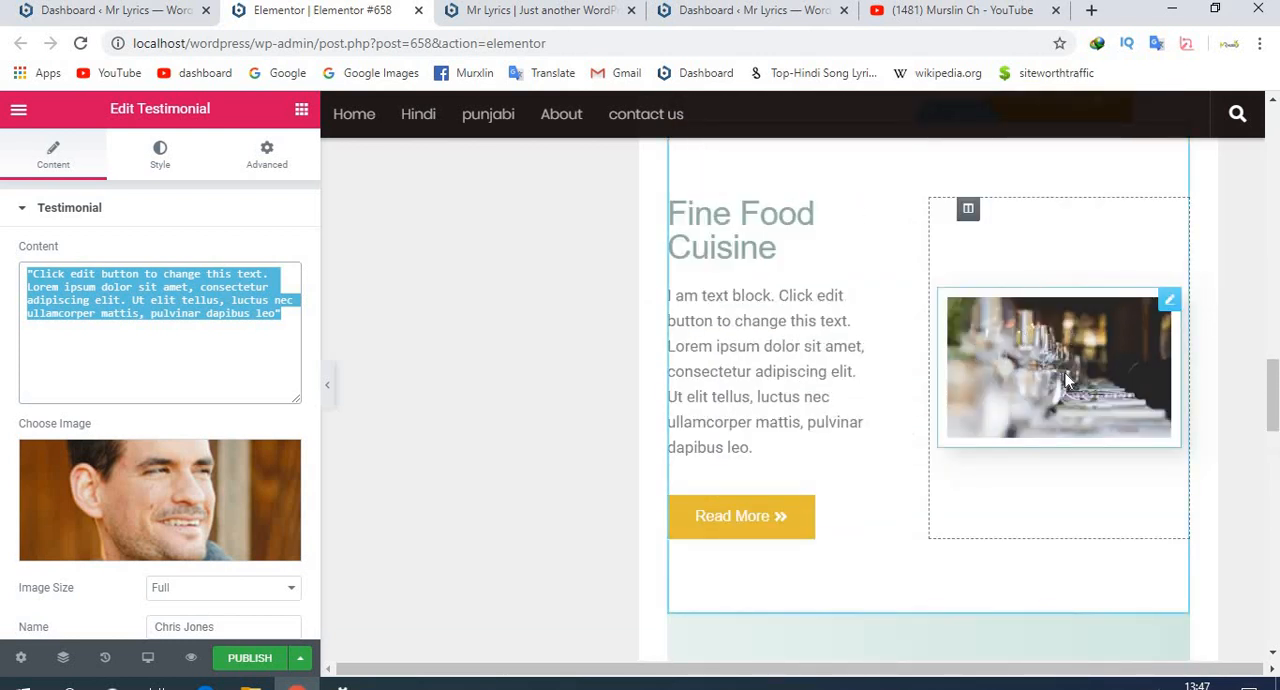
pyautogui.click(1066, 380)
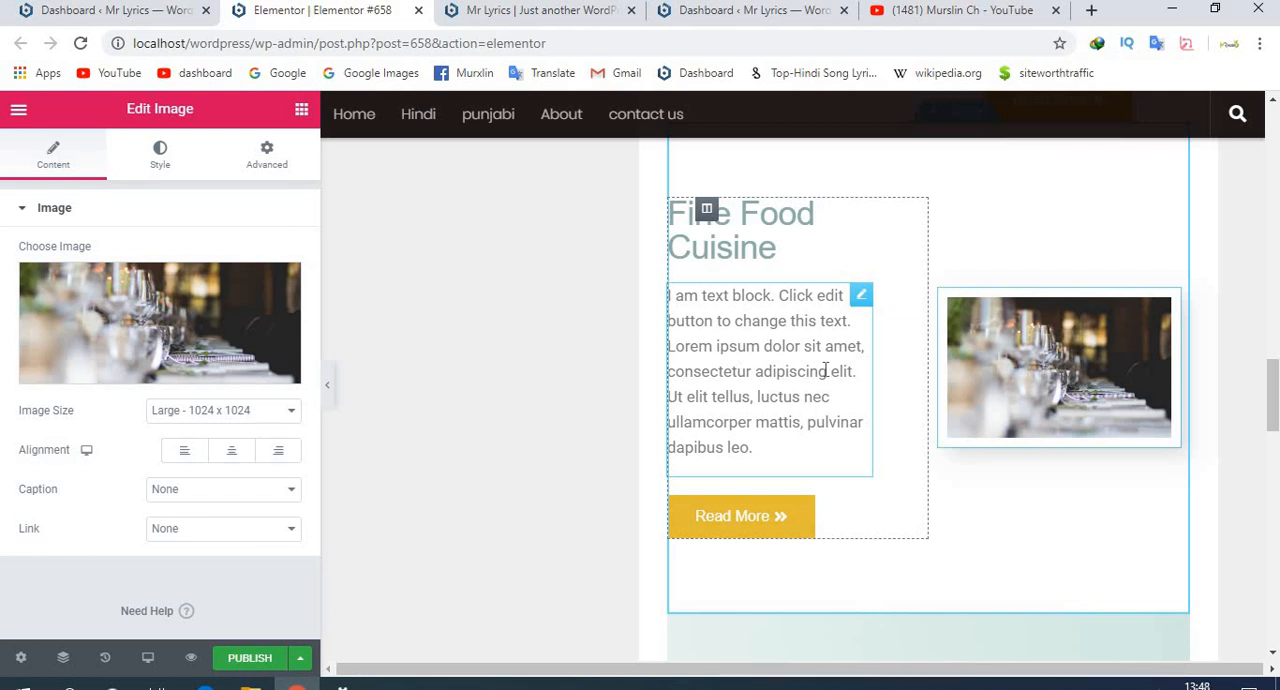
# - Hide the editing panel to view the page at full width, and bring the panel back
pyautogui.click(329, 388)
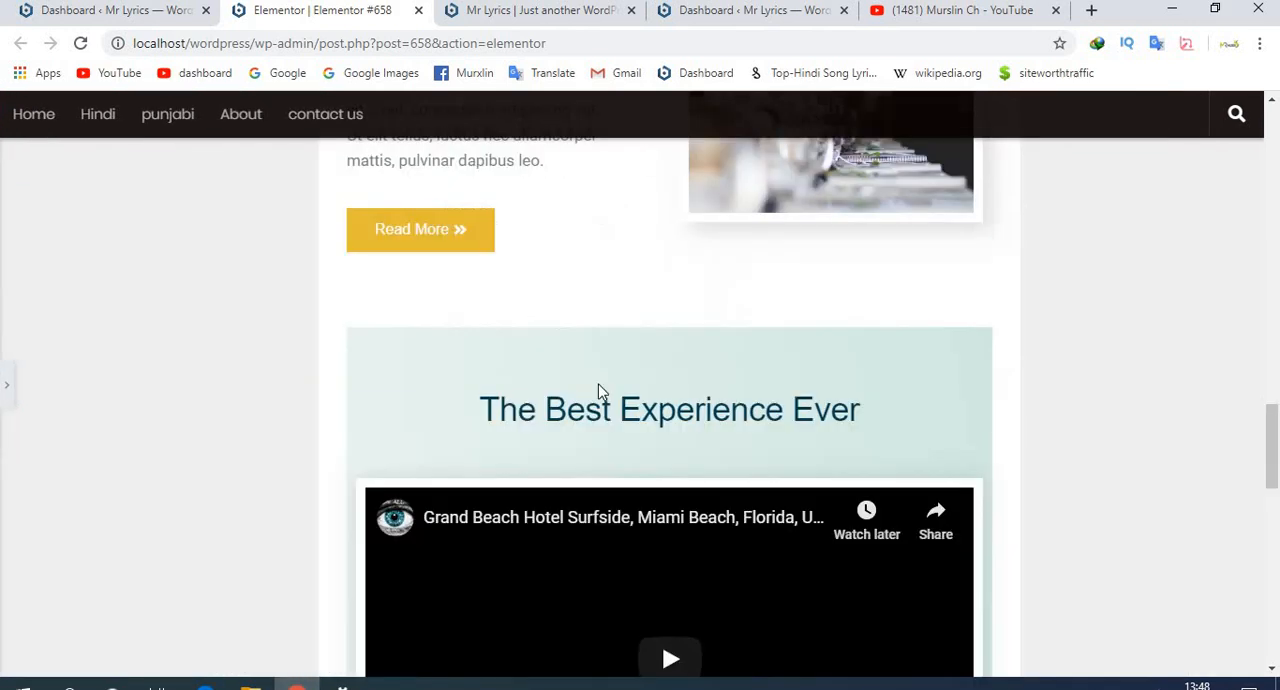
pyautogui.scroll(-8, 597, 389)
pyautogui.scroll(12, 594, 385)
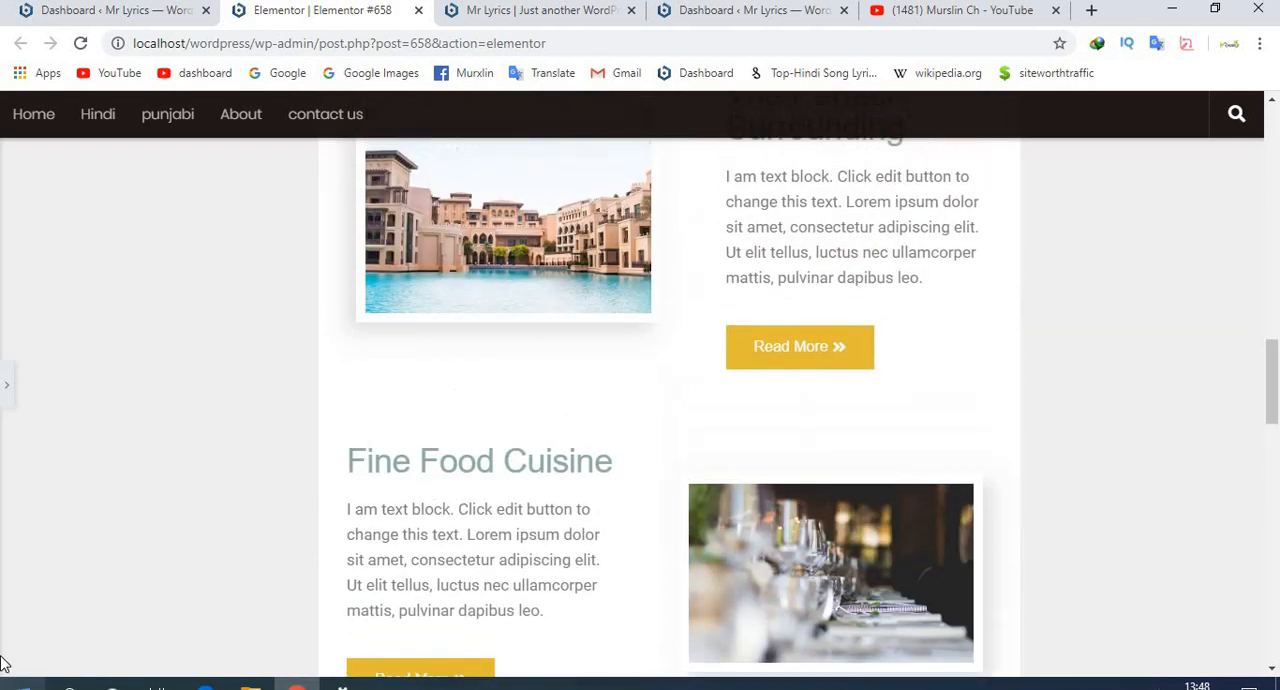
pyautogui.click(5, 389)
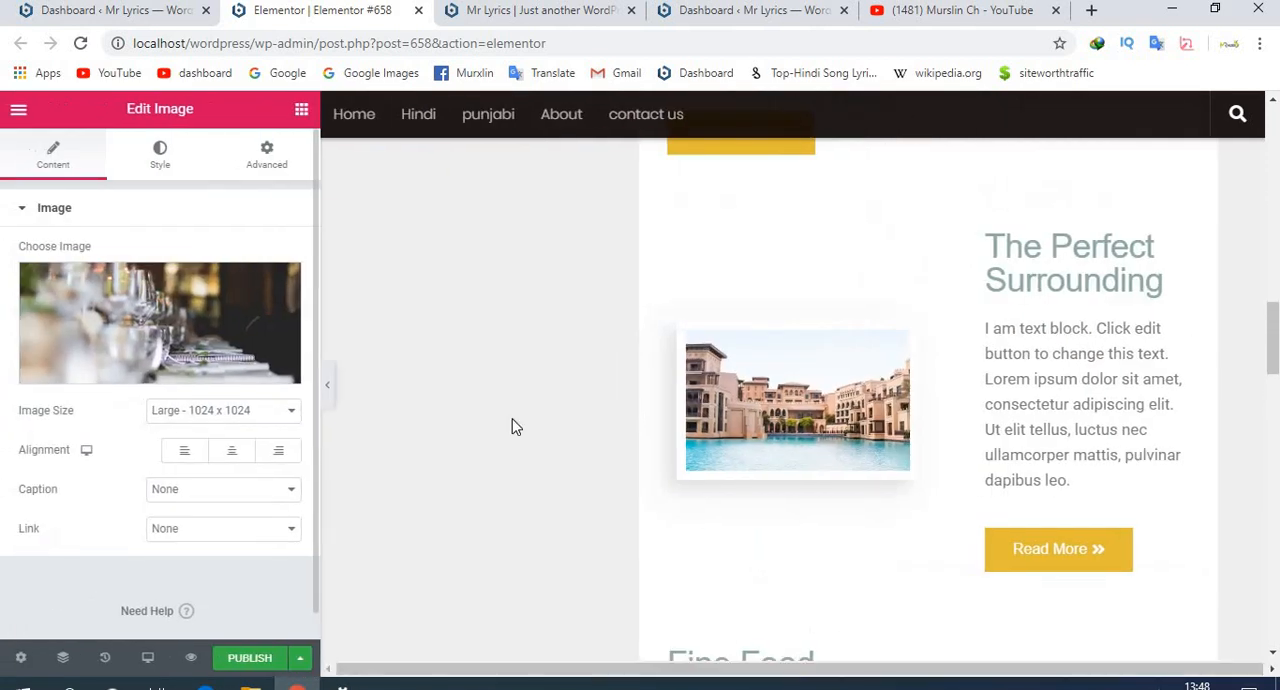
# - Open the Navigator and examine the columns inside the page's first section
pyautogui.click(63, 658)
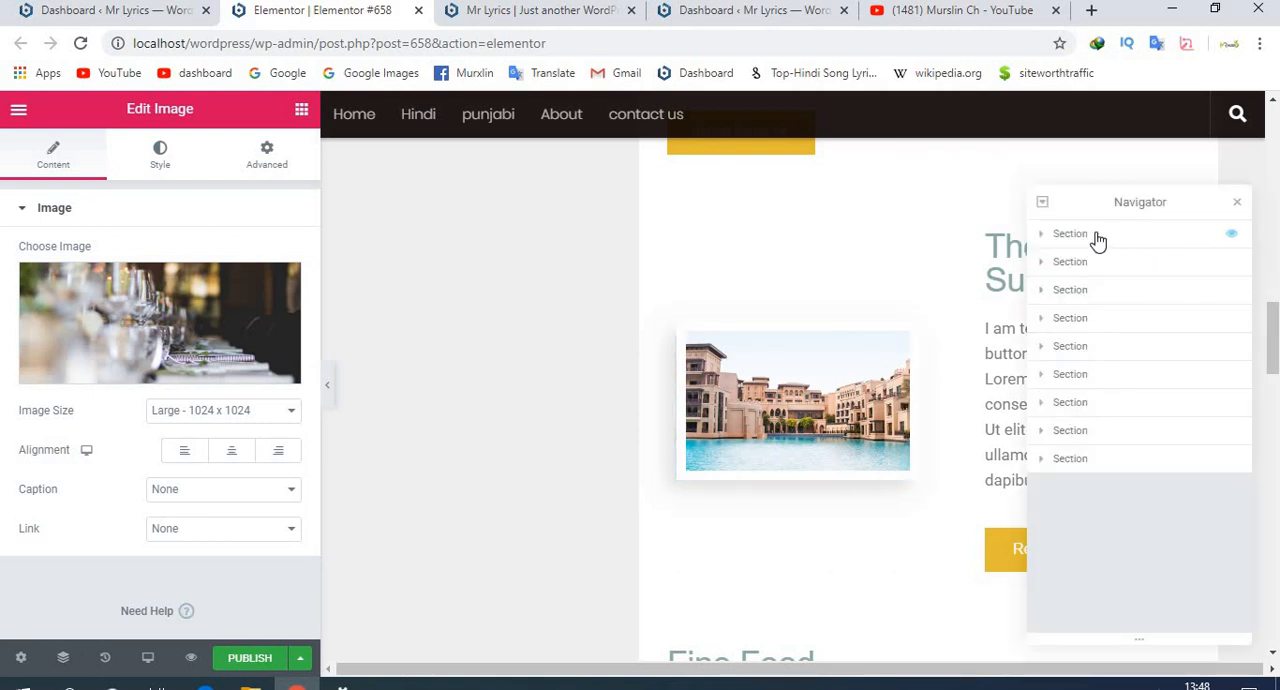
pyautogui.click(1045, 236)
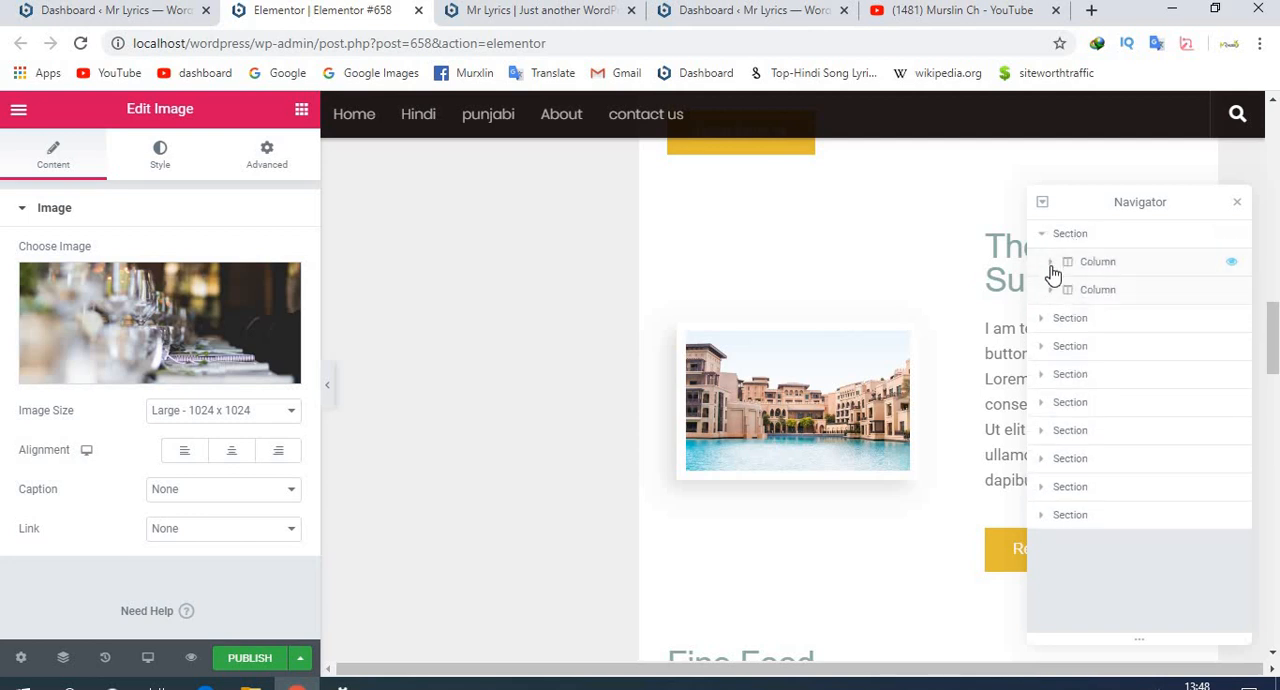
pyautogui.click(1043, 236)
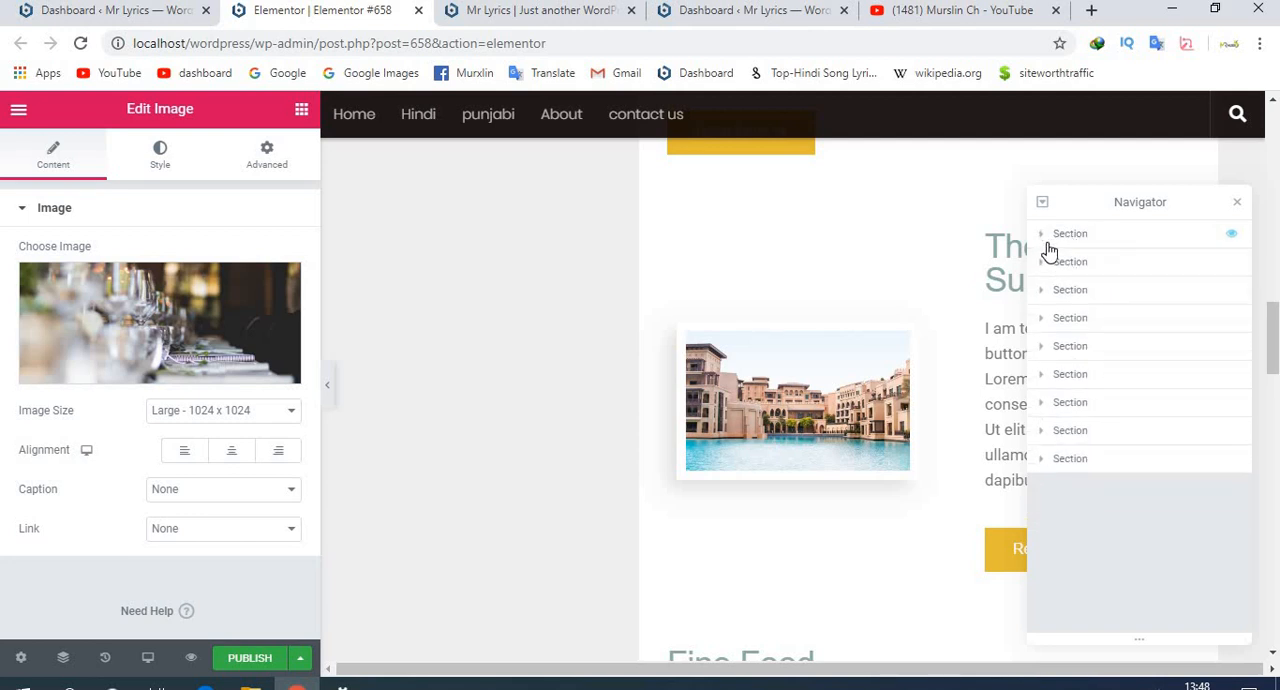
pyautogui.scroll(15, 917, 334)
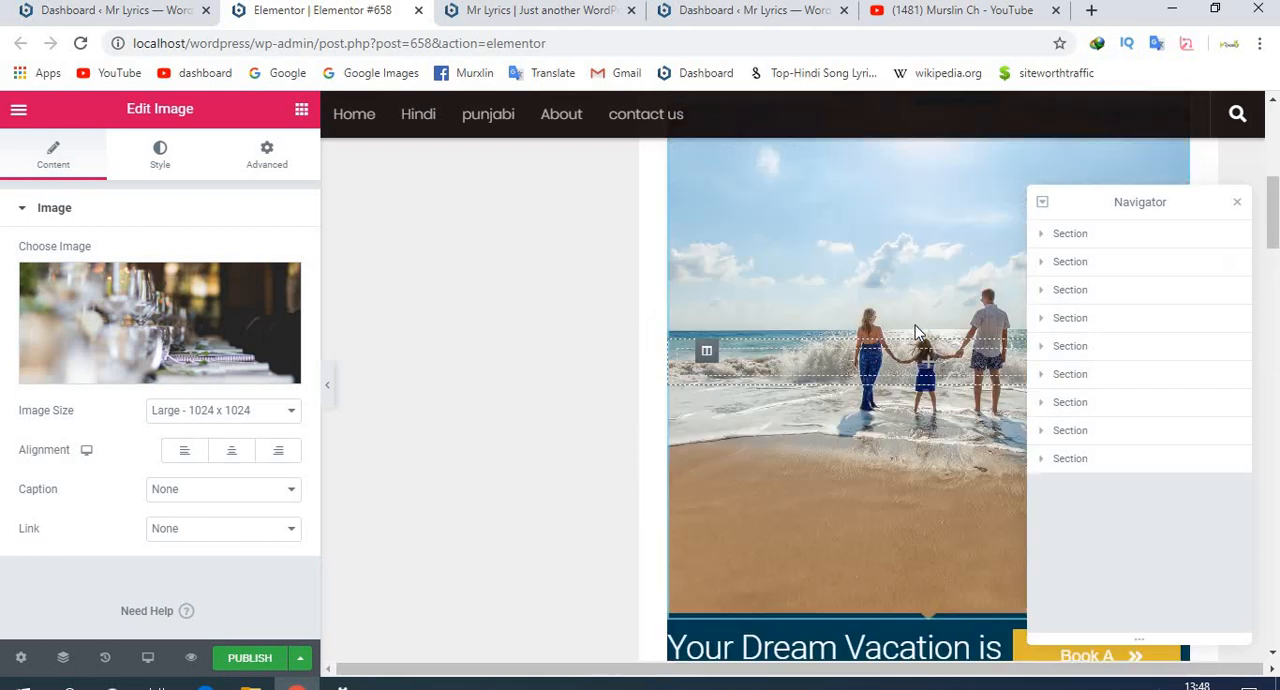
pyautogui.scroll(-4, 917, 334)
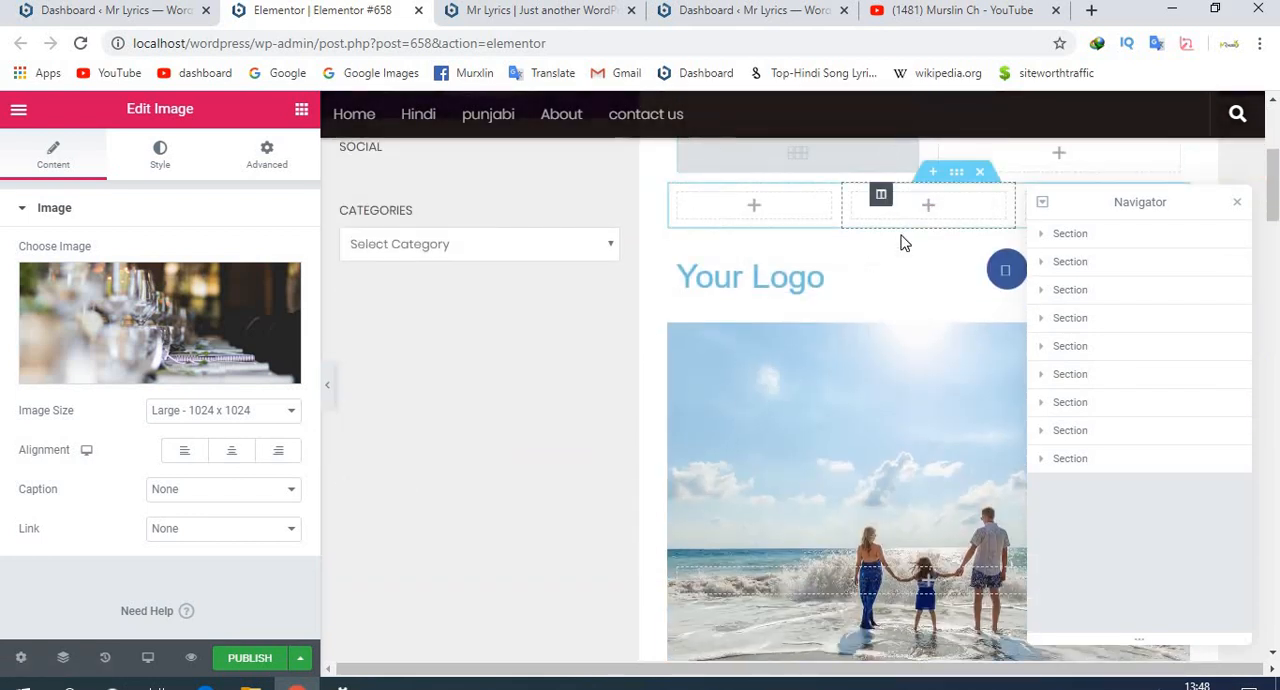
# - Hide the empty column of the fourth section, over the beach photo, and show it again
pyautogui.click(1042, 319)
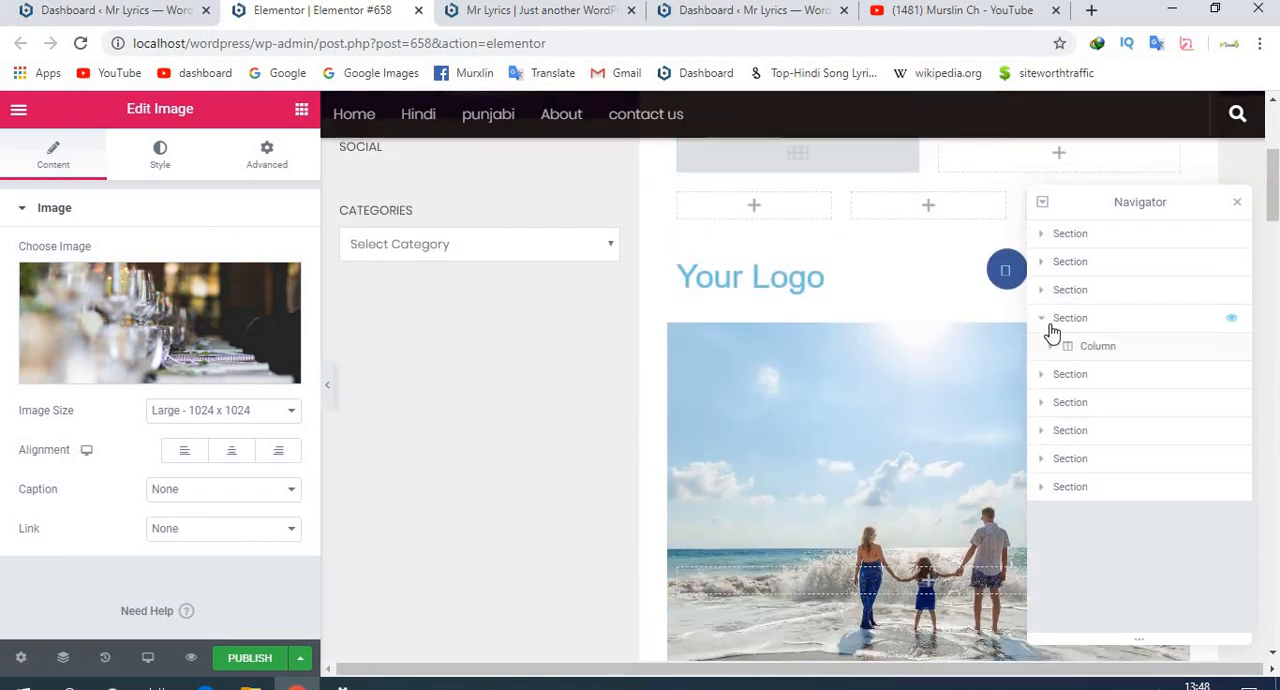
pyautogui.click(1049, 352)
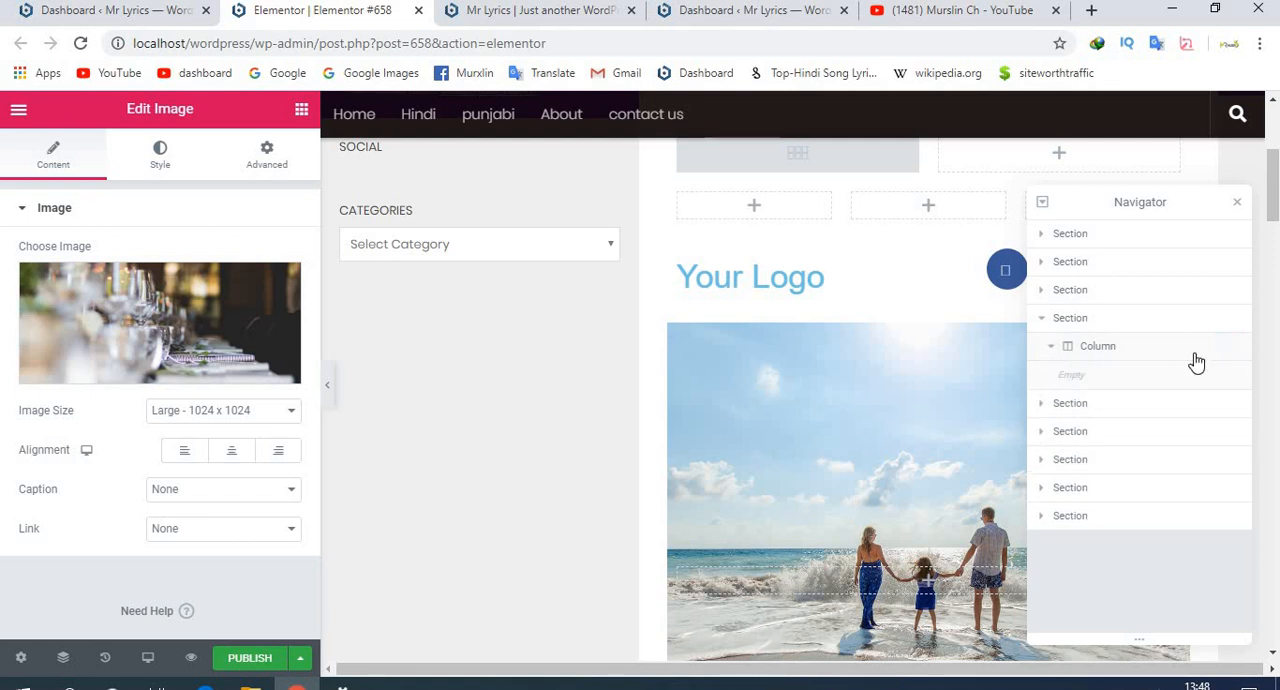
pyautogui.click(1232, 350)
pyautogui.scroll(2, 881, 362)
pyautogui.scroll(-5, 881, 362)
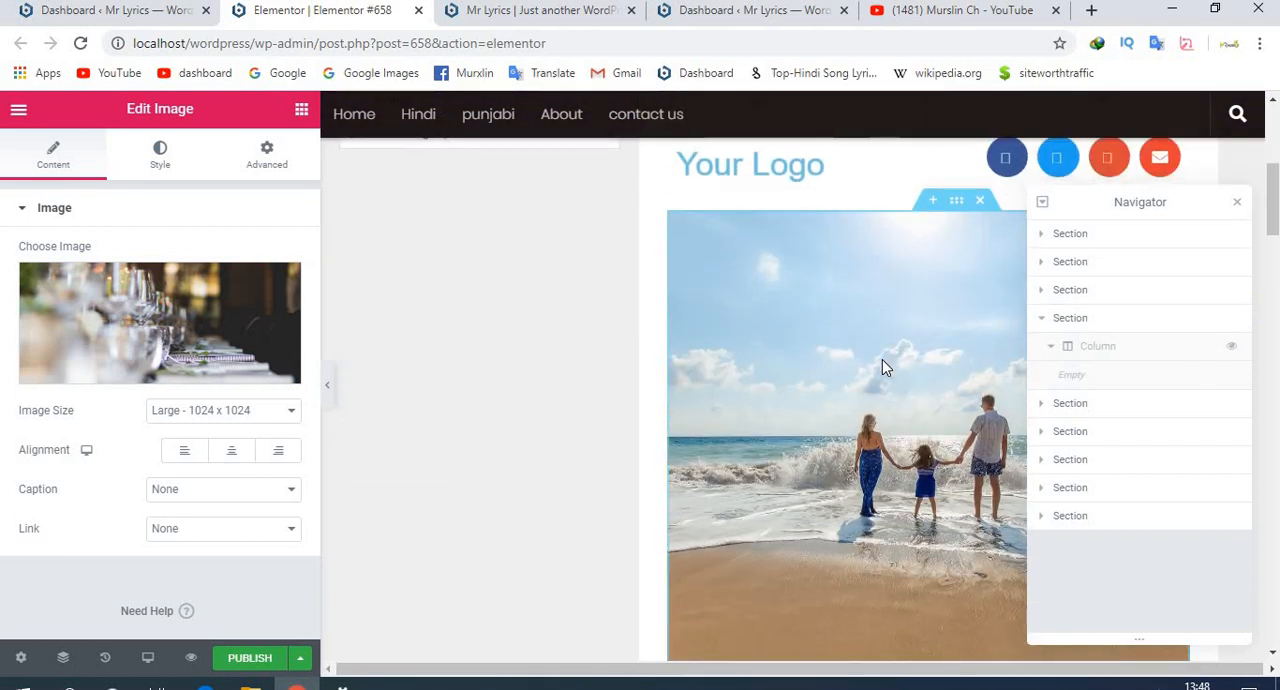
pyautogui.click(1229, 350)
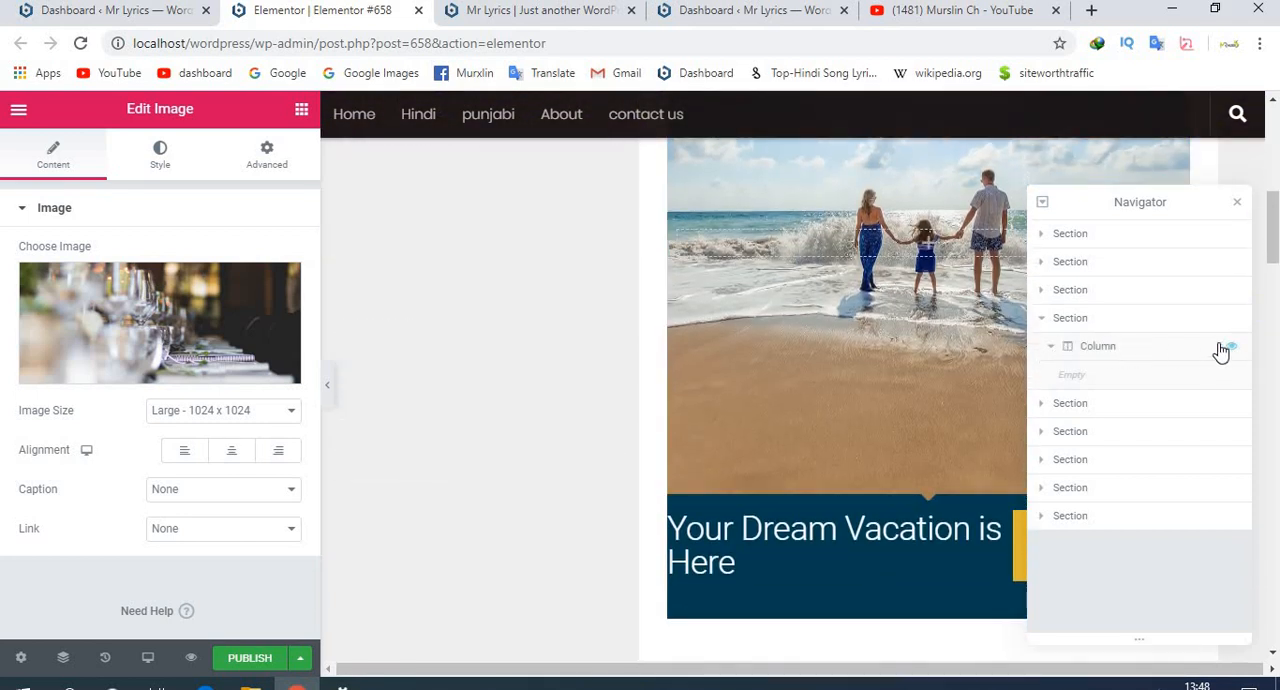
# - Hide the column that holds the heading, video and testimonial in the page's last section
pyautogui.click(1046, 515)
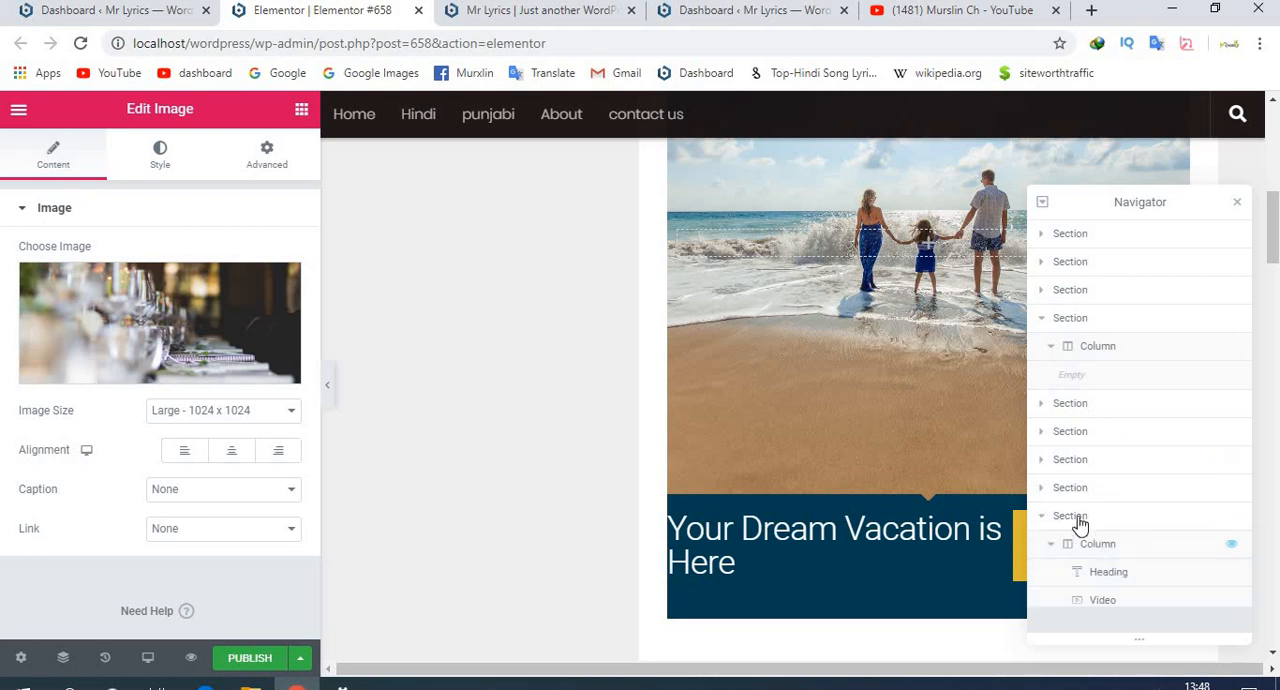
pyautogui.scroll(-5, 880, 443)
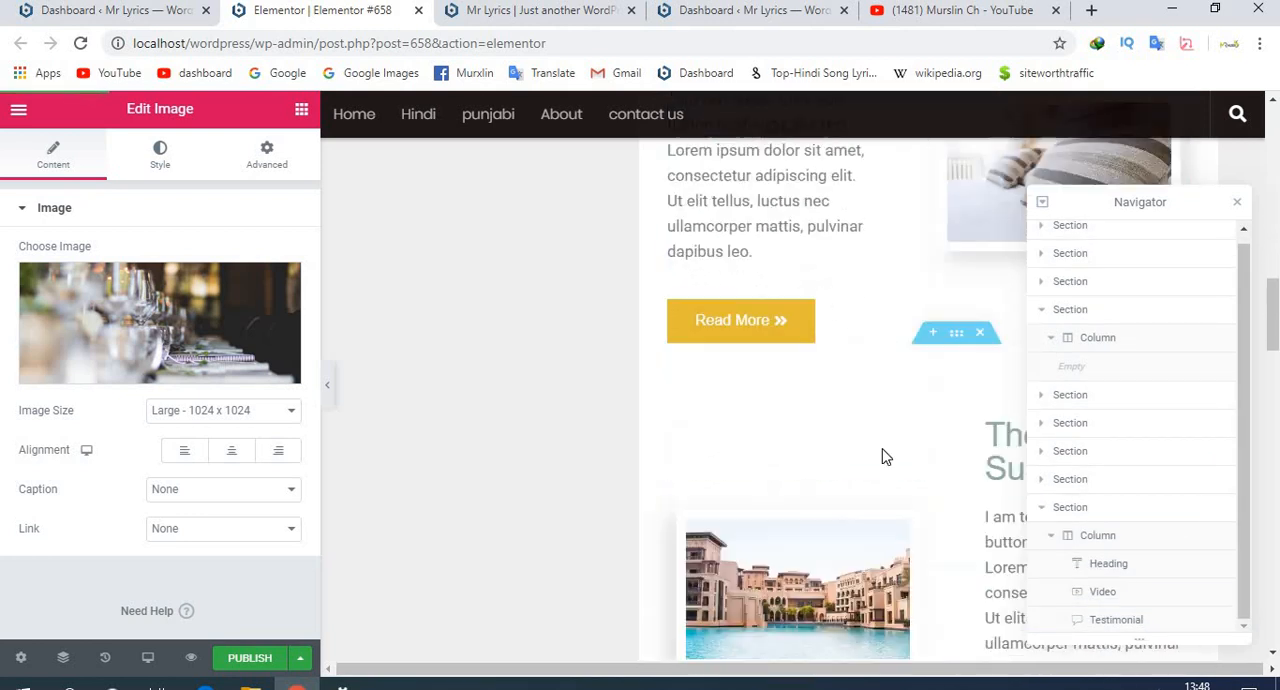
pyautogui.scroll(-5, 882, 450)
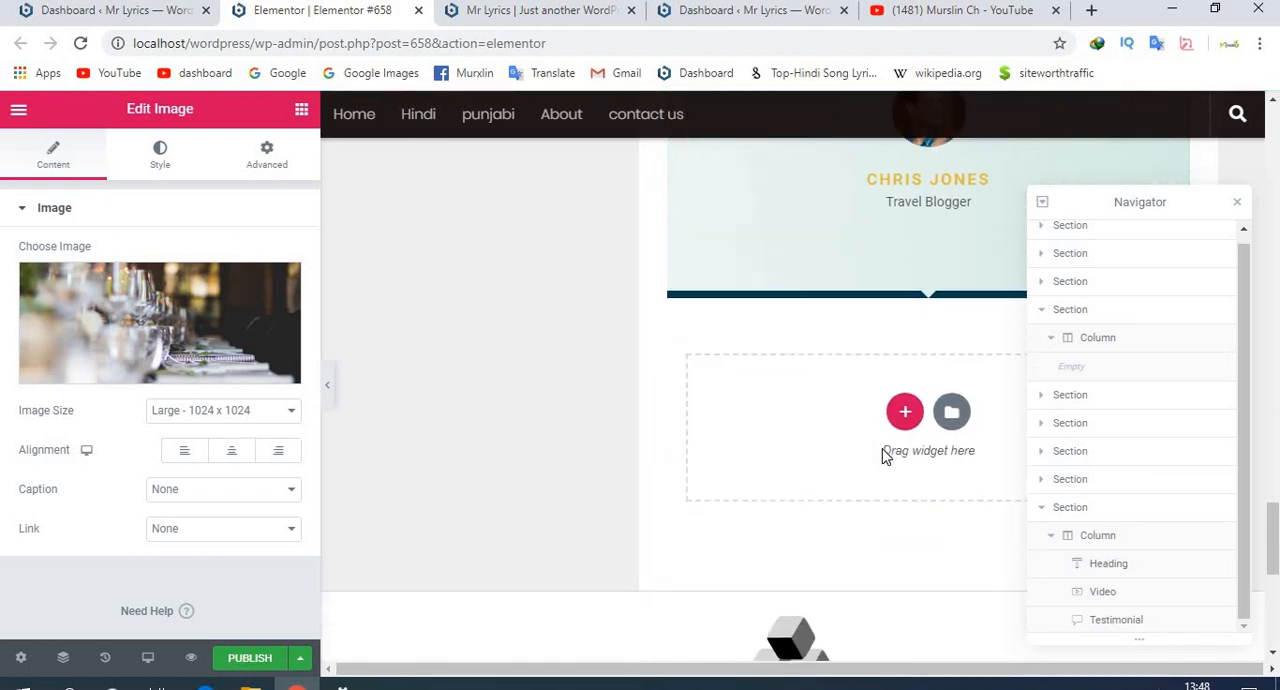
pyautogui.scroll(3, 881, 440)
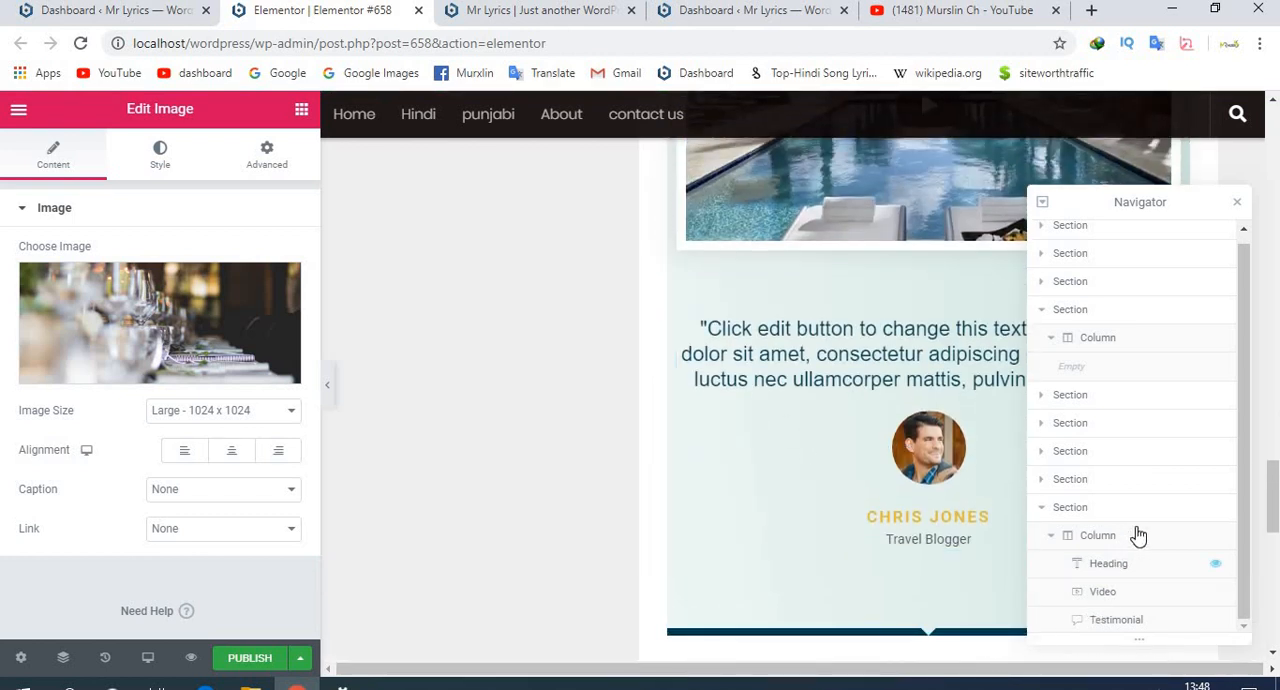
pyautogui.click(1226, 538)
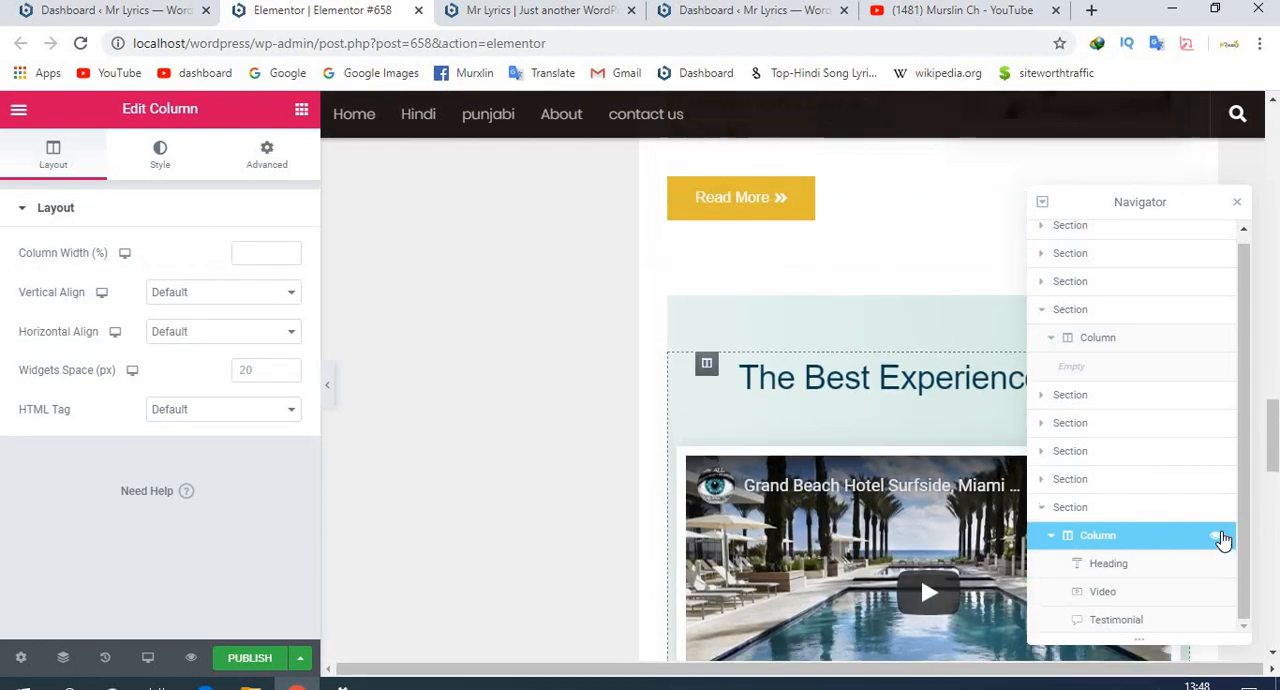
pyautogui.scroll(-5, 804, 550)
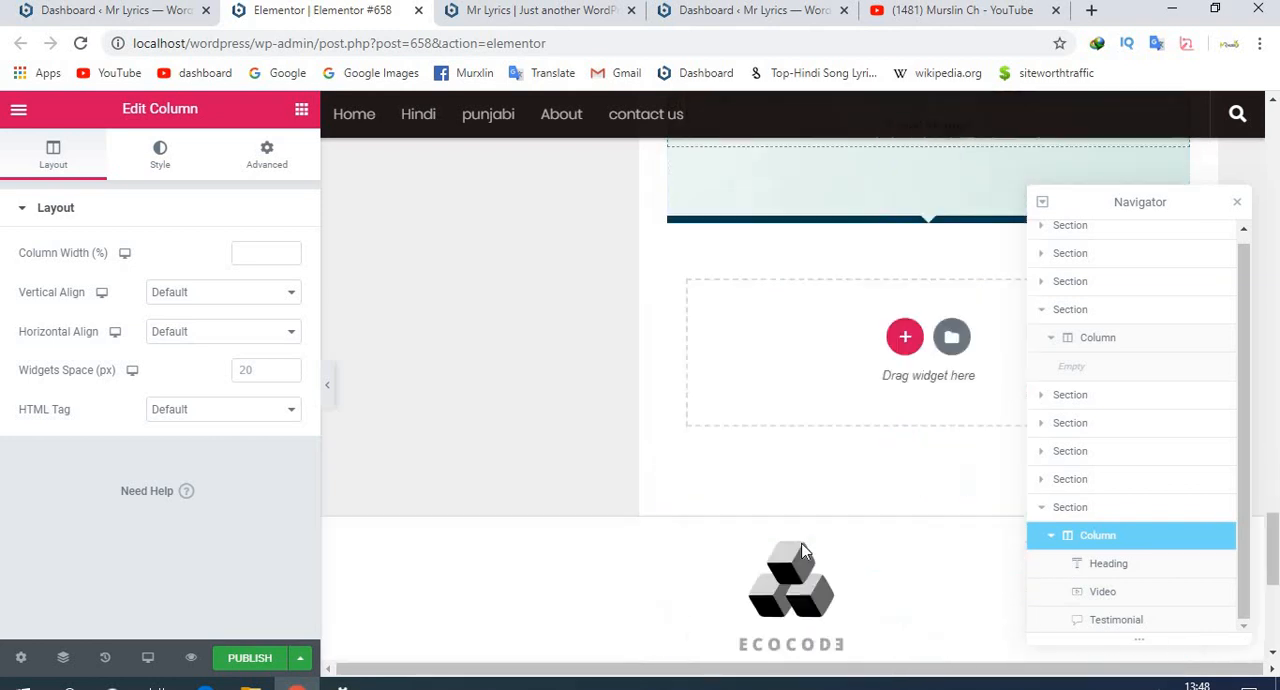
pyautogui.scroll(2, 804, 550)
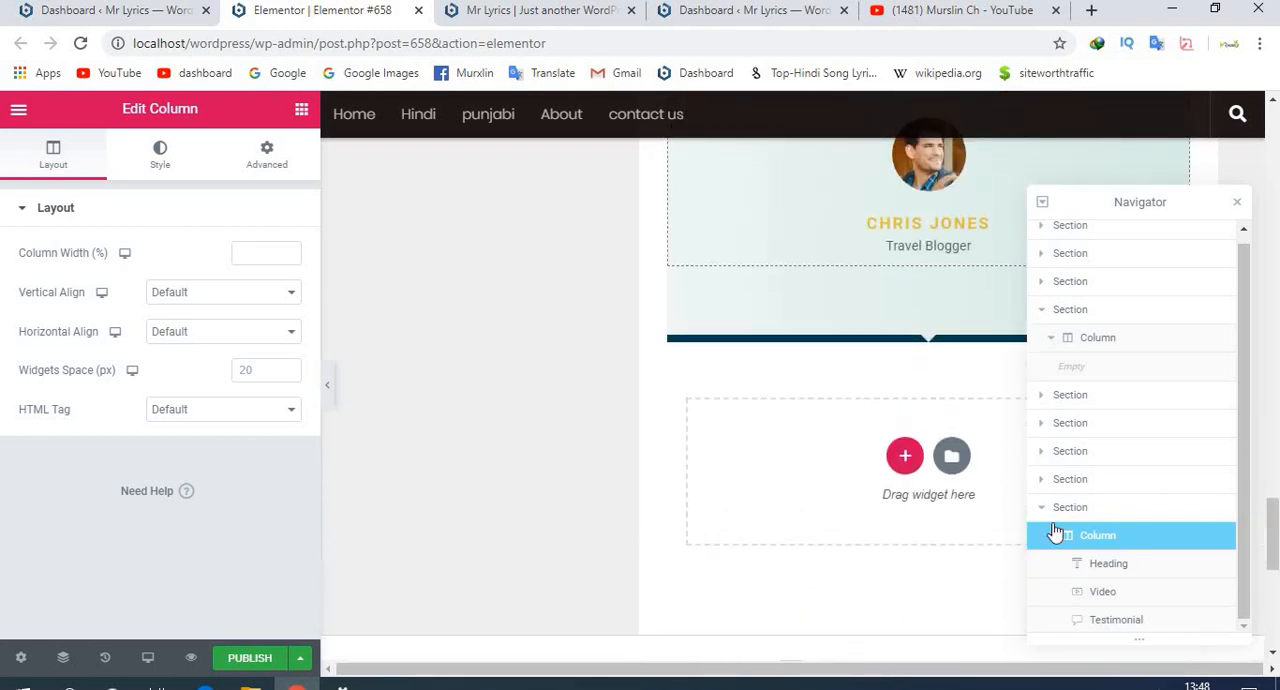
pyautogui.click(1217, 538)
pyautogui.scroll(6, 822, 495)
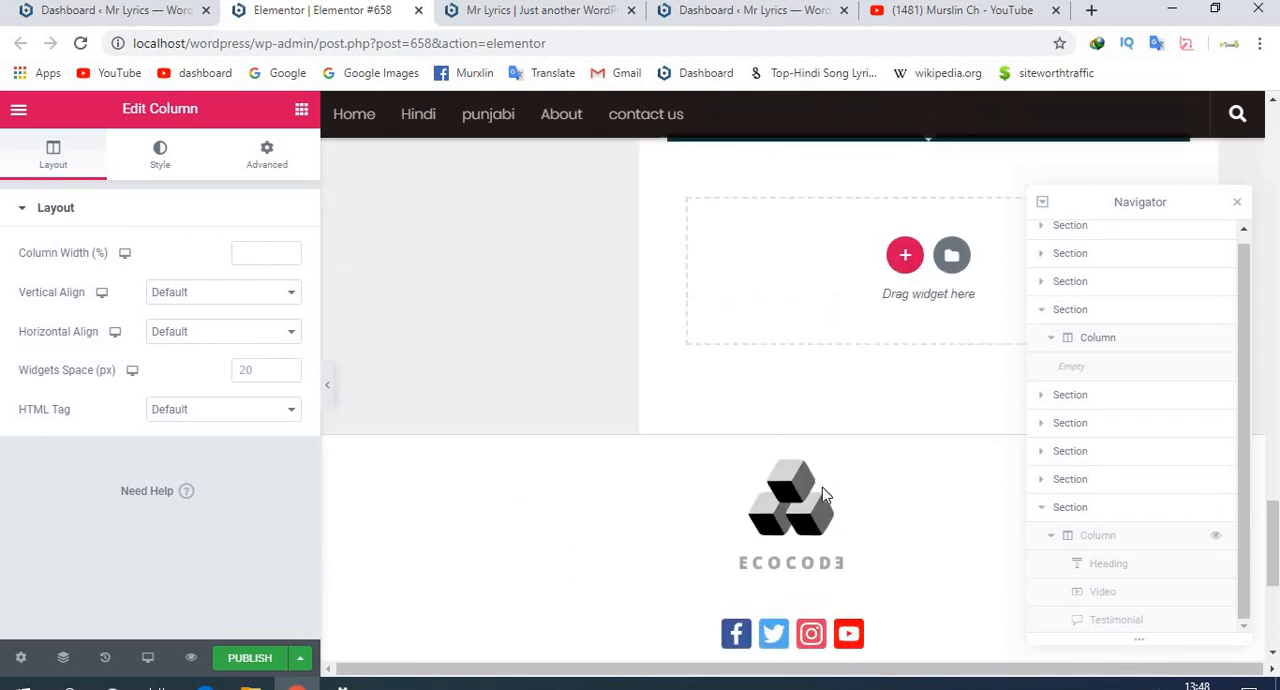
# - Show the hidden column with the heading, video and testimonial again, and close the Navigator
pyautogui.scroll(1, 822, 495)
pyautogui.scroll(-2, 823, 491)
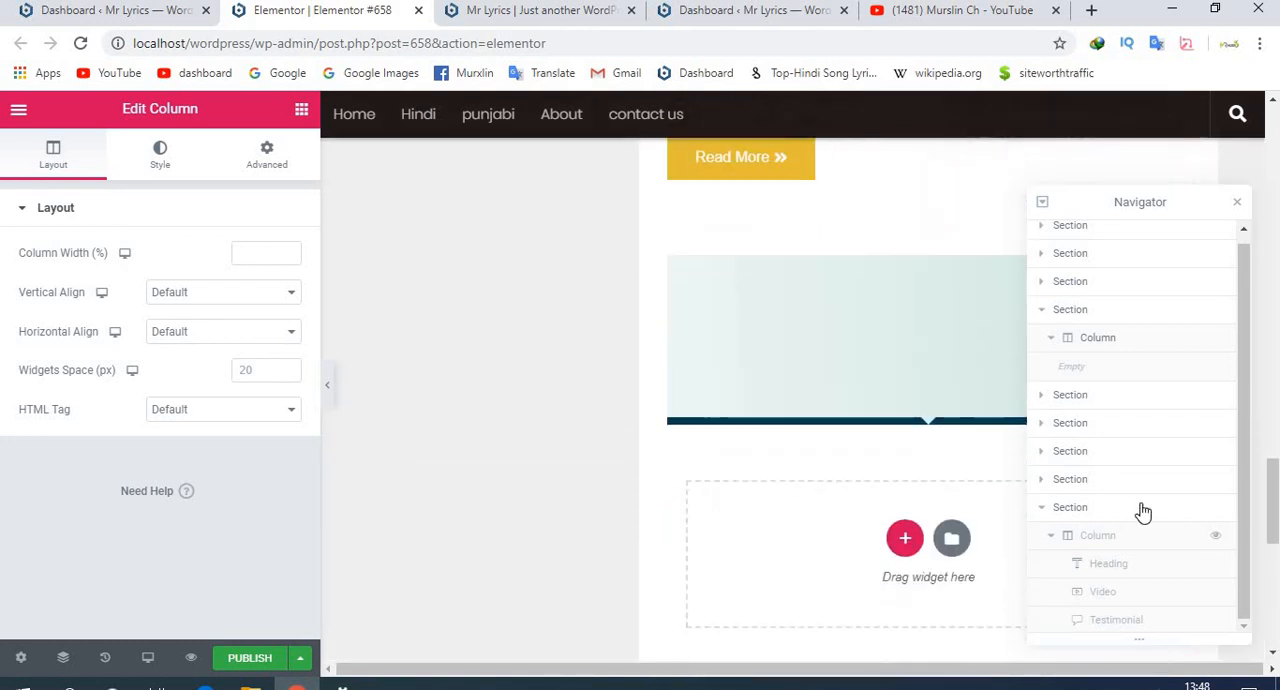
pyautogui.click(1218, 538)
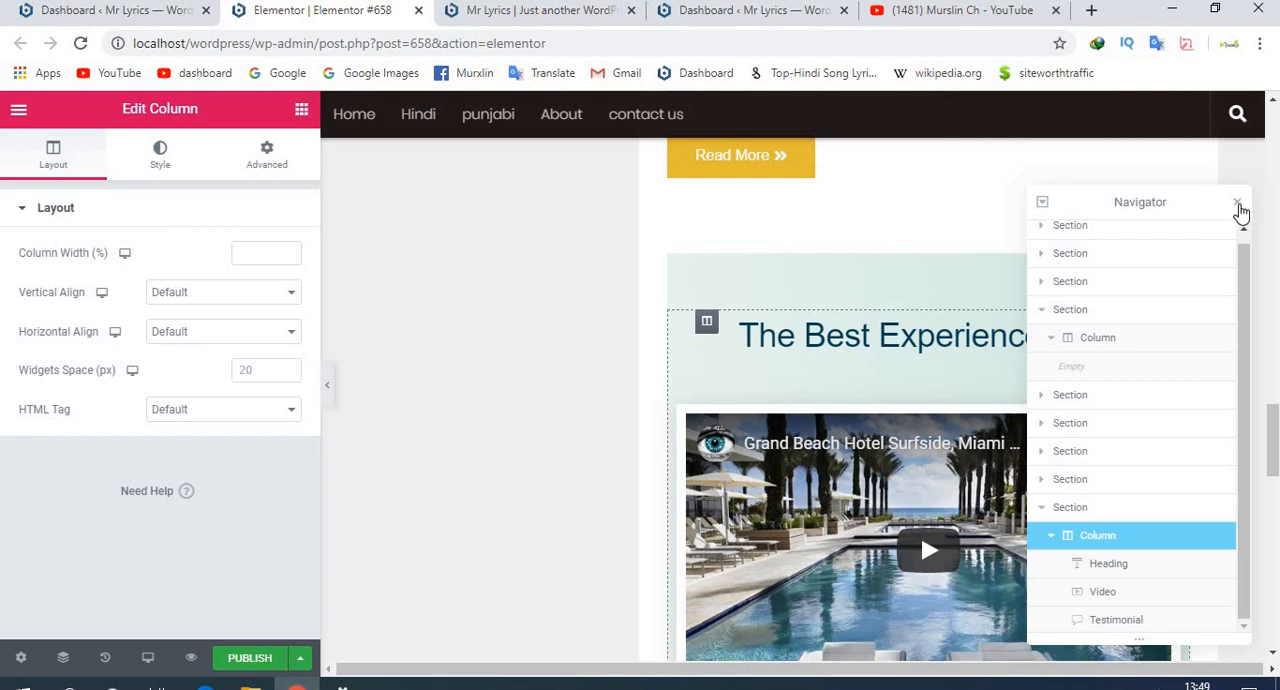
pyautogui.click(1237, 203)
pyautogui.click(551, 294)
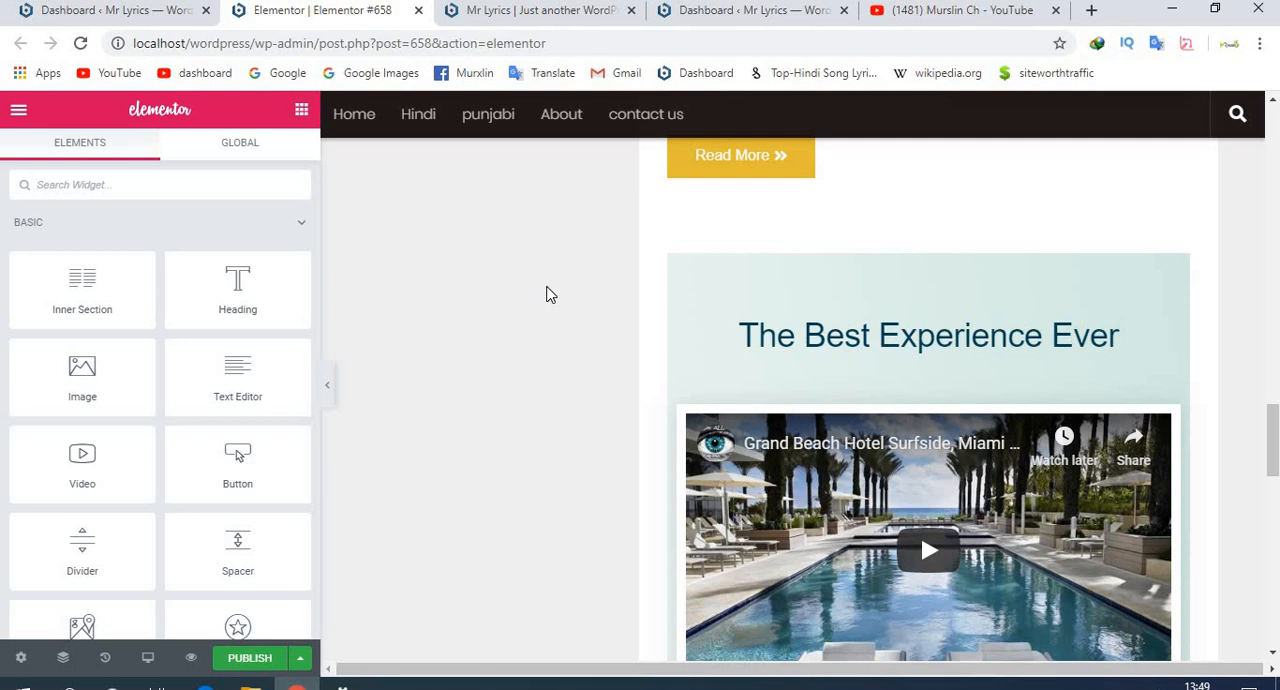
# - Start building with Nimble Builder from the WordPress dashboard and switch to the opened Customizer page
pyautogui.click(140, 12)
pyautogui.scroll(-5, 357, 445)
pyautogui.scroll(-3, 355, 442)
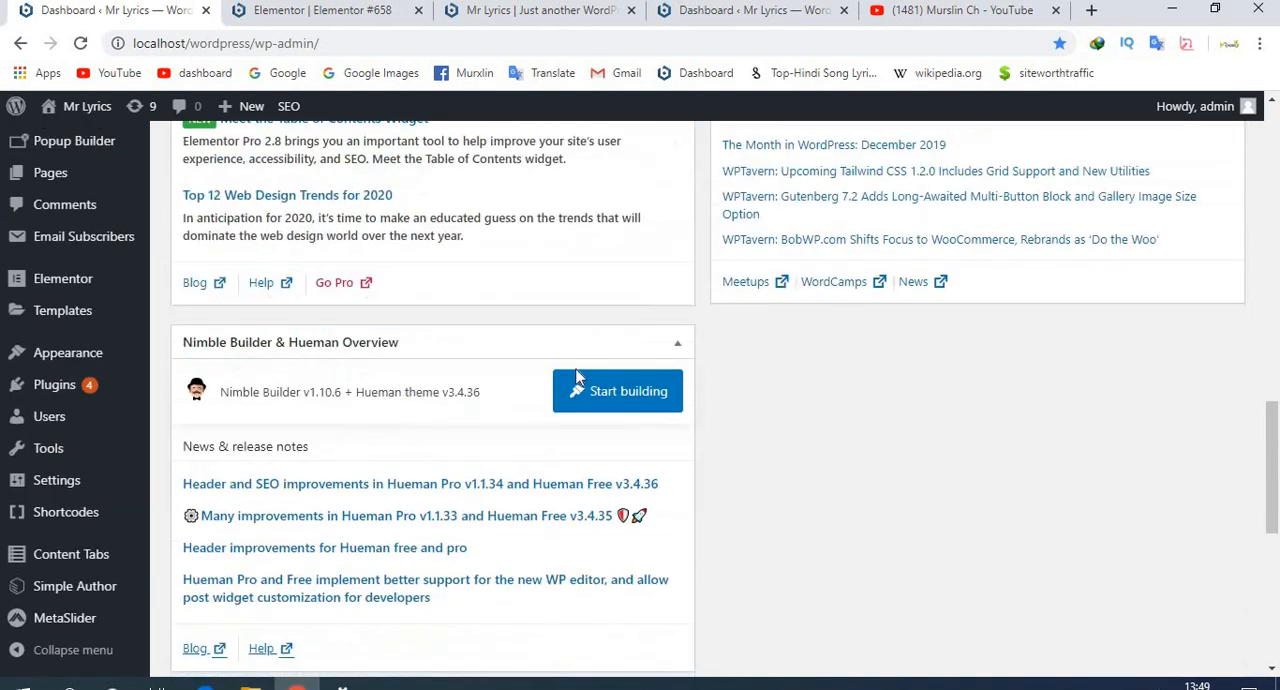
pyautogui.click(615, 396)
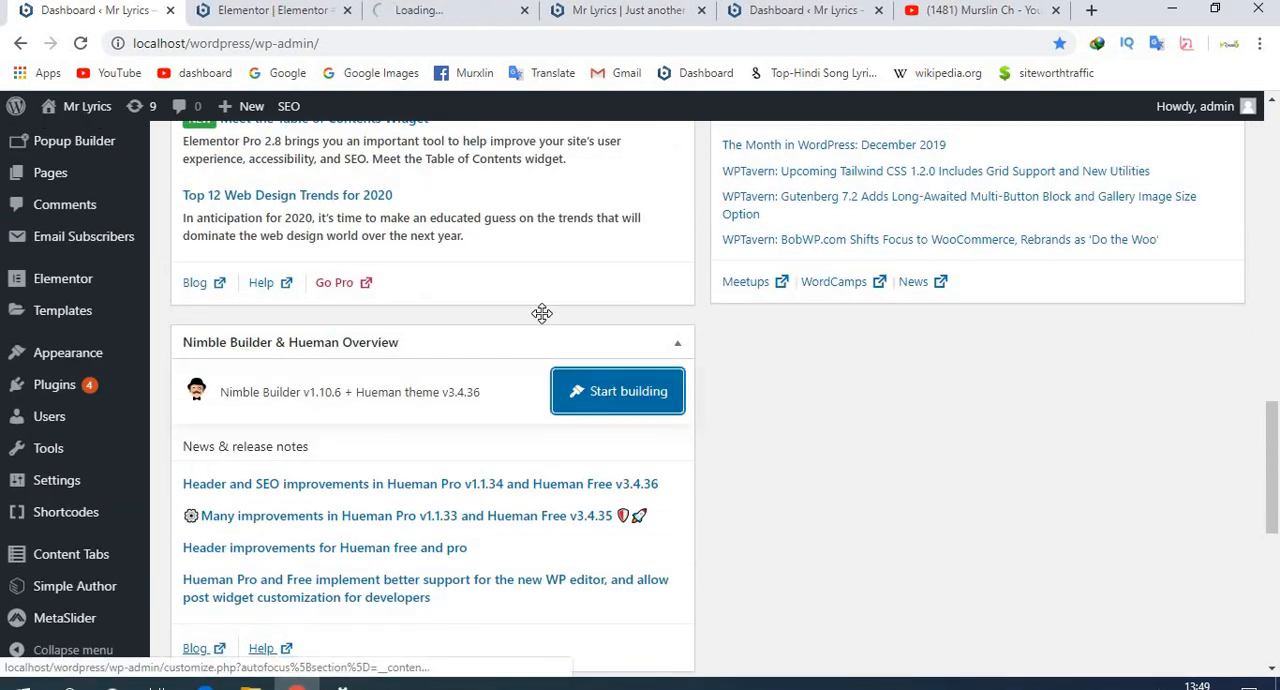
pyautogui.click(429, 12)
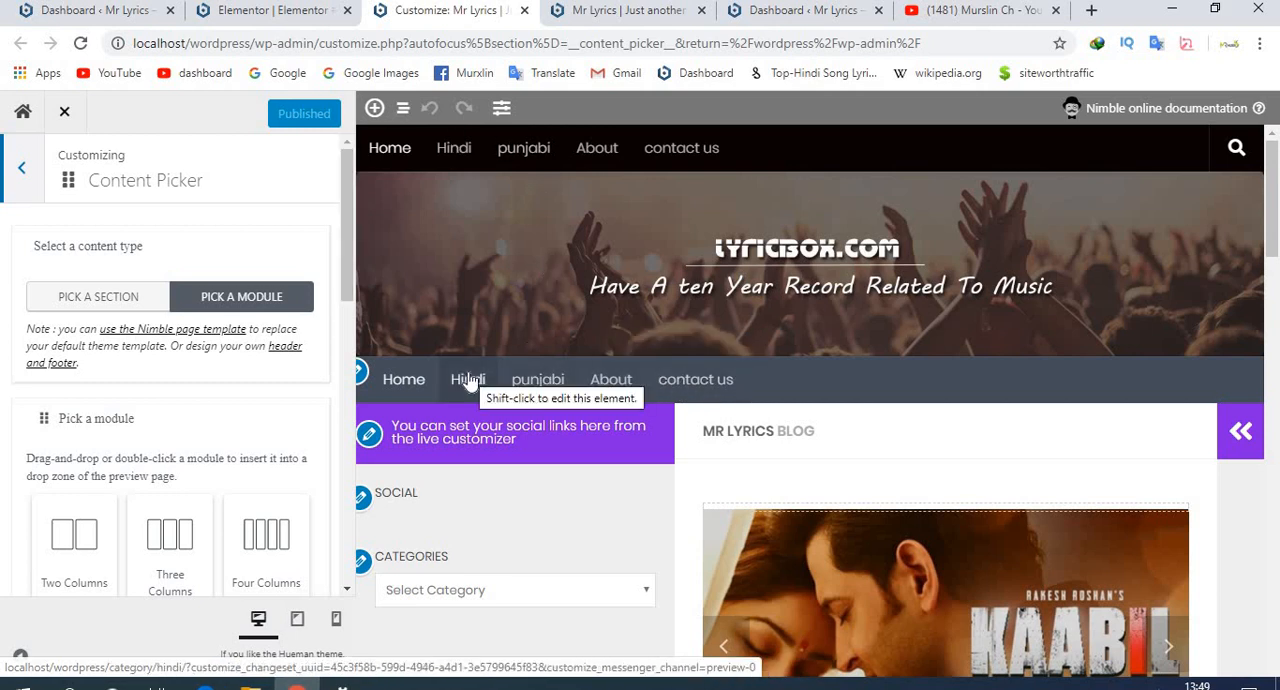
# - Open the Hindi category page in the preview and look over its post and section insertion spots
pyautogui.click(634, 380)
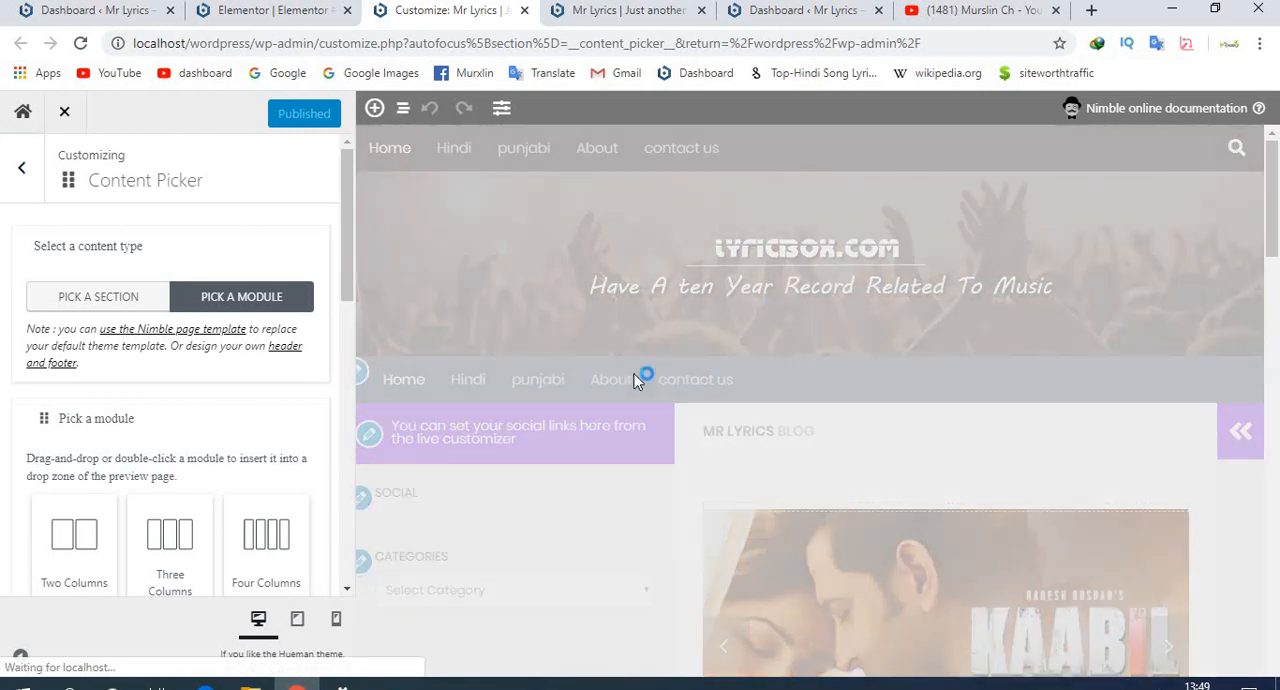
pyautogui.scroll(-3, 663, 403)
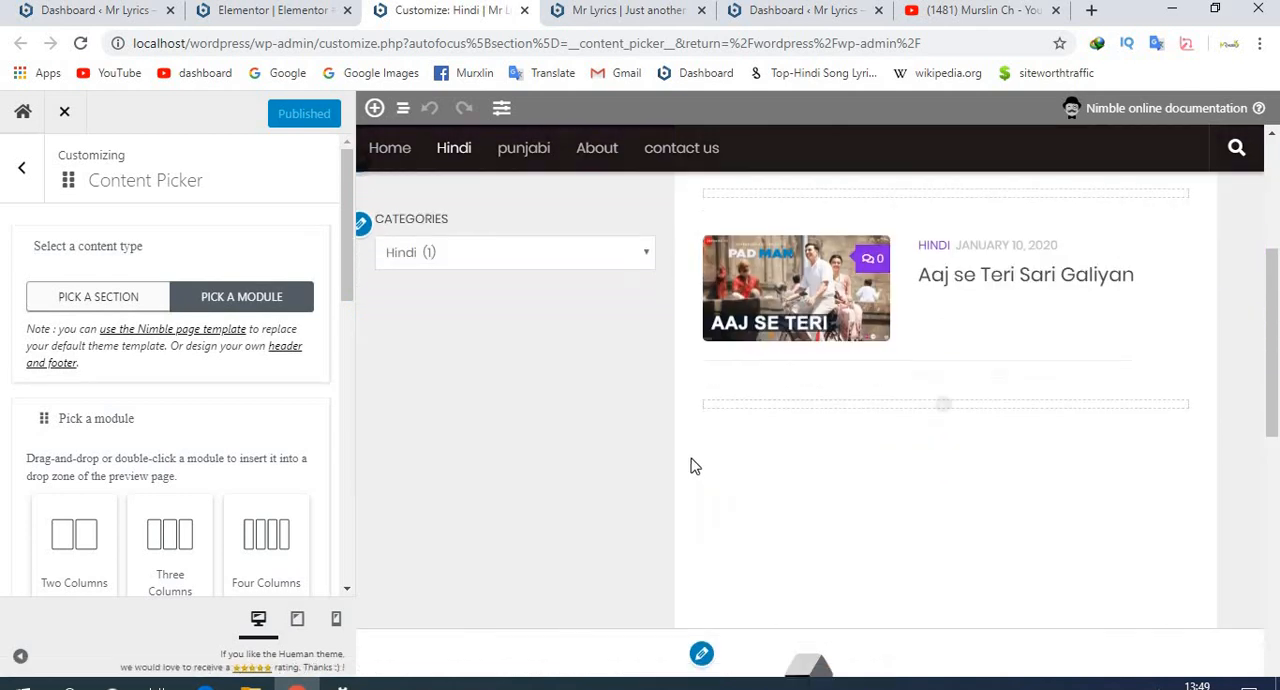
pyautogui.scroll(3, 797, 416)
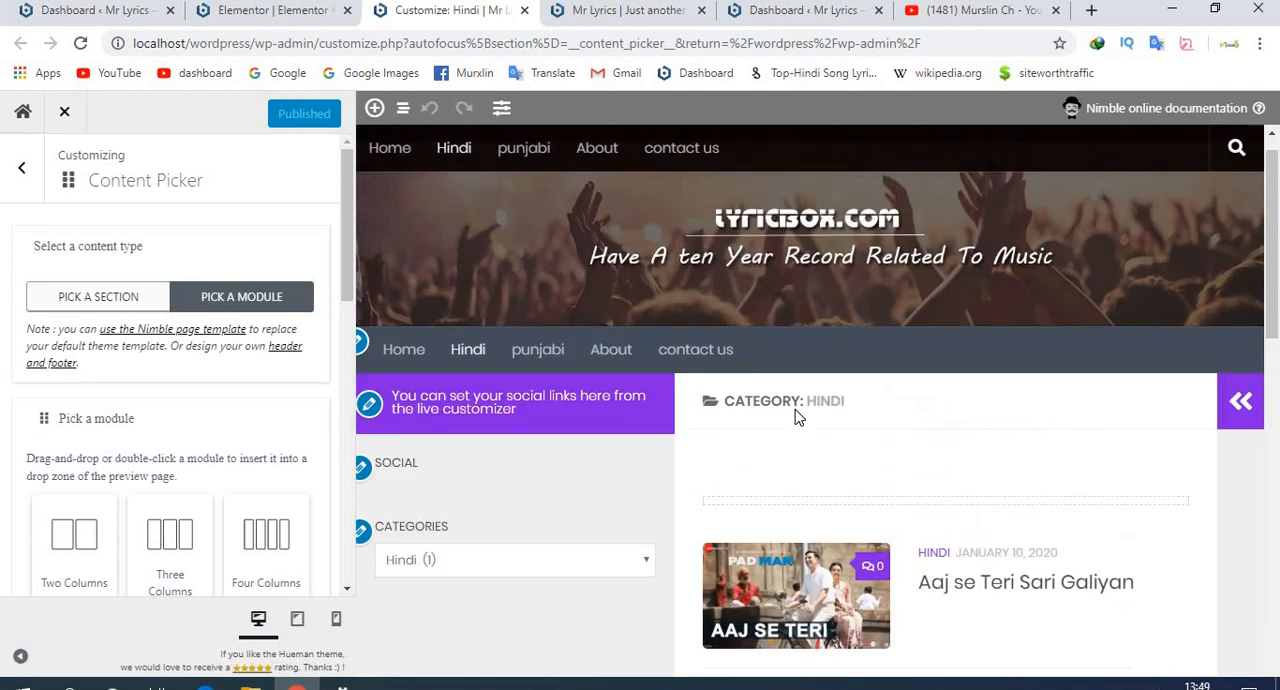
pyautogui.scroll(-3, 817, 505)
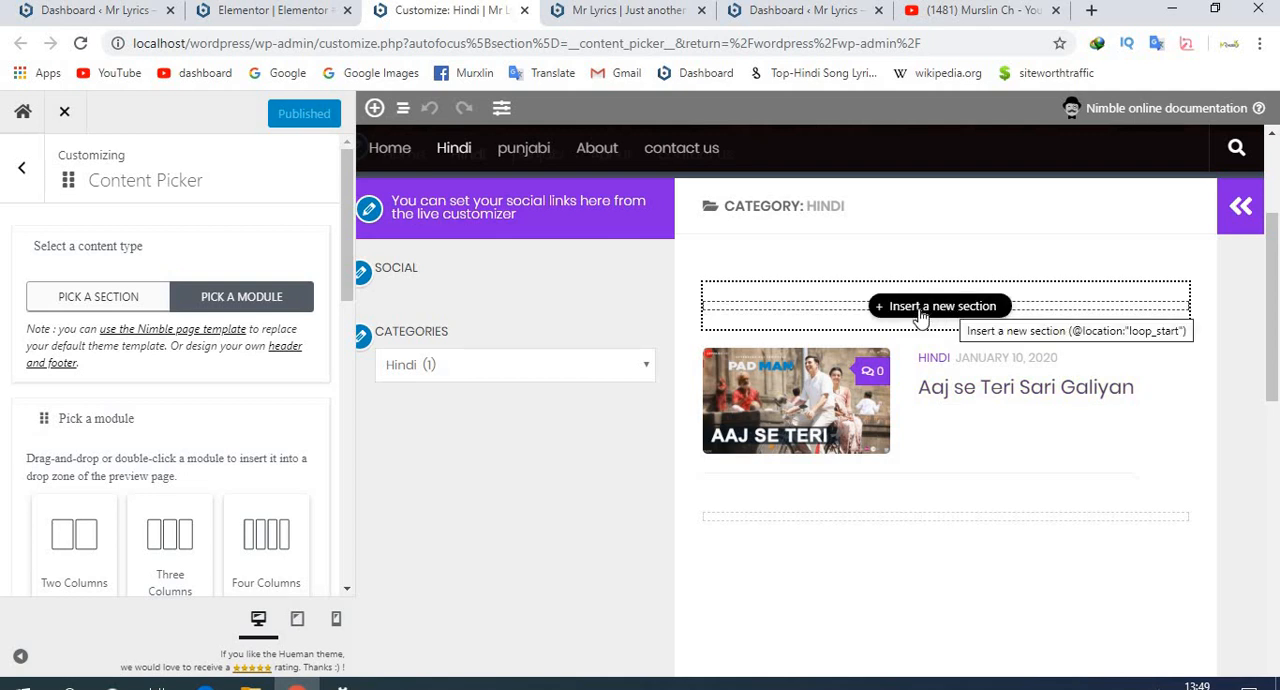
pyautogui.scroll(-1, 855, 317)
pyautogui.scroll(-2, 860, 340)
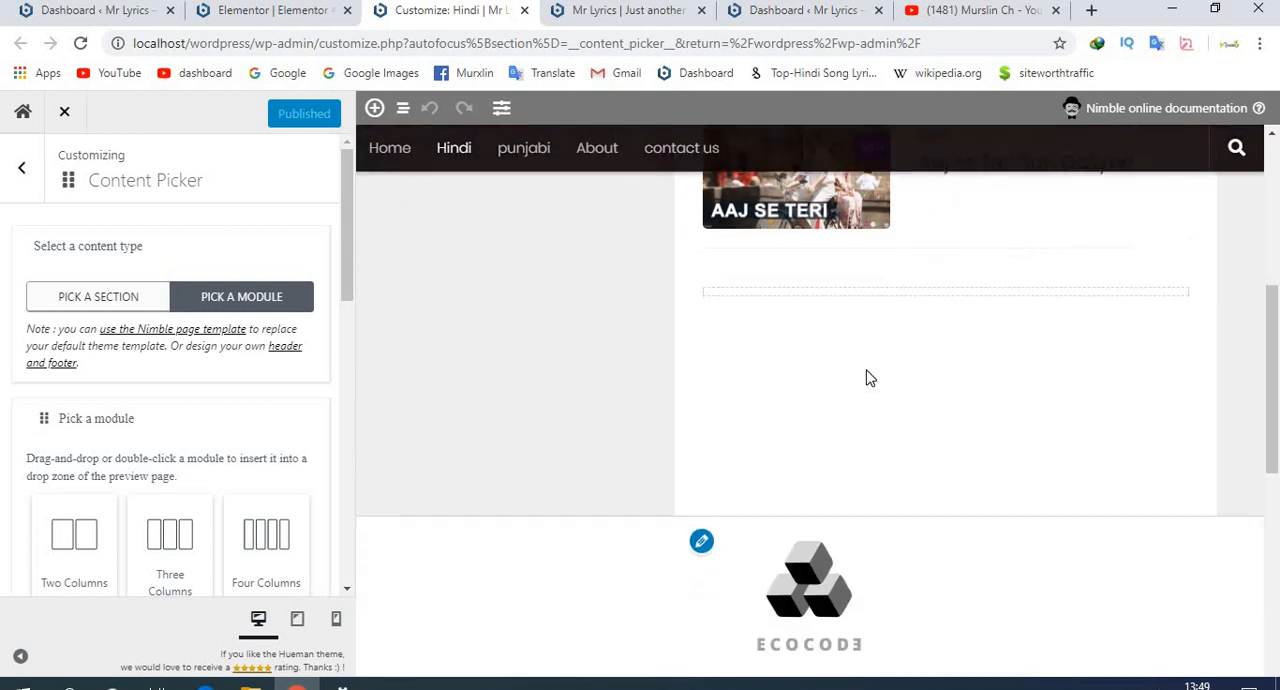
# - Insert a new section below the post on the Hindi page and place a Simple Contact Form module in it
pyautogui.click(940, 296)
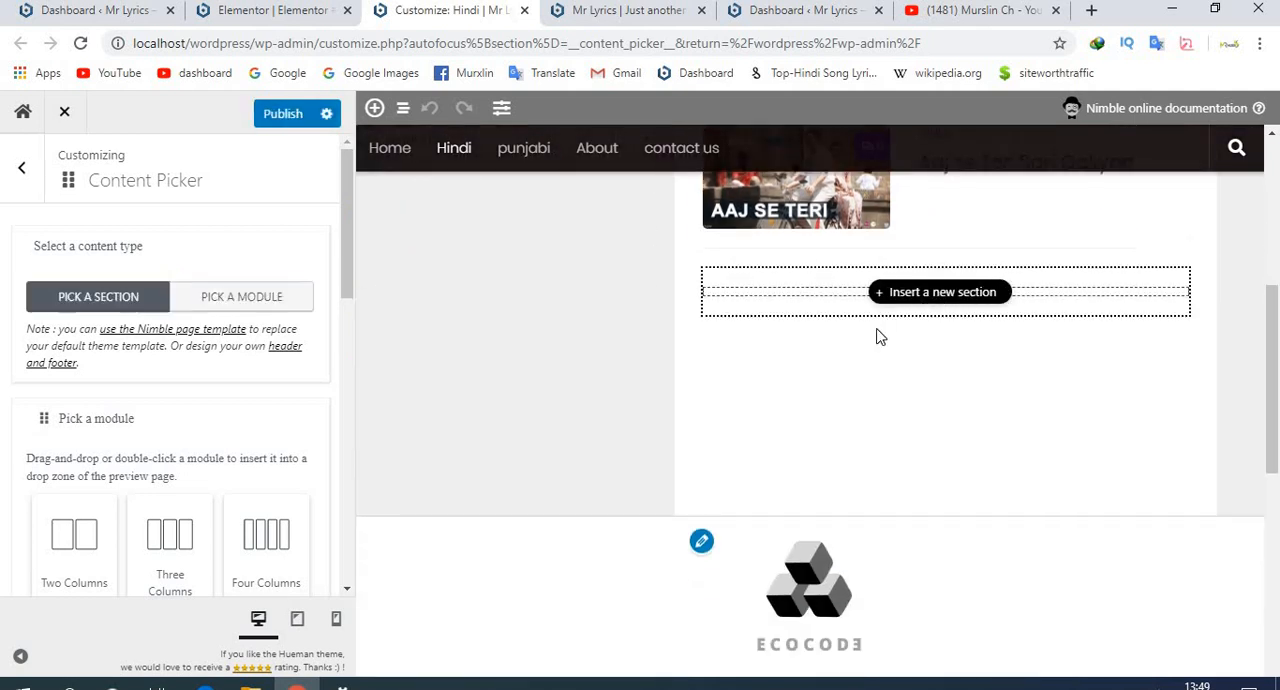
pyautogui.click(260, 296)
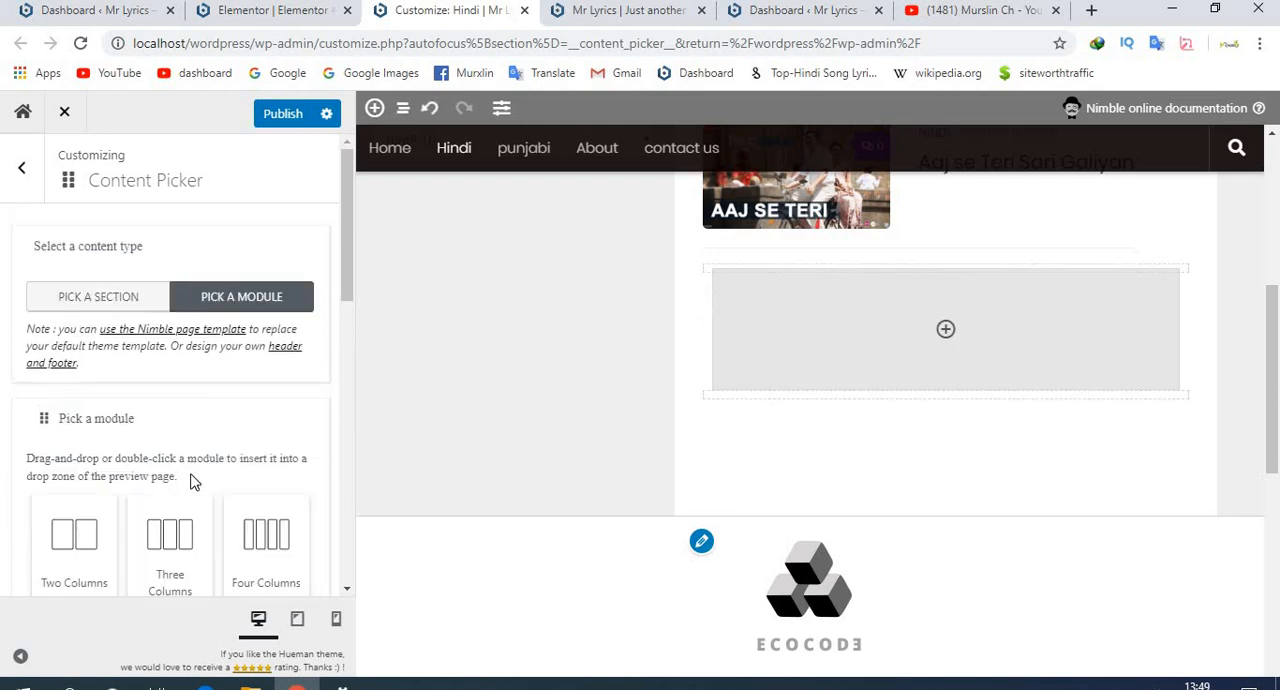
pyautogui.scroll(-3, 194, 480)
pyautogui.scroll(-3, 194, 482)
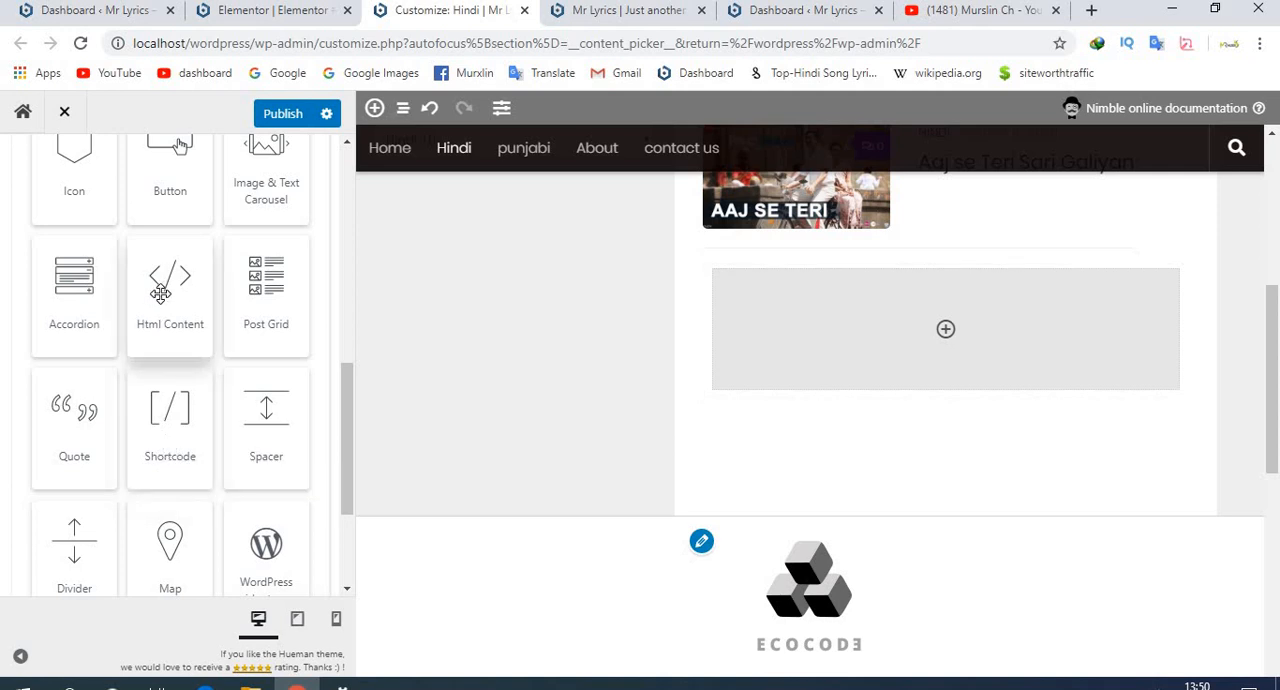
pyautogui.moveTo(170, 290)
pyautogui.mouseDown()
pyautogui.moveTo(1026, 340)
pyautogui.moveTo(943, 320)
pyautogui.moveTo(117, 306)
pyautogui.moveTo(170, 298)
pyautogui.mouseUp()
pyautogui.scroll(-2, 165, 535)
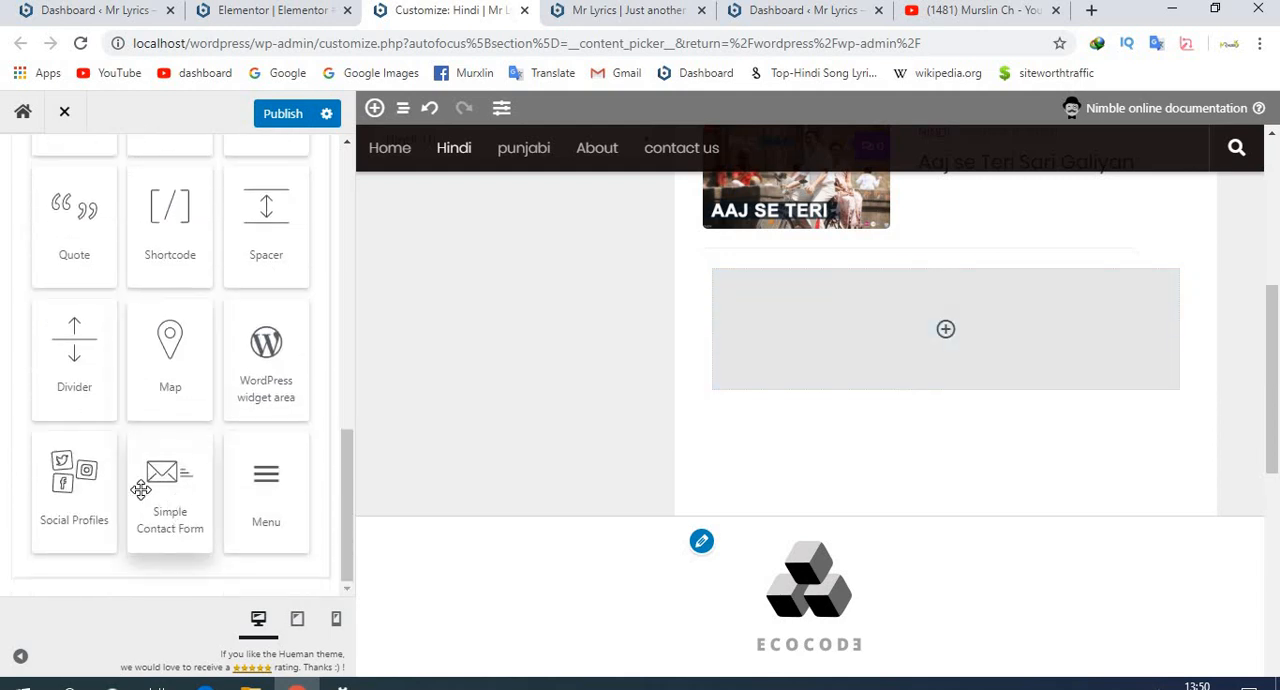
pyautogui.moveTo(157, 496); pyautogui.dragTo(966, 336)
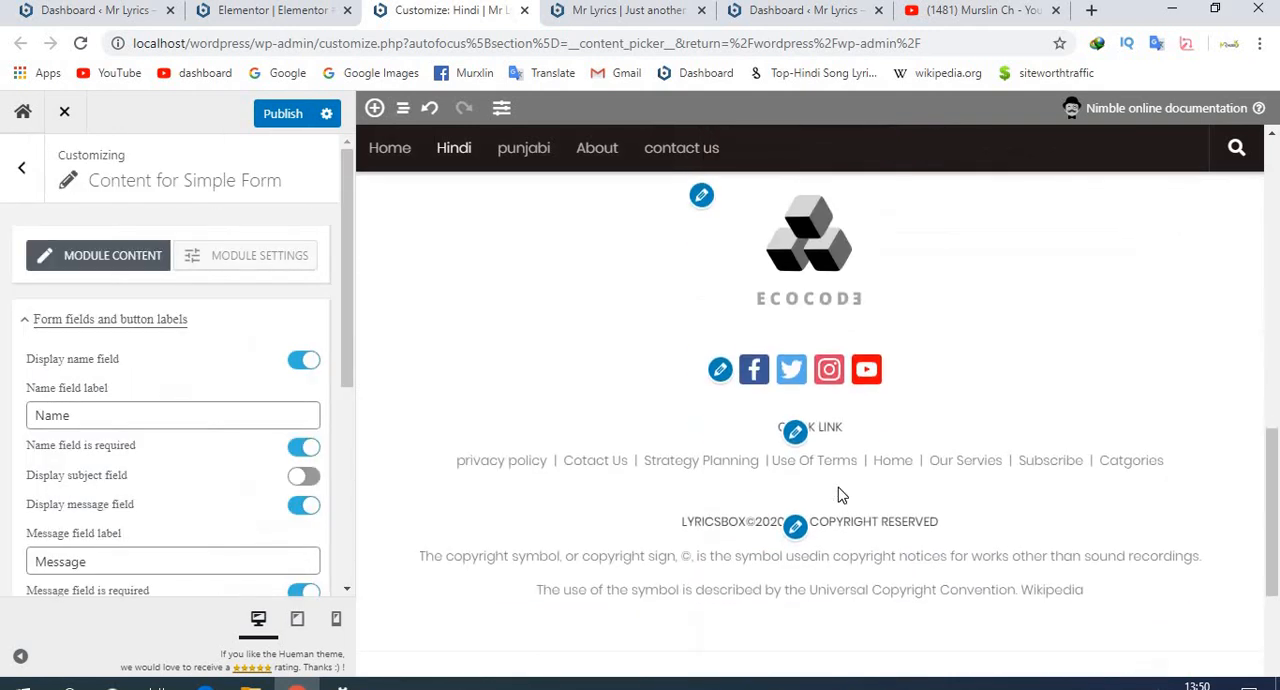
# - Open the header menu's settings and the sidebar's social links settings
pyautogui.scroll(7, 838, 488)
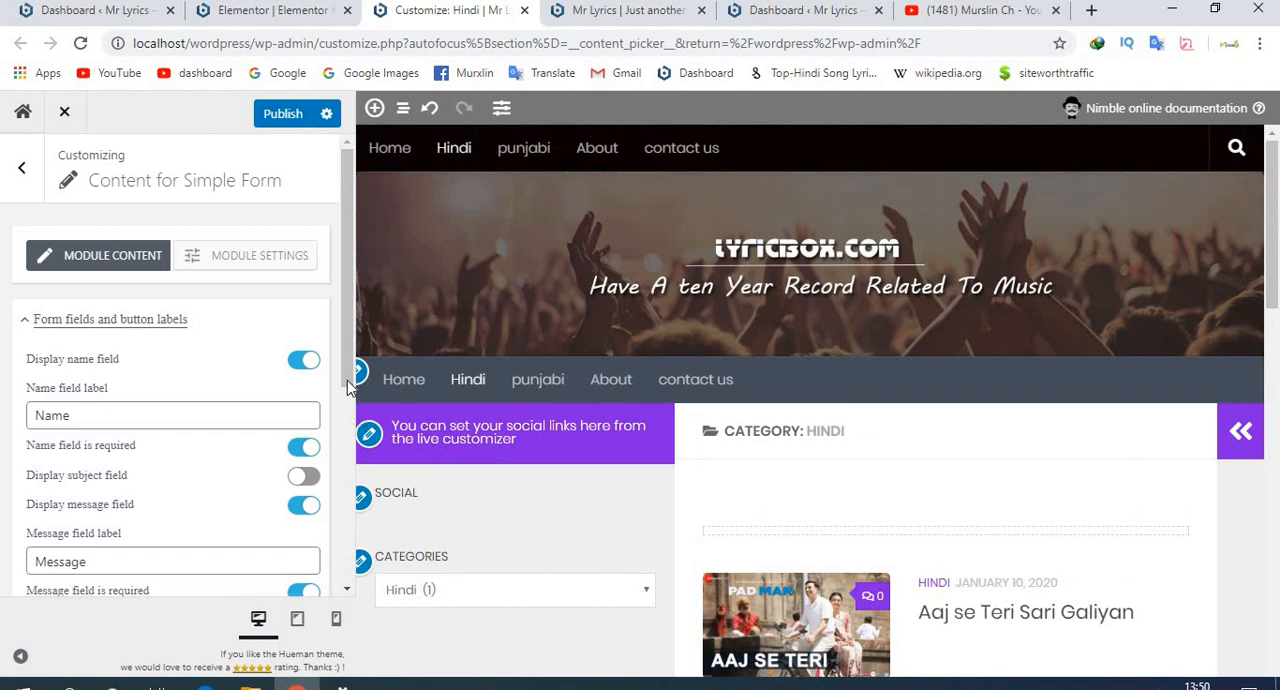
pyautogui.click(361, 374)
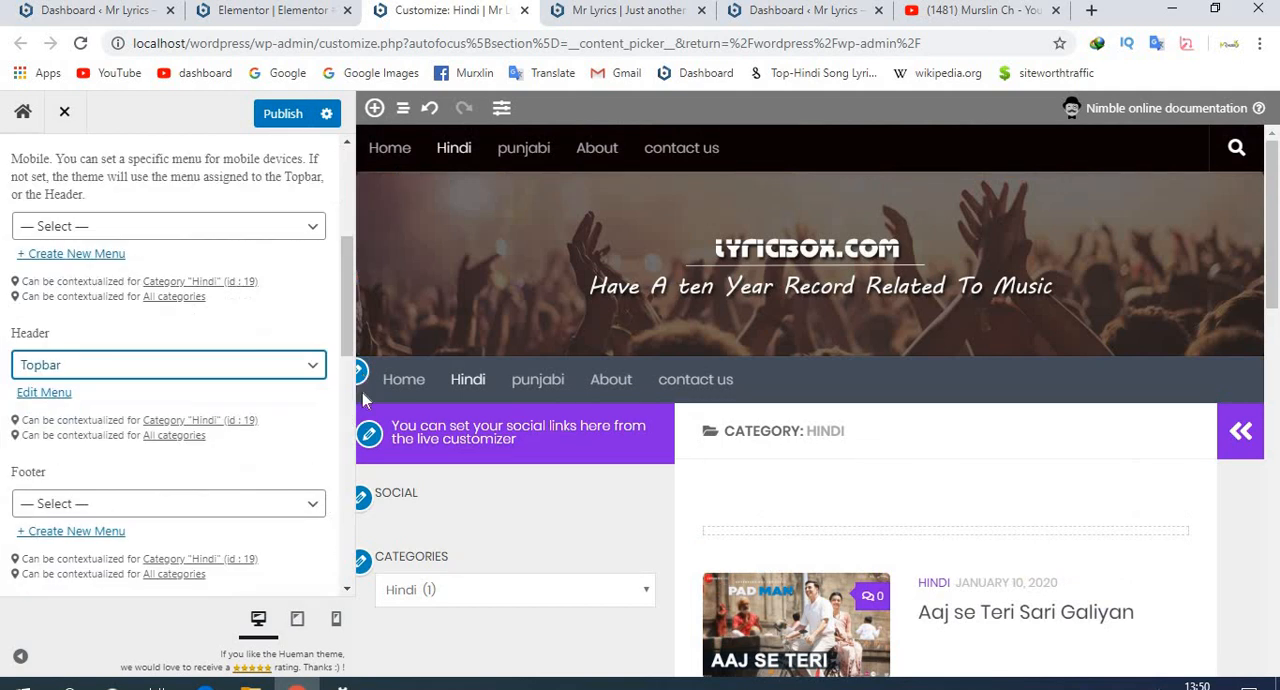
pyautogui.click(369, 434)
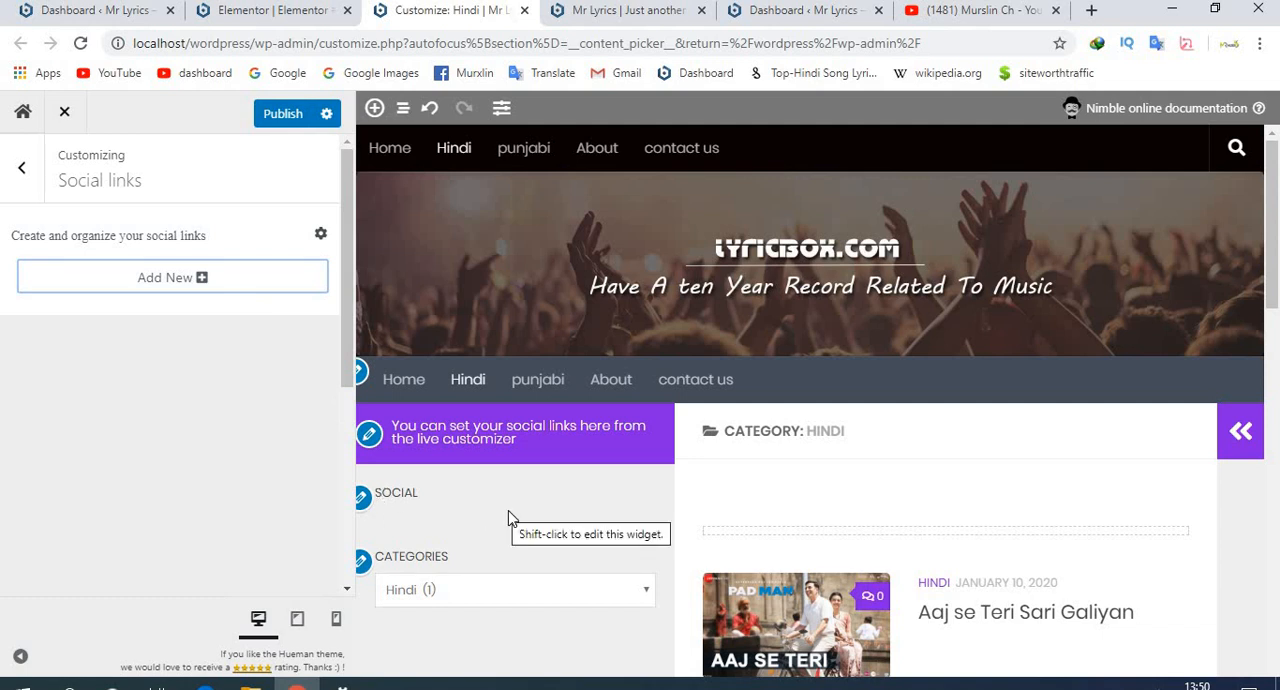
# - Open the footer's Quick link text widget for editing and compare its links with the footer preview
pyautogui.scroll(-10, 508, 518)
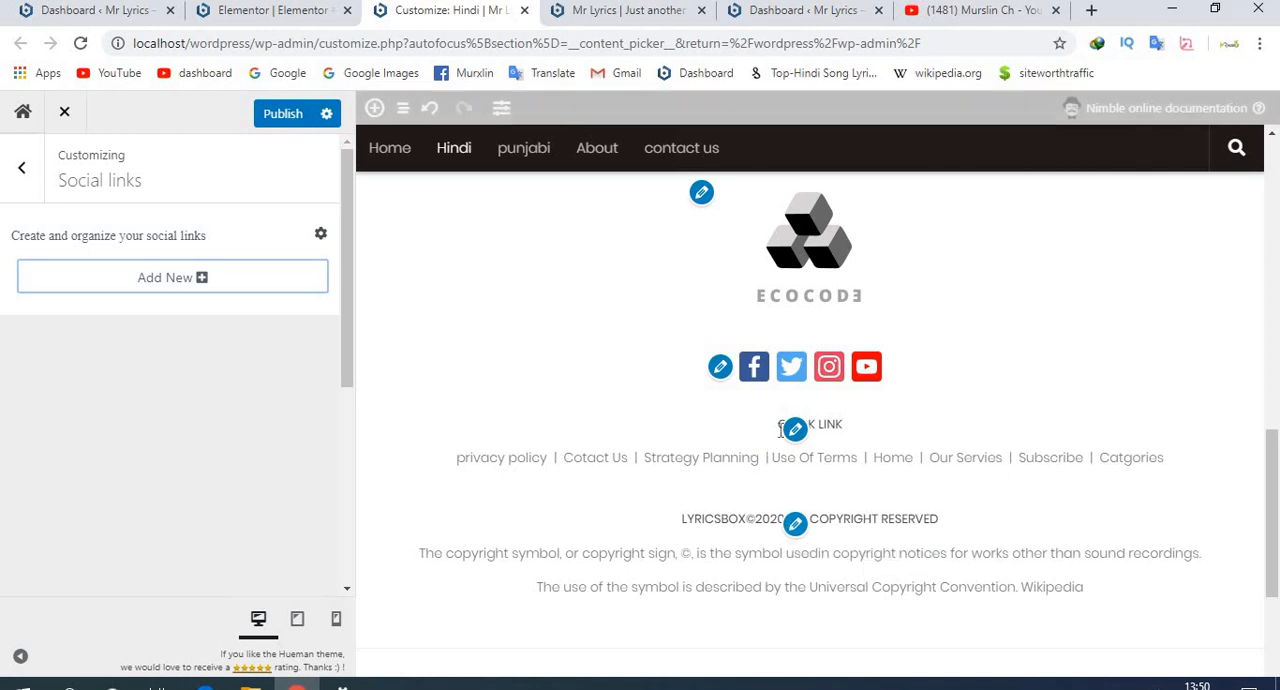
pyautogui.click(795, 430)
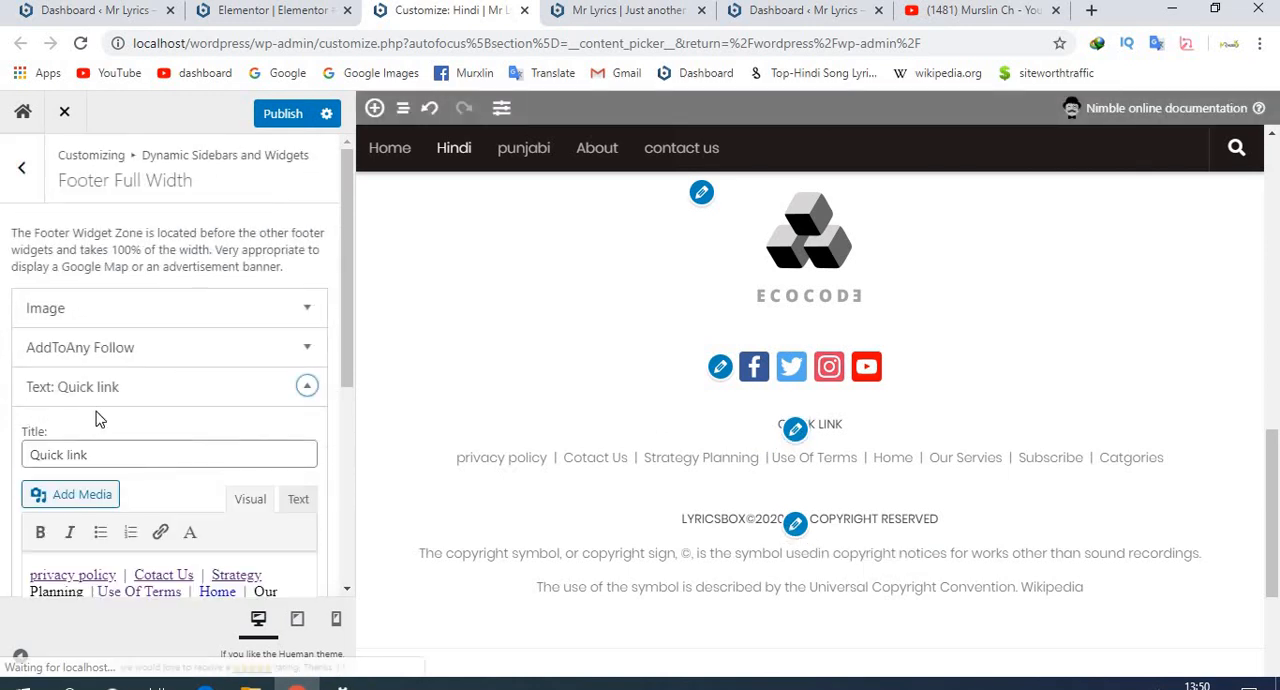
pyautogui.scroll(-5, 214, 543)
pyautogui.scroll(2, 214, 535)
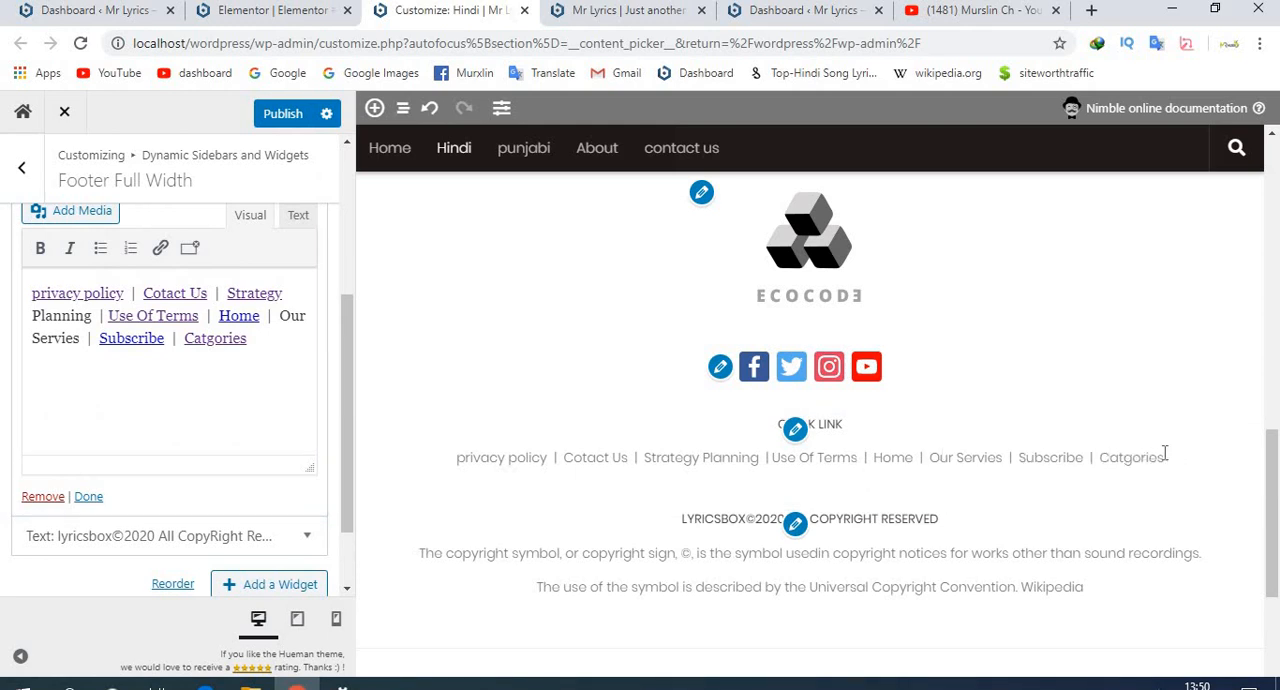
pyautogui.moveTo(1164, 457); pyautogui.dragTo(1057, 457)
pyautogui.moveTo(812, 455); pyautogui.dragTo(460, 455)
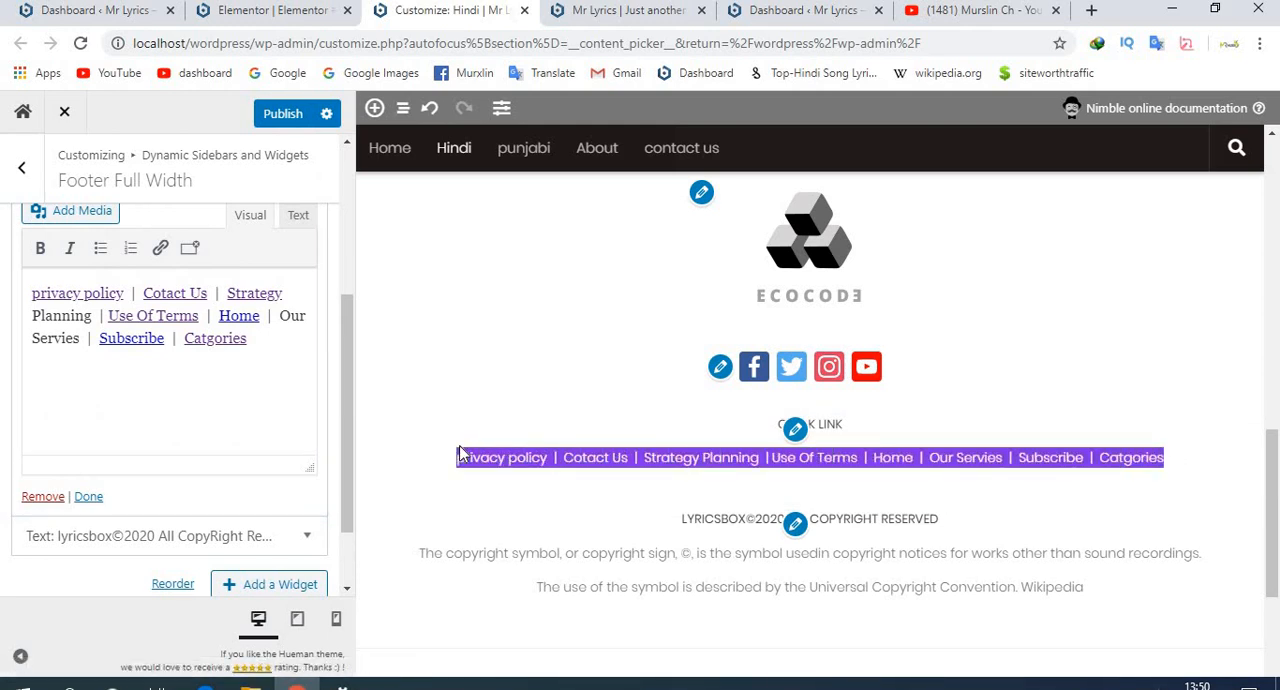
pyautogui.click(558, 462)
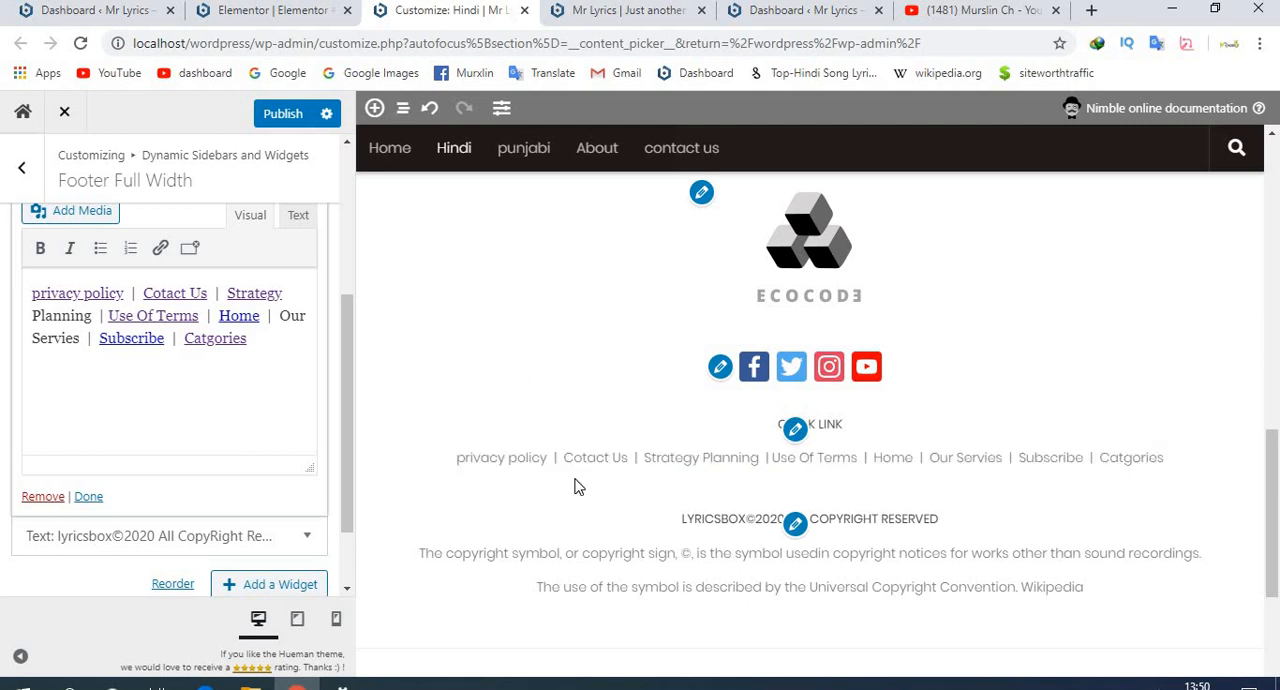
# - Open the contact us page in the preview and examine its contact details
pyautogui.scroll(15, 560, 495)
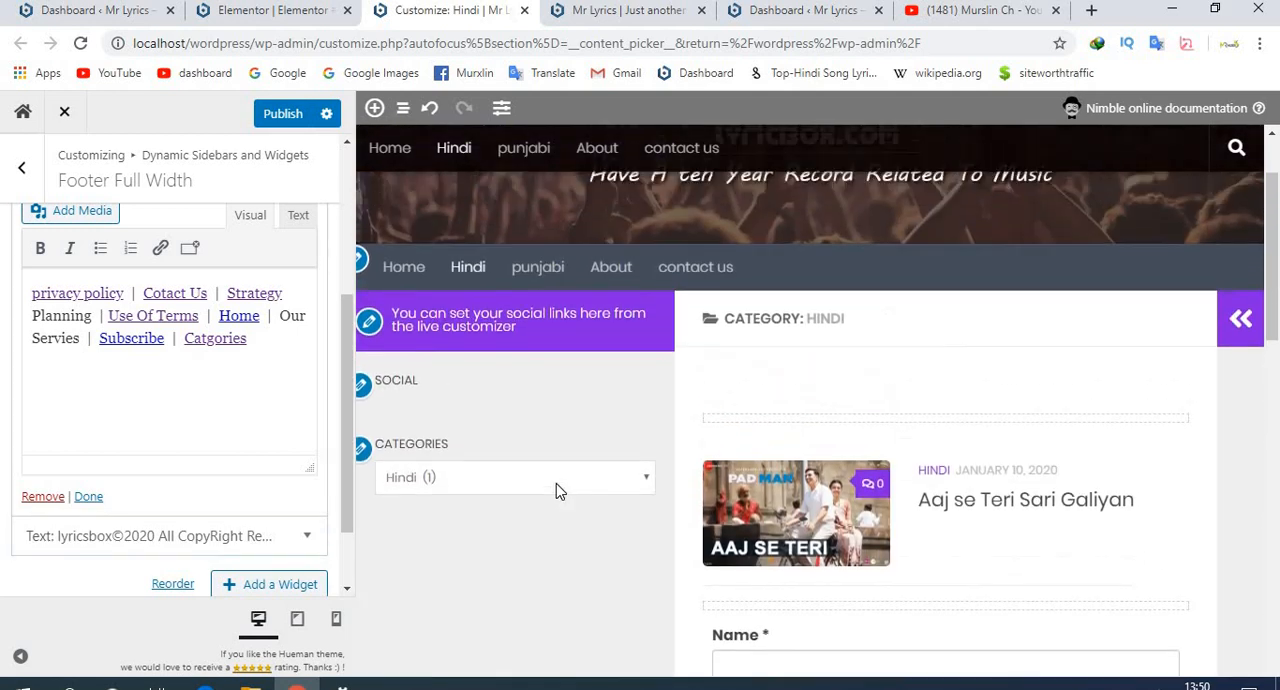
pyautogui.scroll(2, 466, 393)
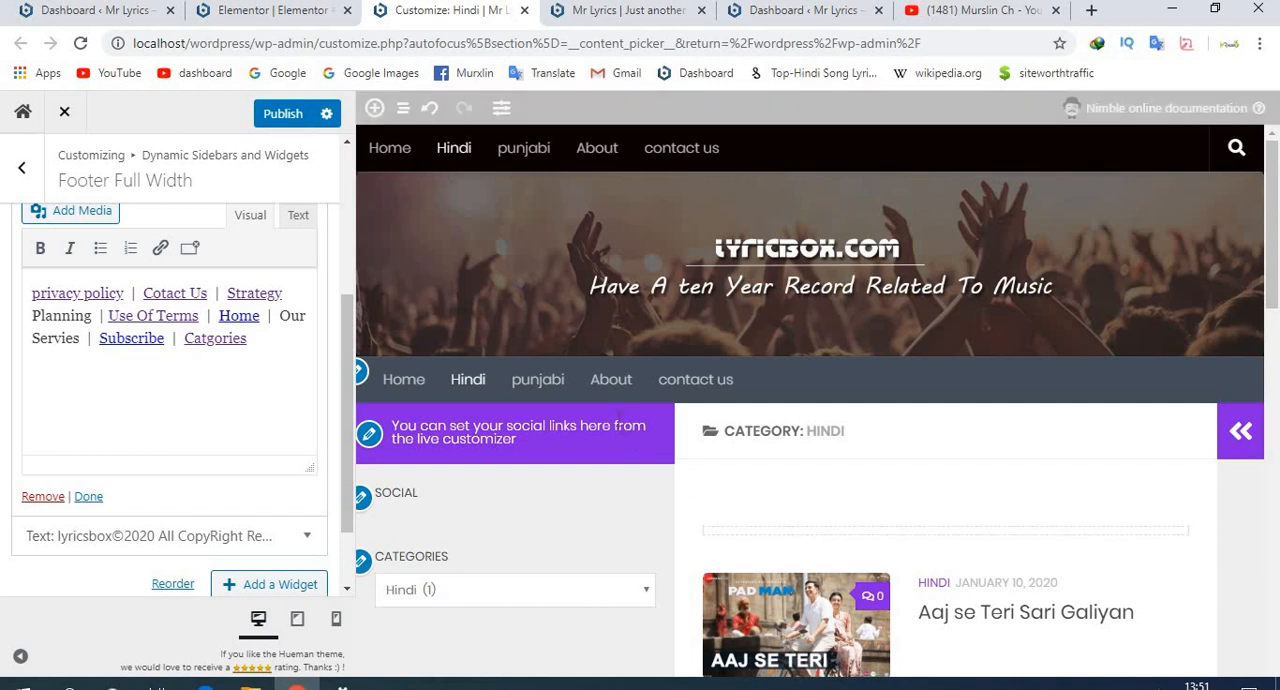
pyautogui.click(684, 388)
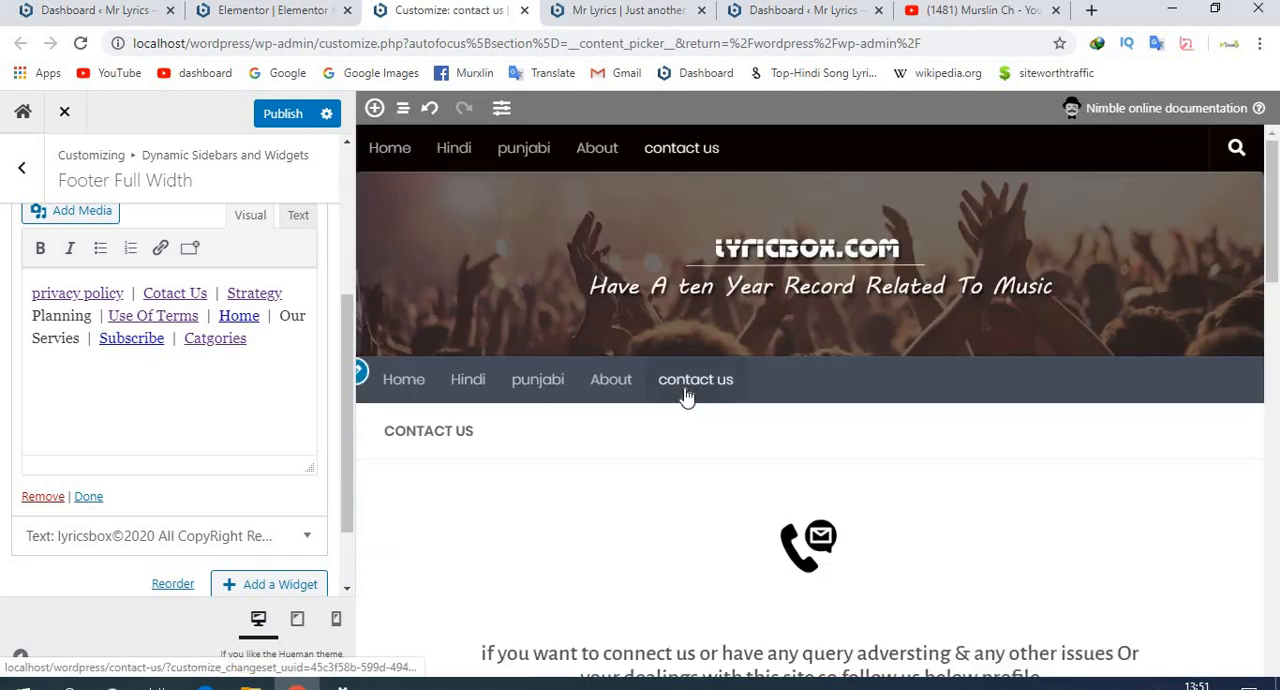
pyautogui.scroll(-5, 684, 387)
pyautogui.scroll(-1, 684, 387)
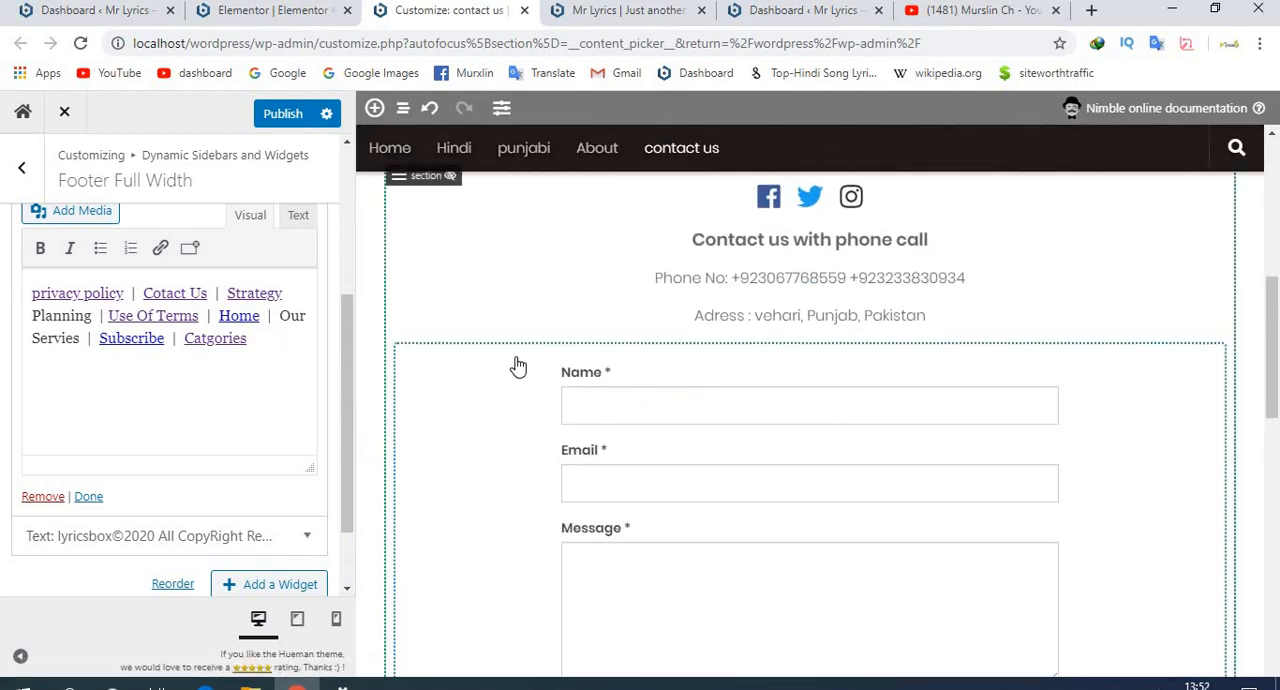
# - Open the content options of the contact page's form module and its module settings
pyautogui.scroll(-6, 497, 359)
pyautogui.scroll(4, 521, 345)
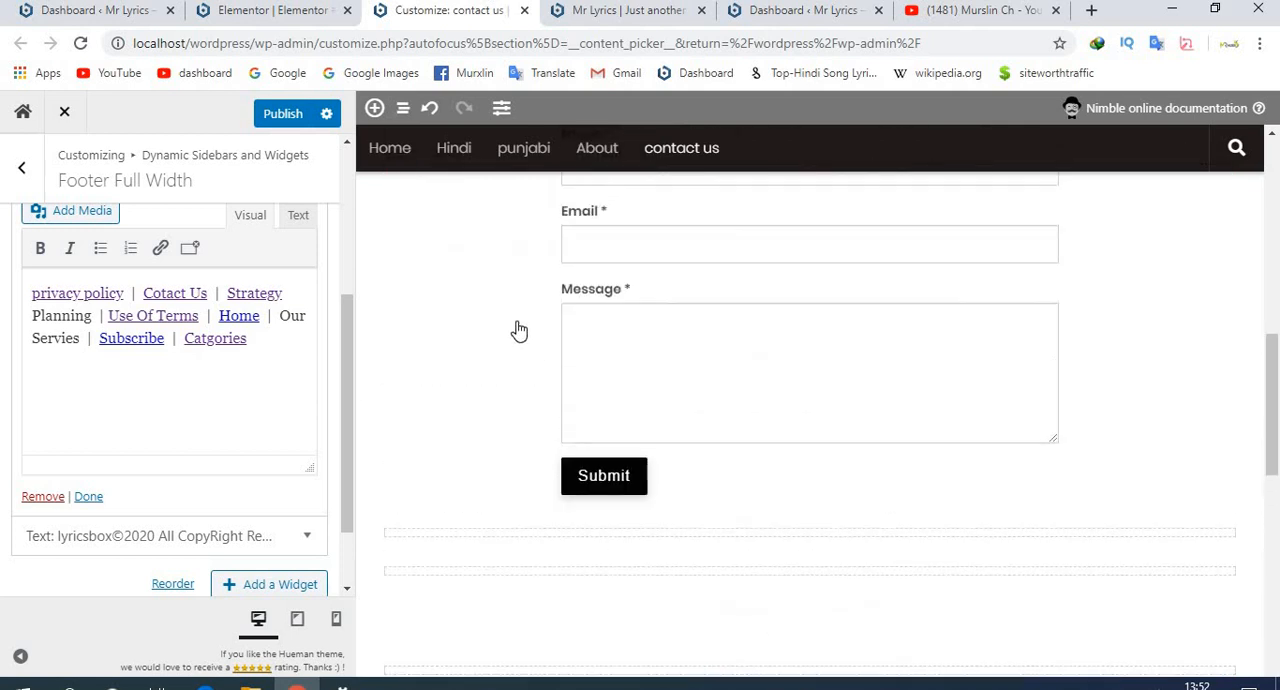
pyautogui.click(484, 390)
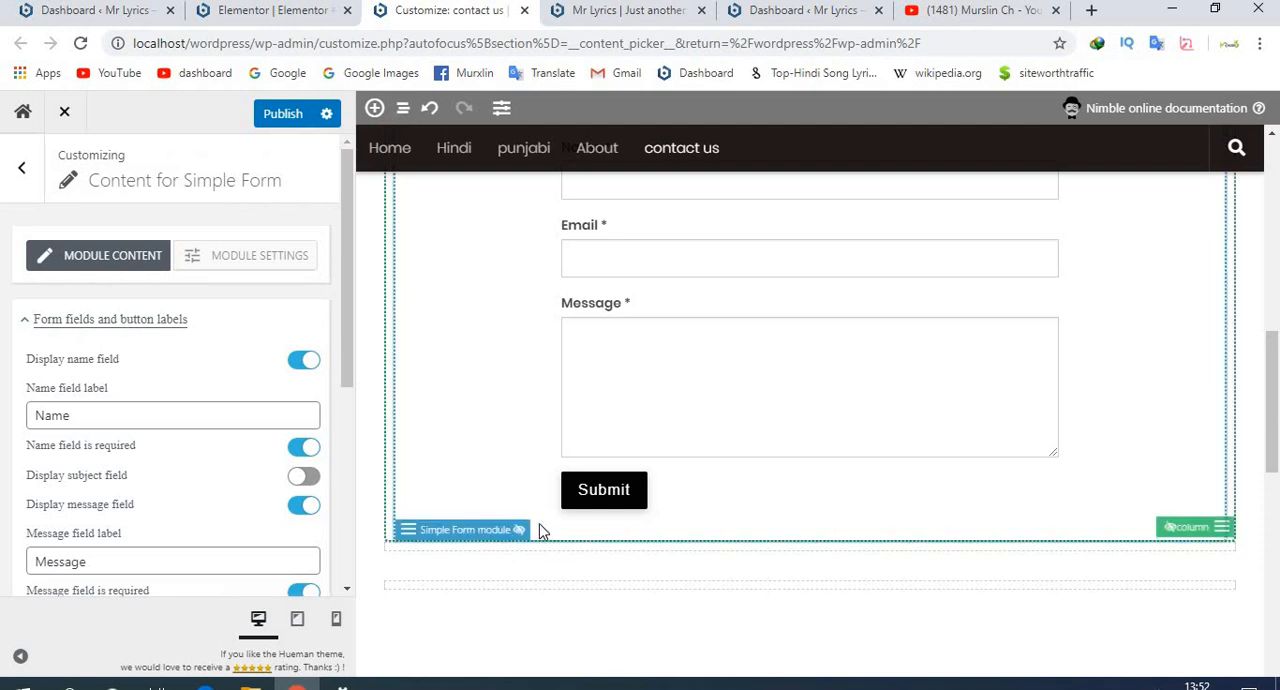
pyautogui.click(223, 258)
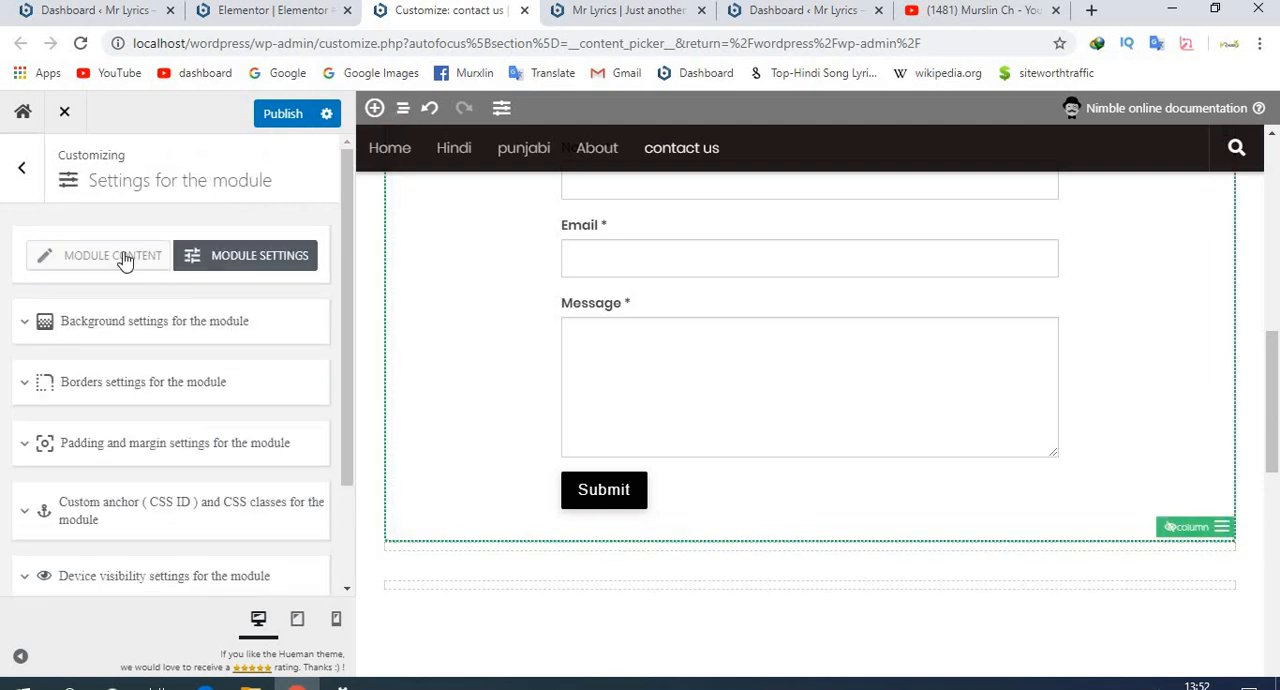
# - Insert a new section just above the footer of the contact us page and place a Button module in it
pyautogui.scroll(-4, 517, 389)
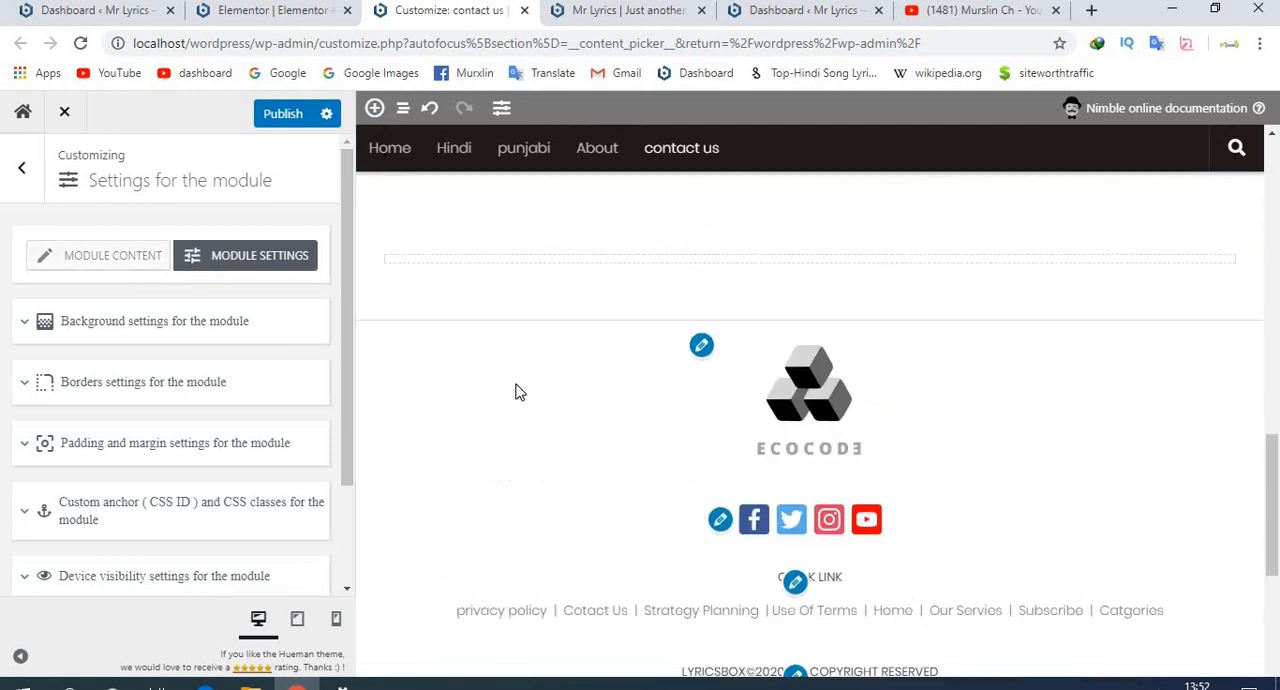
pyautogui.scroll(4, 516, 391)
pyautogui.scroll(-3, 516, 391)
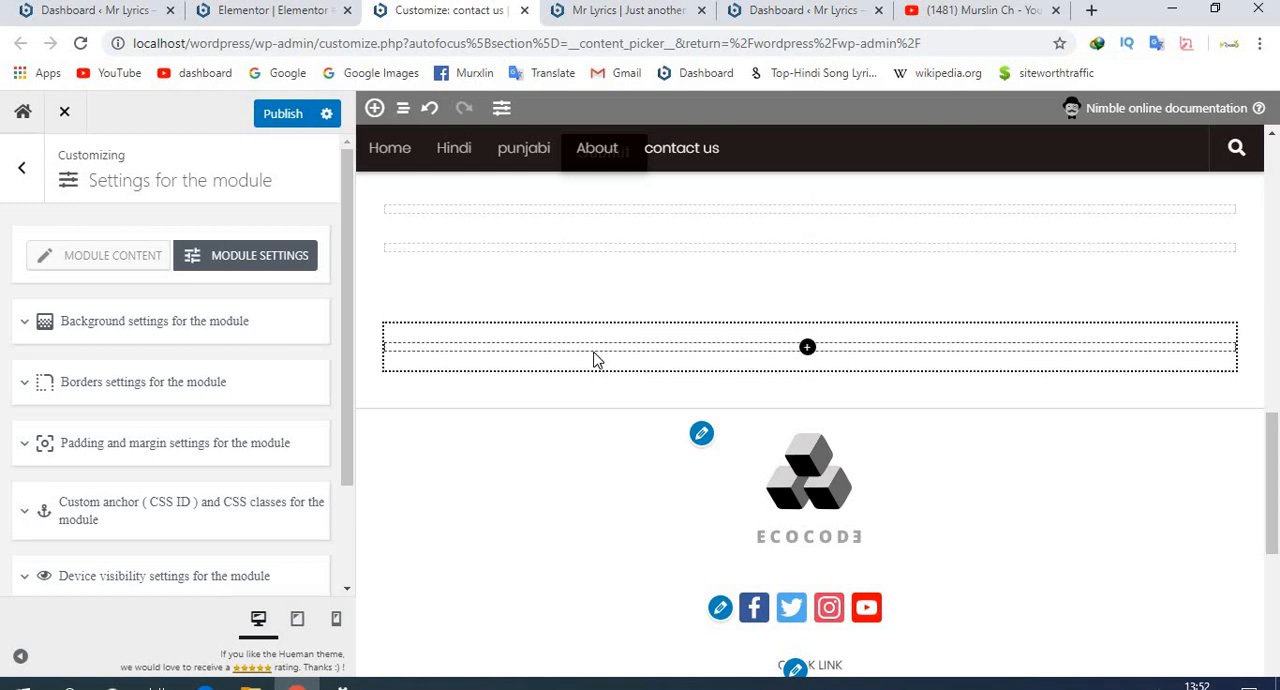
pyautogui.click(807, 347)
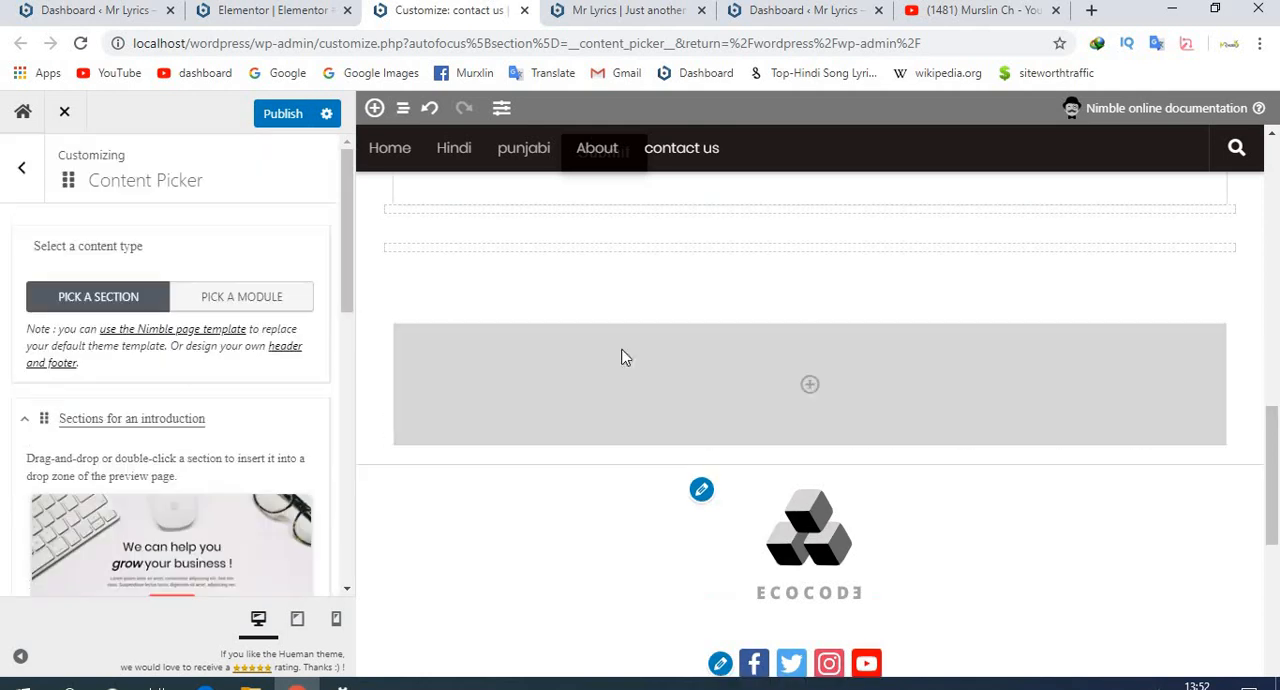
pyautogui.click(272, 305)
pyautogui.scroll(-1, 192, 405)
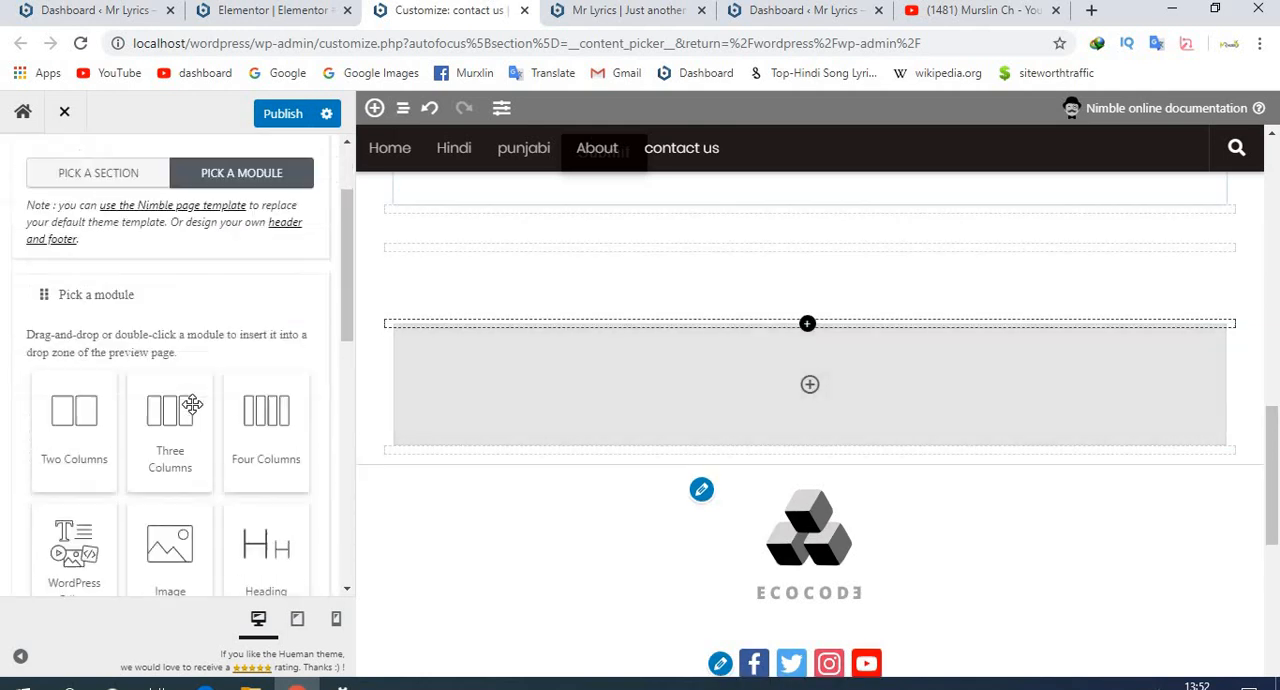
pyautogui.scroll(-4, 192, 405)
pyautogui.moveTo(200, 365); pyautogui.dragTo(777, 415)
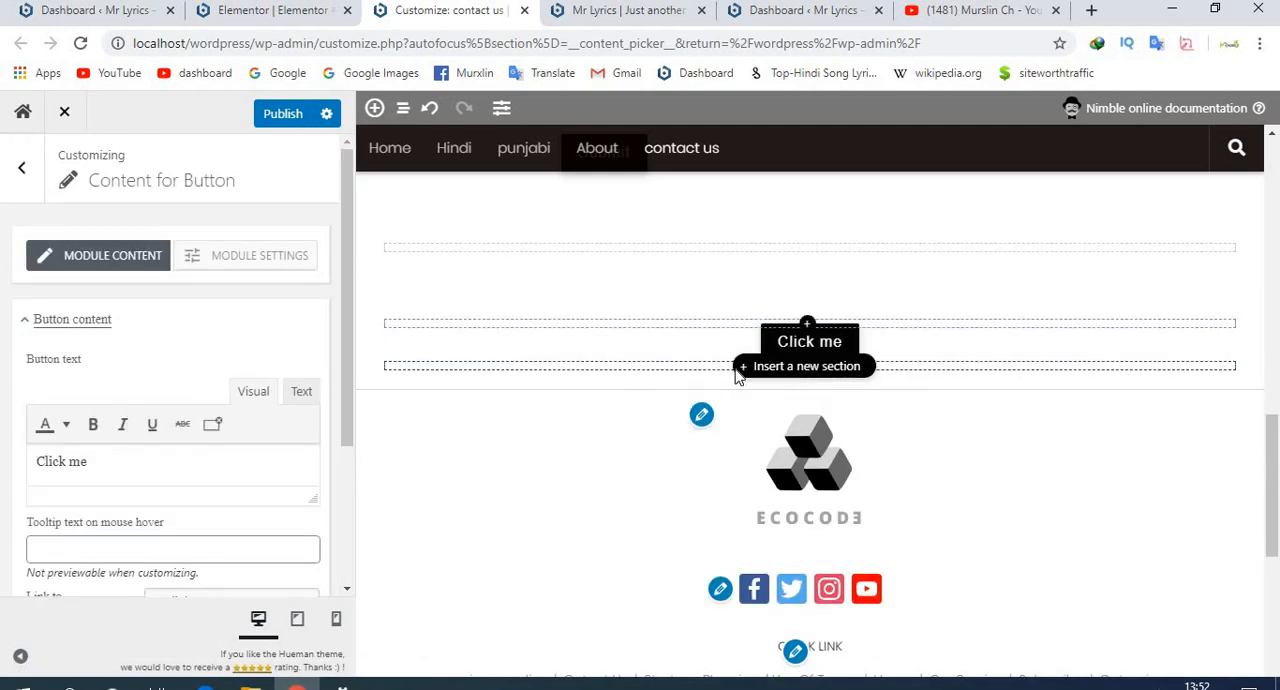
# - Insert another new section below the Click me button and place an Image & Text Carousel module in it
pyautogui.click(760, 366)
pyautogui.scroll(-2, 194, 397)
pyautogui.scroll(1, 190, 368)
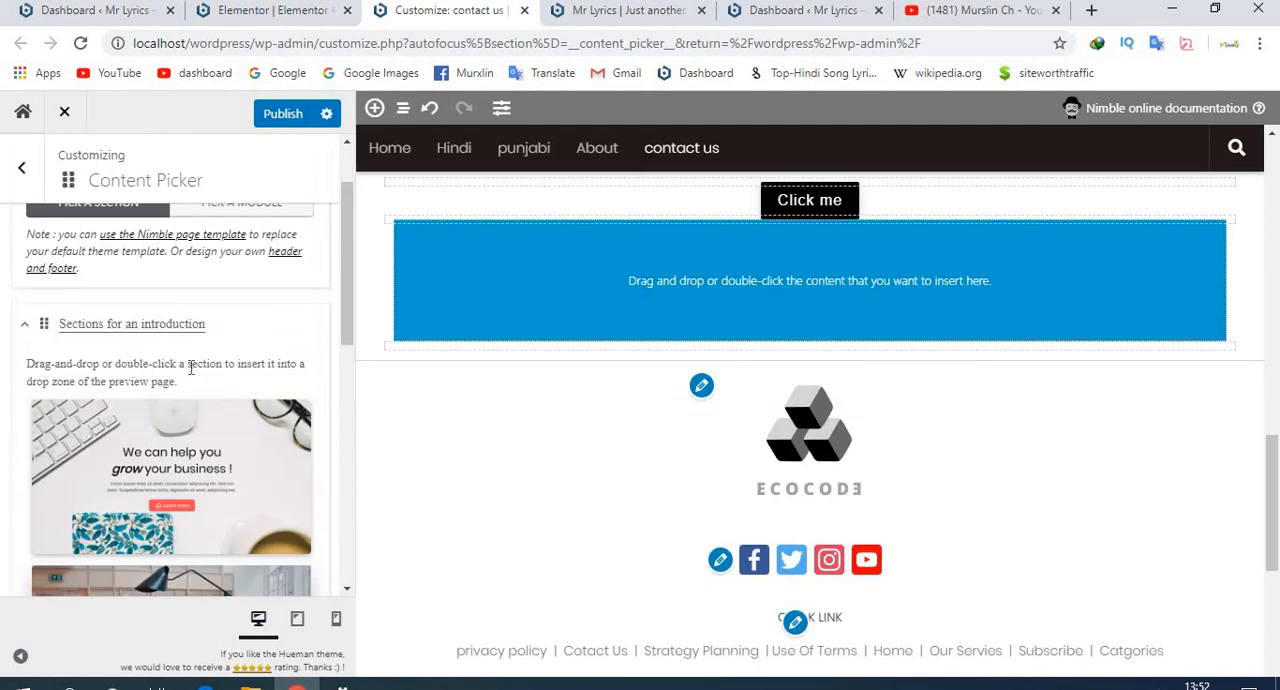
pyautogui.scroll(-4, 201, 497)
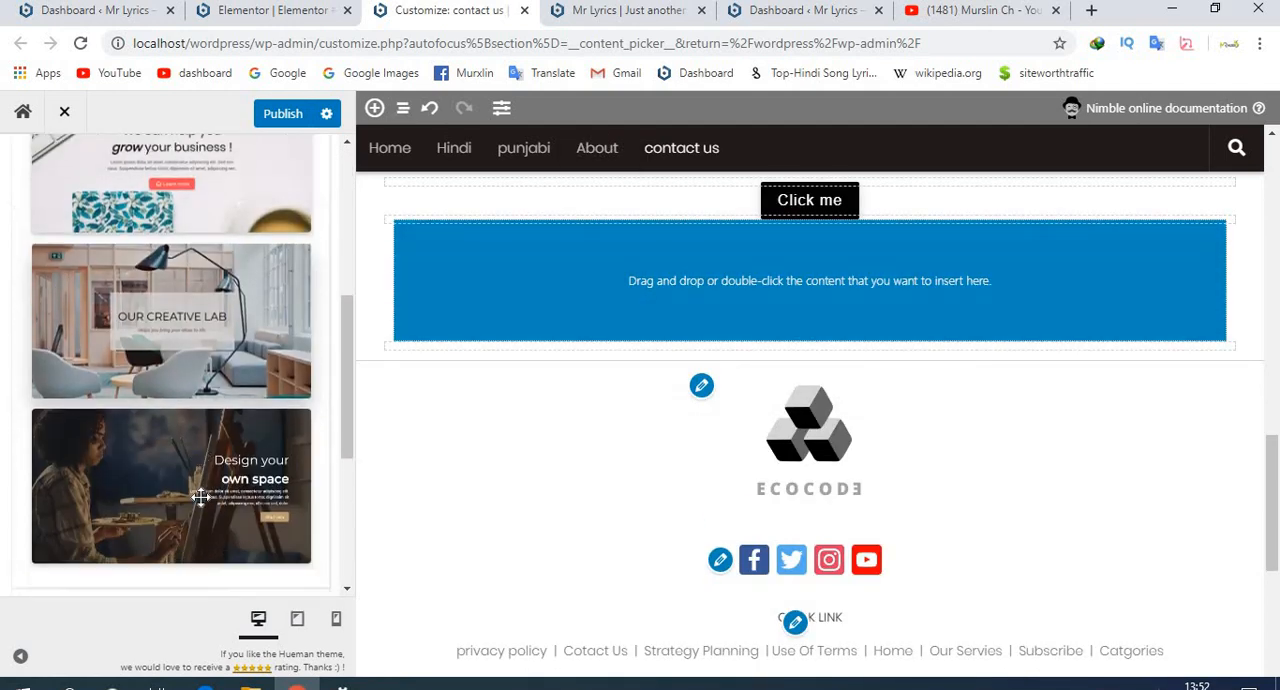
pyautogui.scroll(-2, 201, 497)
pyautogui.scroll(10, 200, 500)
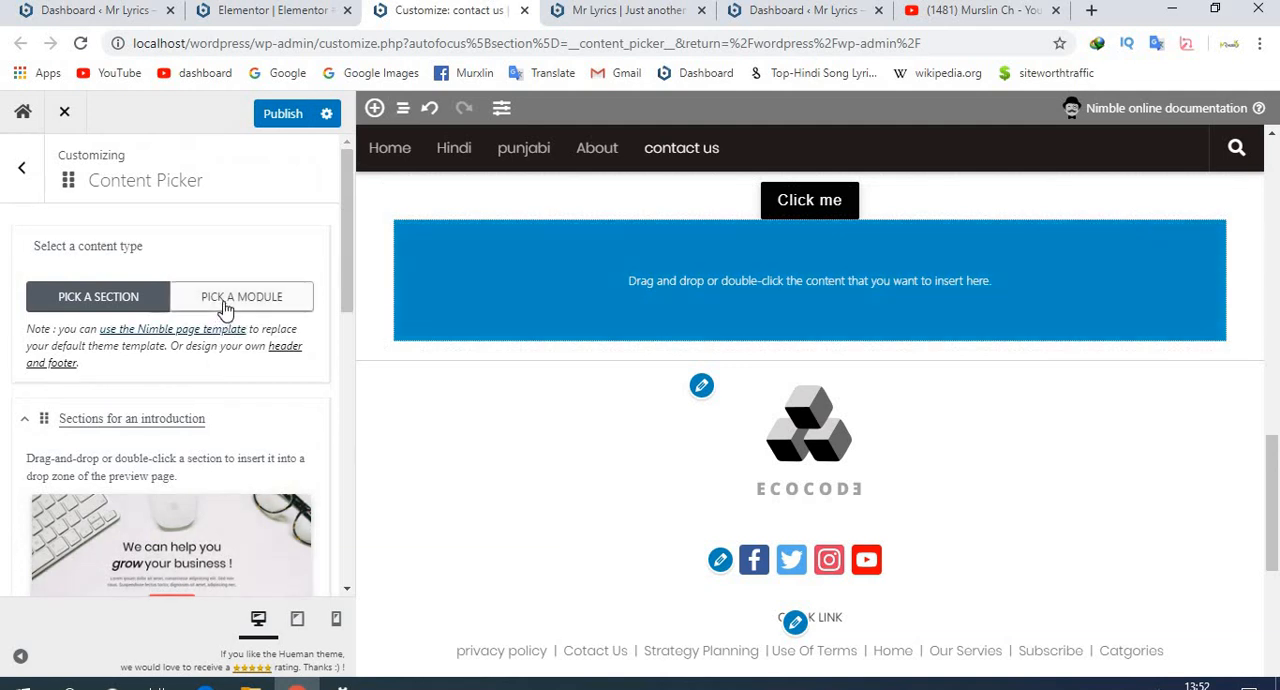
pyautogui.click(226, 310)
pyautogui.scroll(-4, 230, 495)
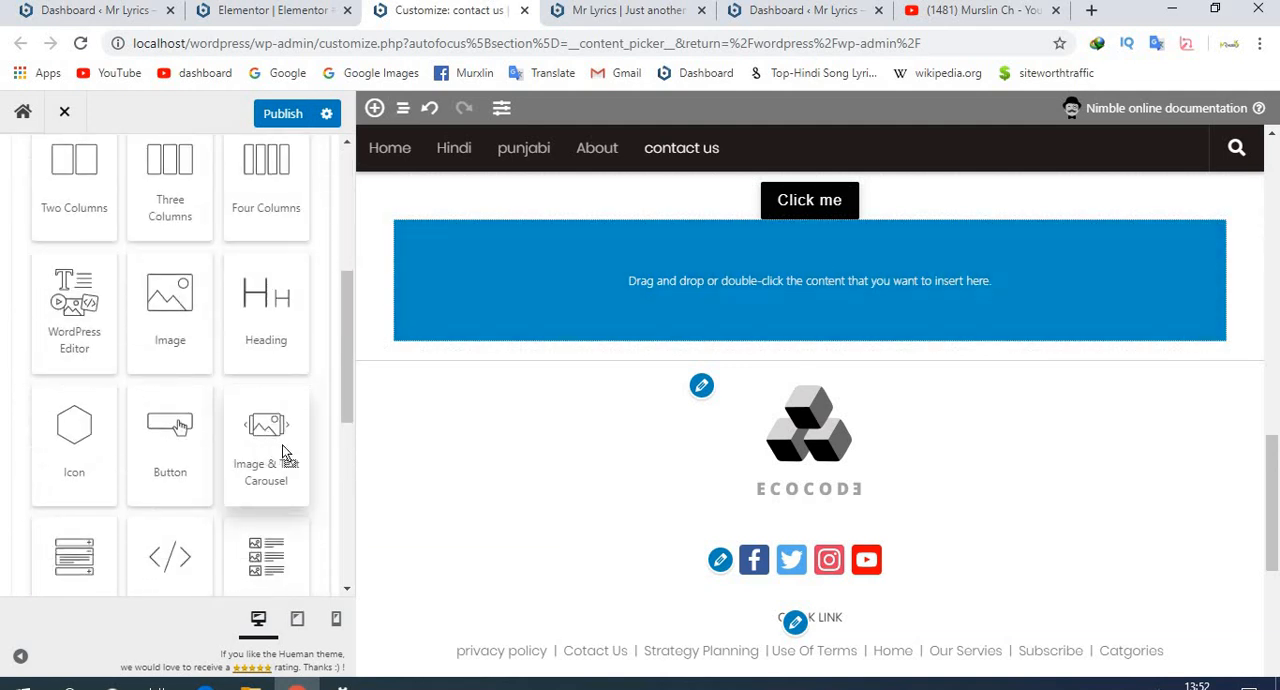
pyautogui.moveTo(283, 452); pyautogui.dragTo(800, 300)
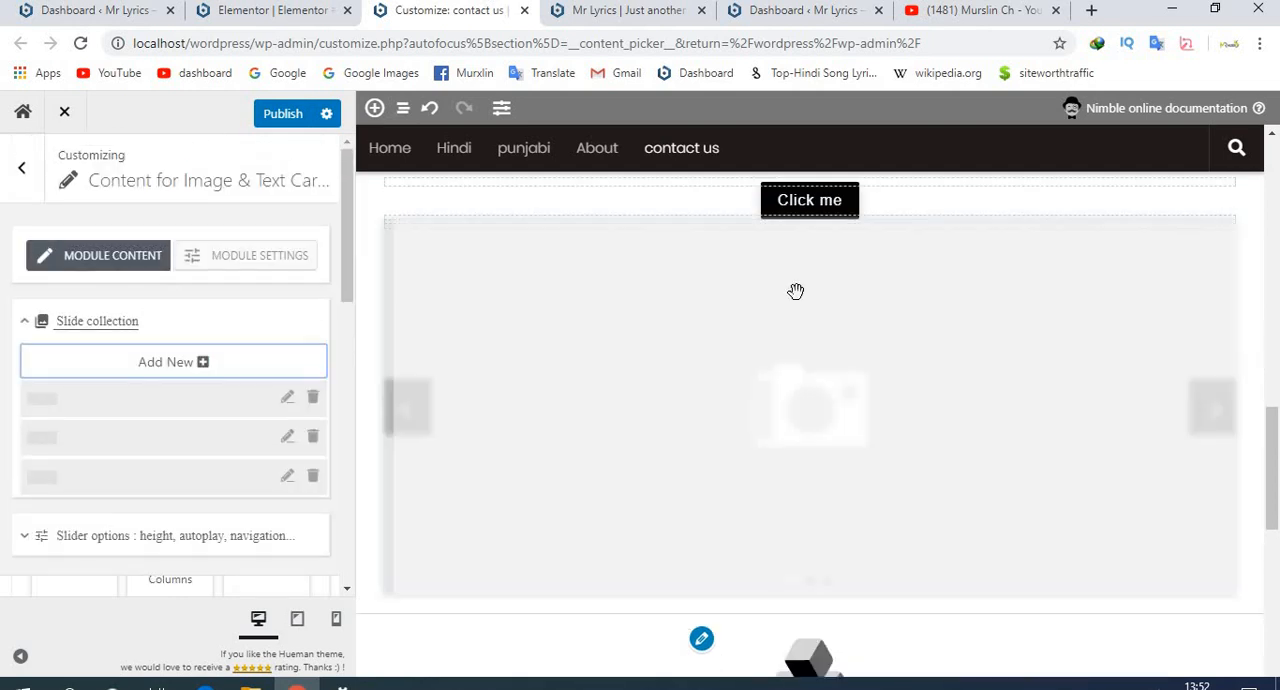
# - Check the carousel in the page preview and open its slider options to examine the general settings
pyautogui.scroll(-2, 765, 424)
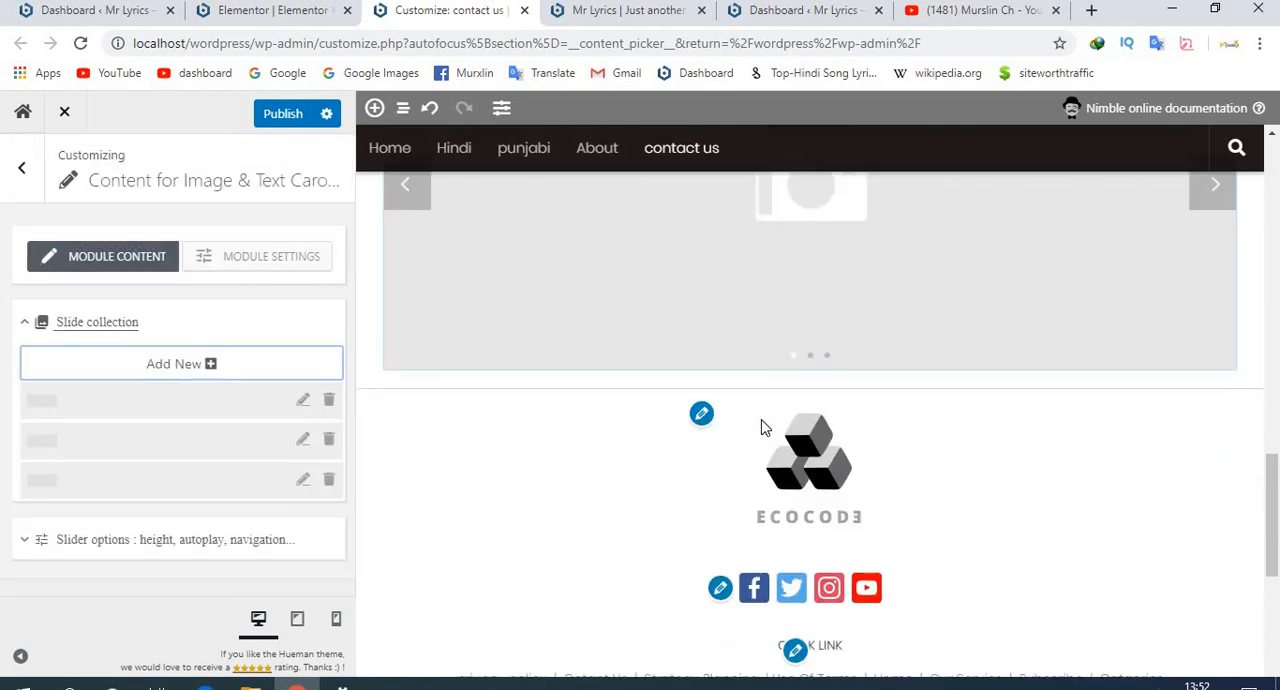
pyautogui.scroll(-2, 765, 424)
pyautogui.scroll(5, 777, 422)
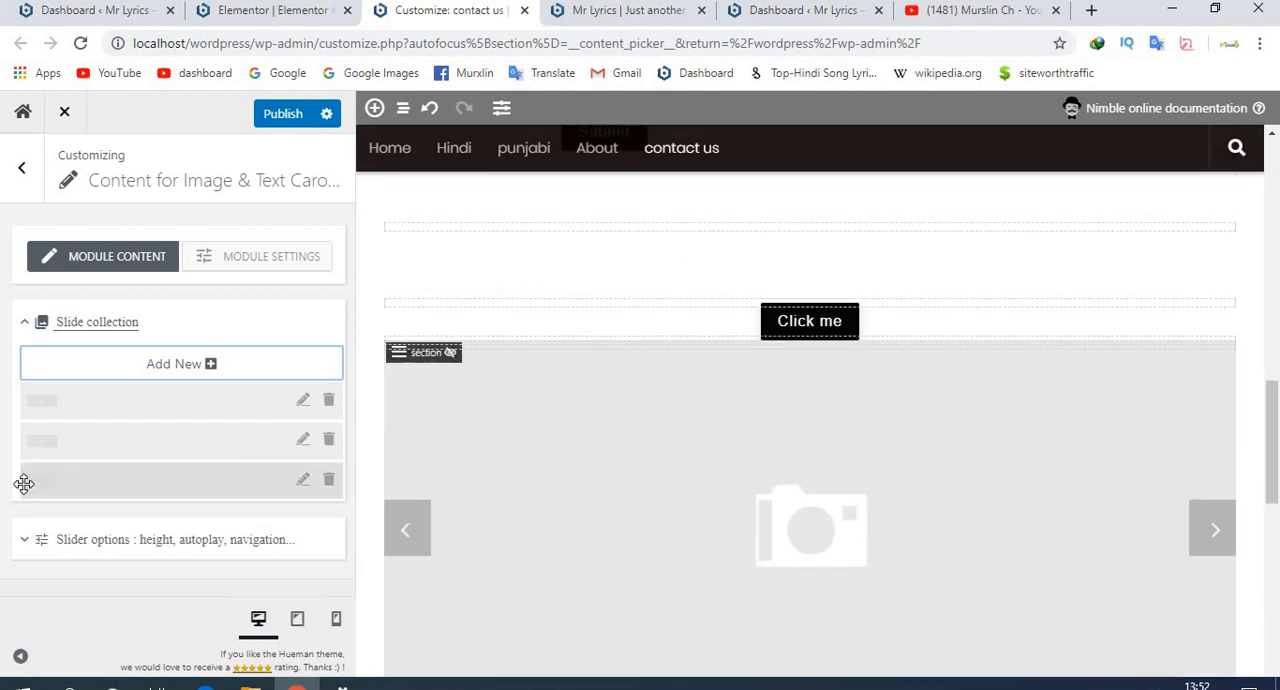
pyautogui.click(38, 548)
pyautogui.scroll(-3, 148, 488)
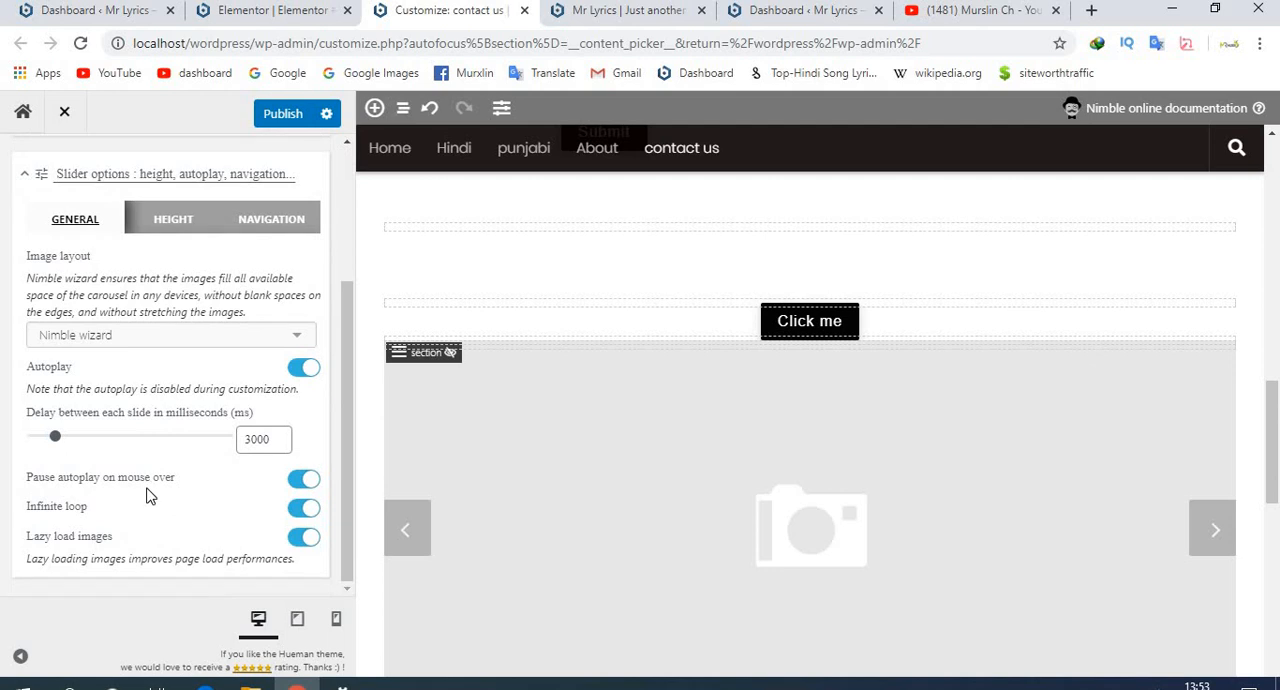
pyautogui.scroll(3, 148, 488)
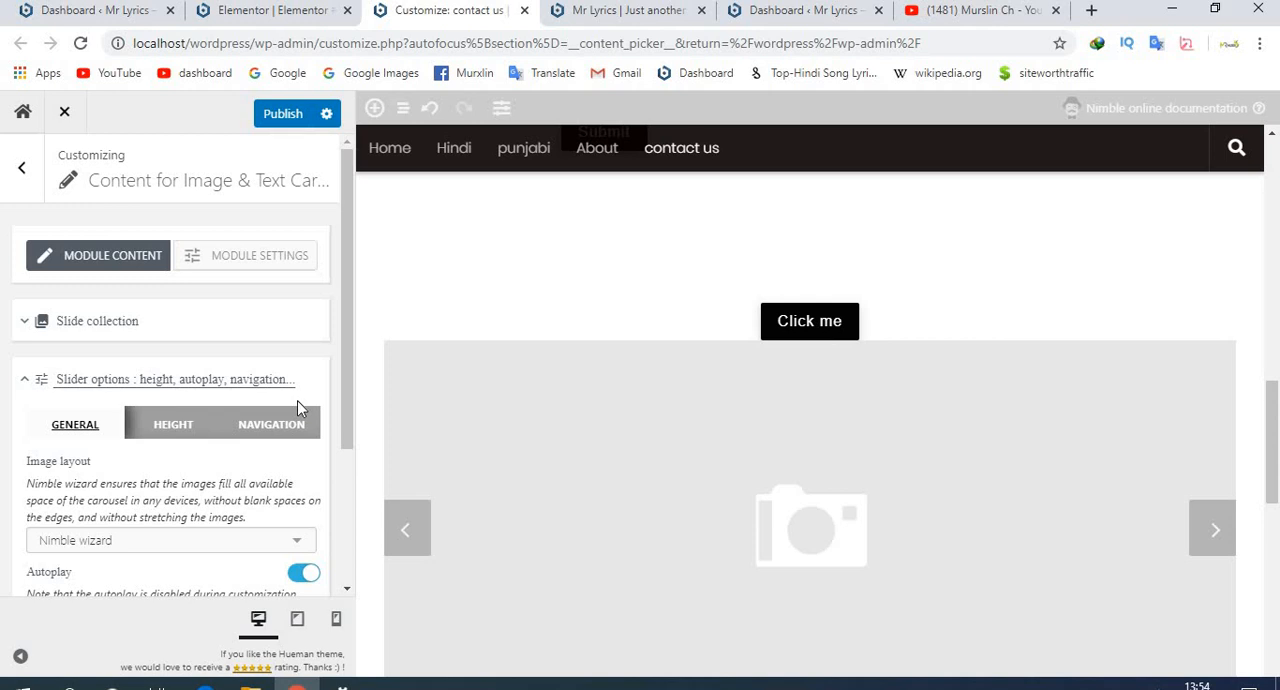
# - Switch to the WordPress dashboard and open the list of installed plugins
pyautogui.click(250, 14)
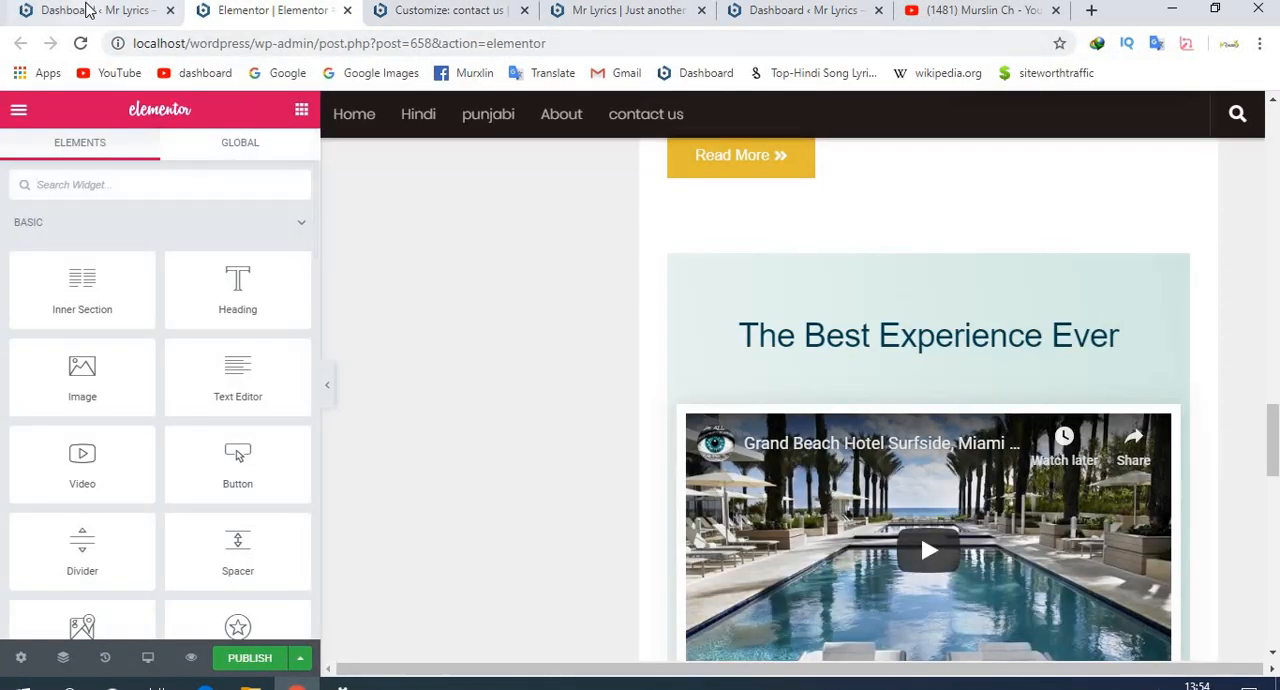
pyautogui.click(88, 12)
pyautogui.moveTo(86, 390)
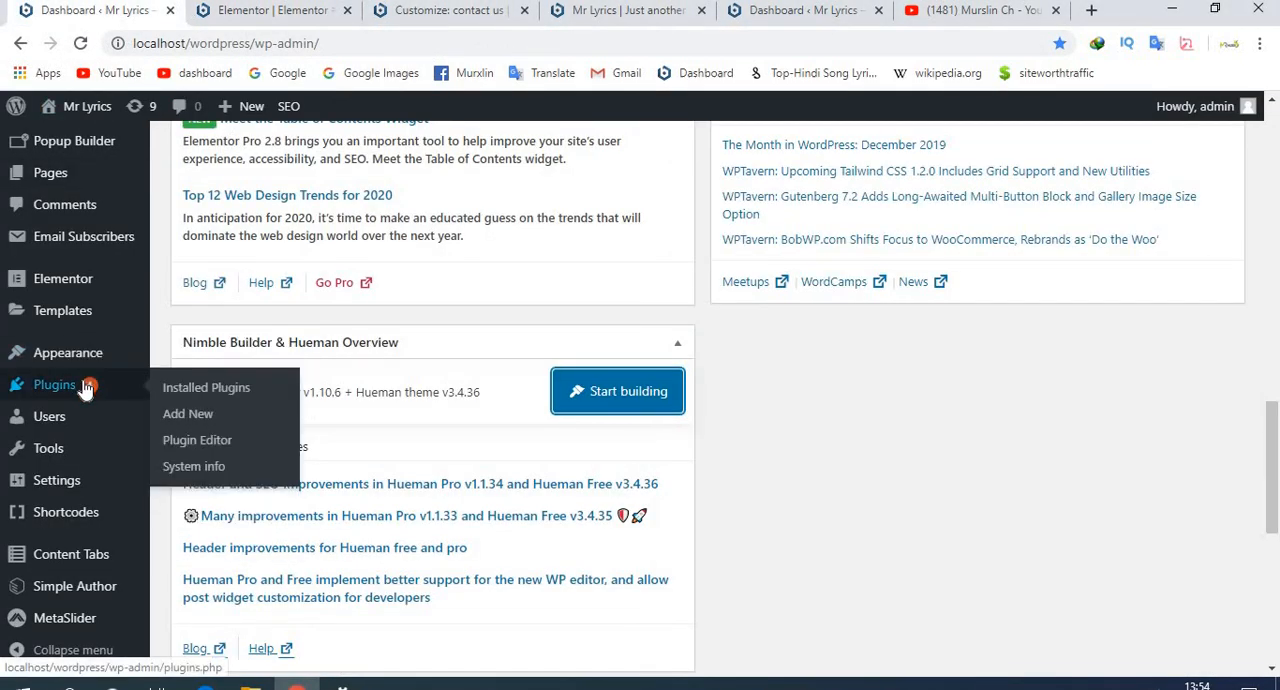
pyautogui.click(203, 388)
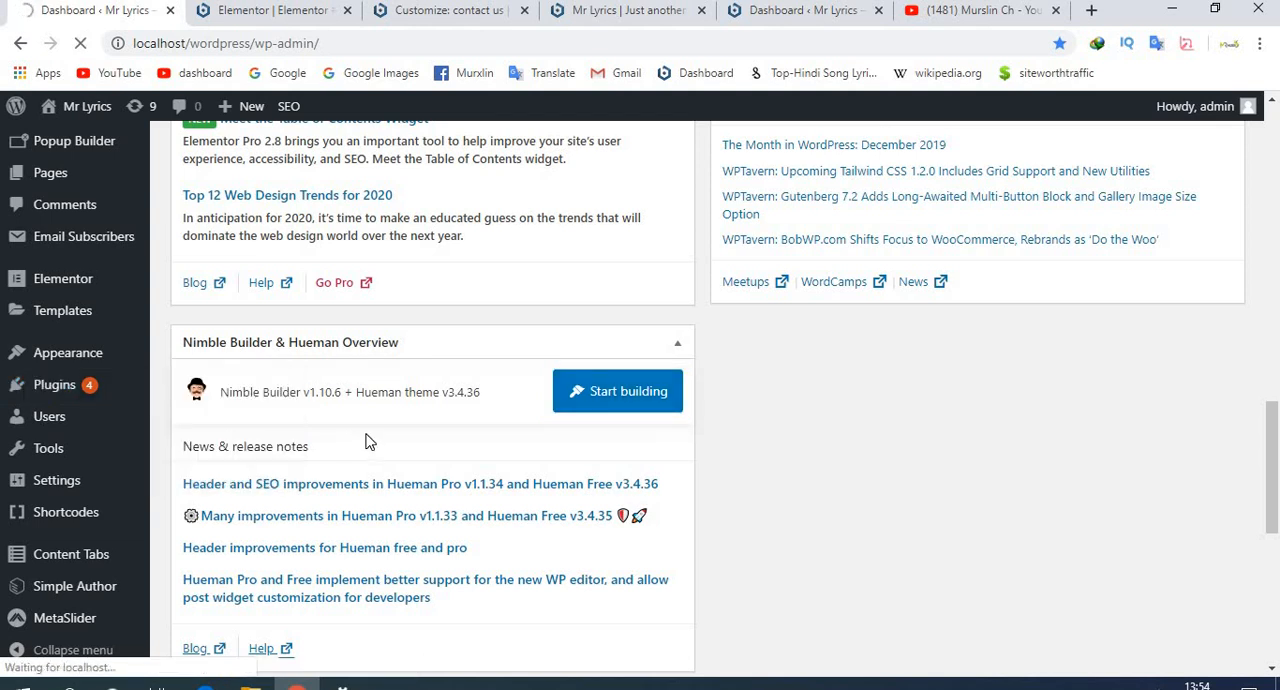
# - Open the Themes page under Appearance and look through the installed themes
pyautogui.moveTo(60, 362)
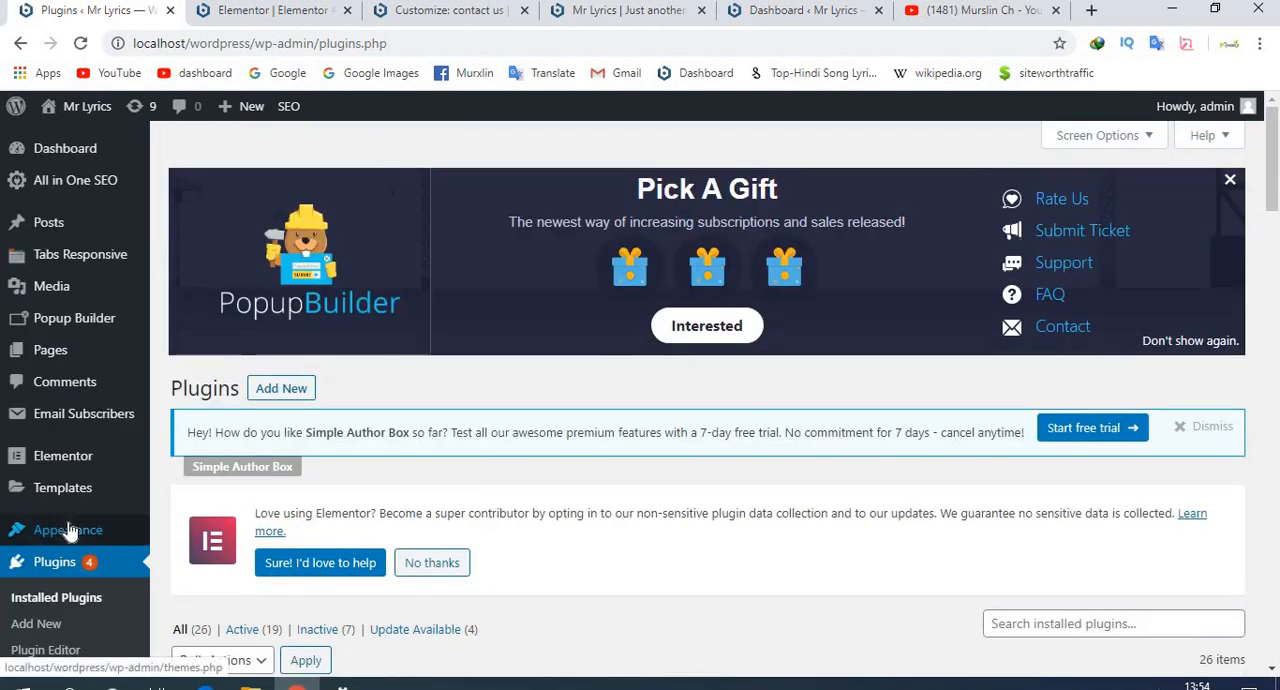
pyautogui.moveTo(91, 527)
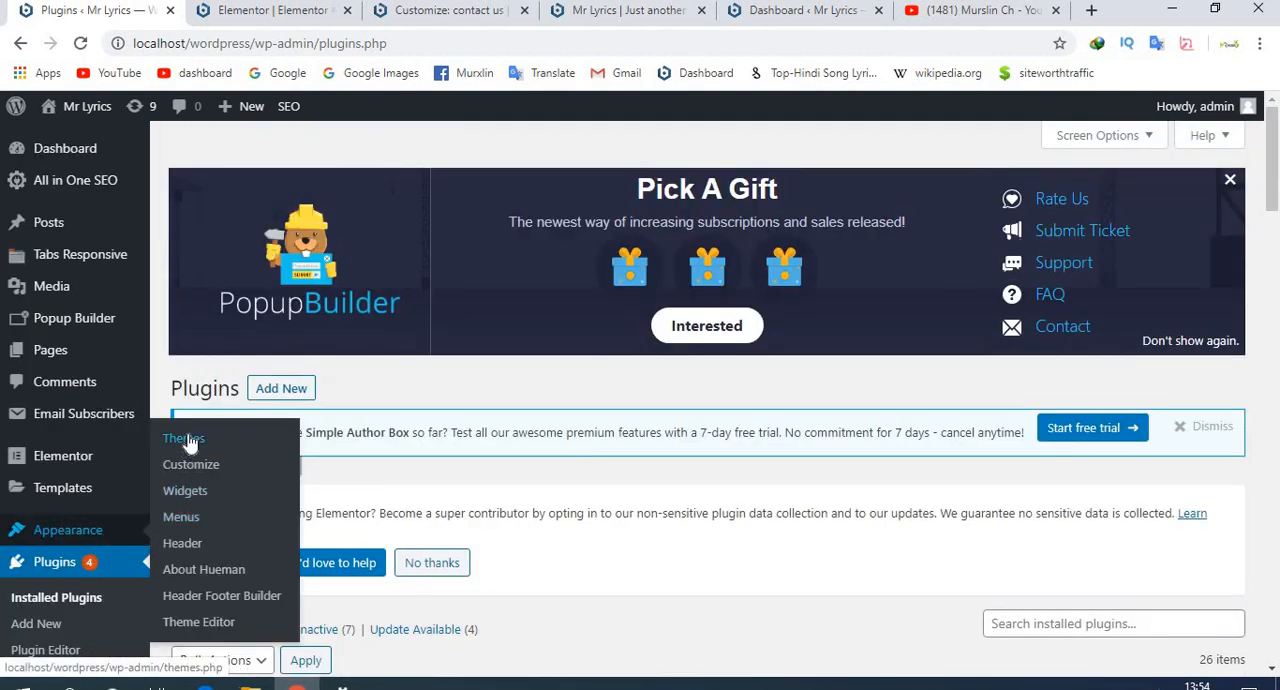
pyautogui.click(432, 560)
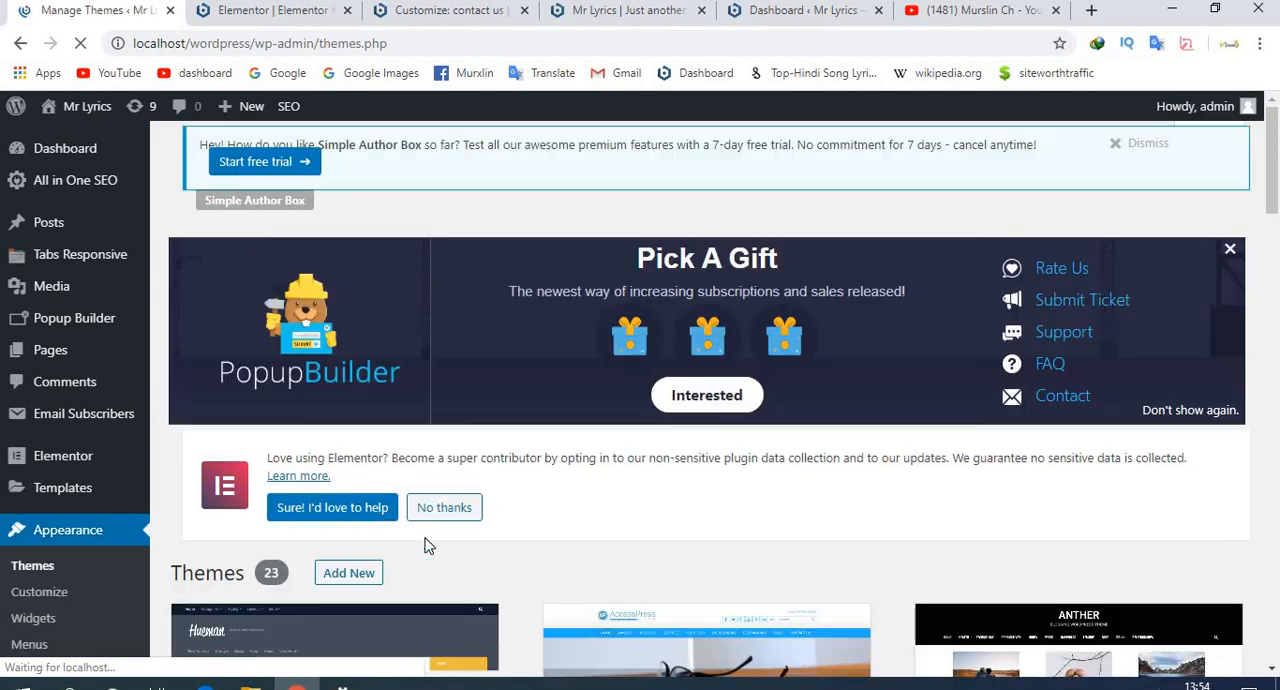
pyautogui.scroll(-1, 425, 538)
pyautogui.scroll(-4, 425, 545)
pyautogui.scroll(-3, 351, 318)
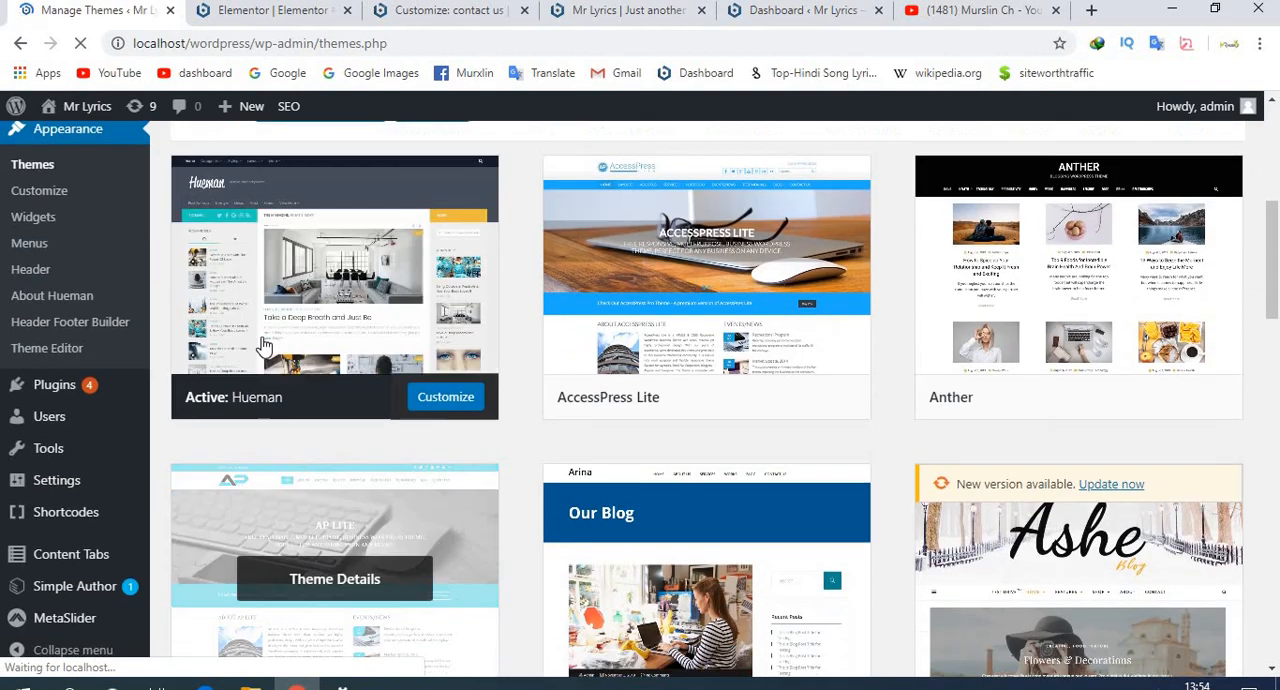